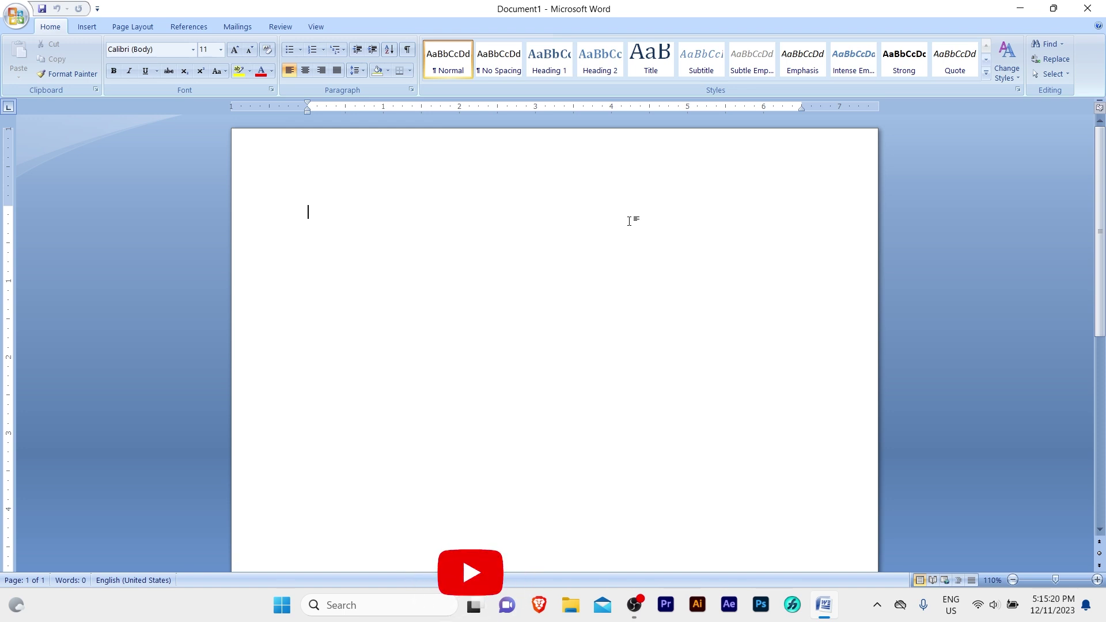
Change the blank document's paper size to A4 (8.27" x 11.69").
scroll(531, 256, down, 8)
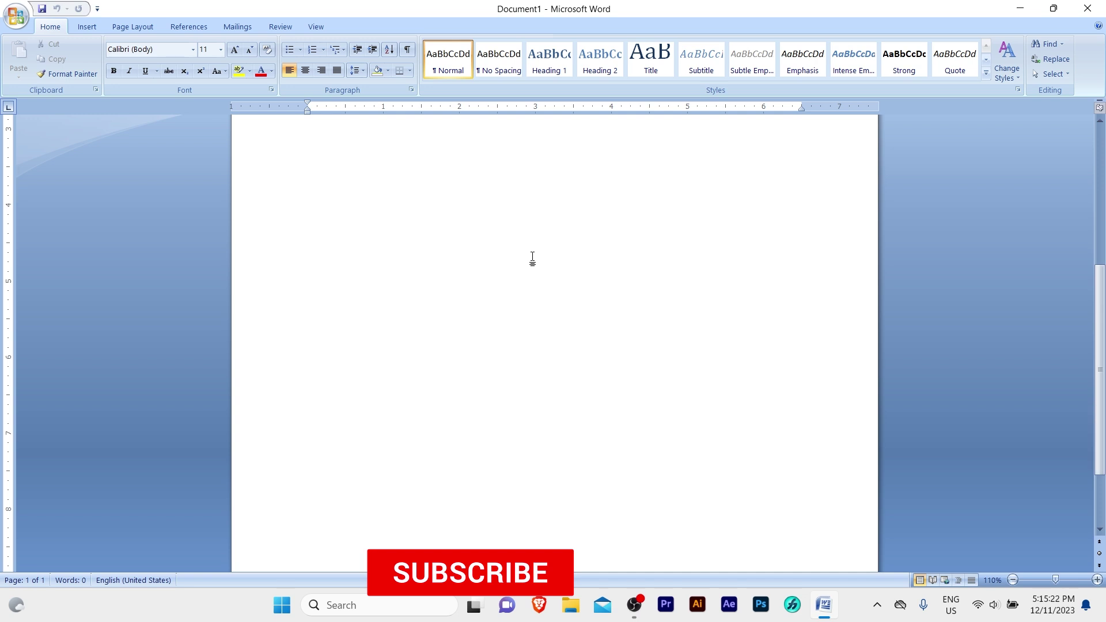
scroll(532, 260, up, 8)
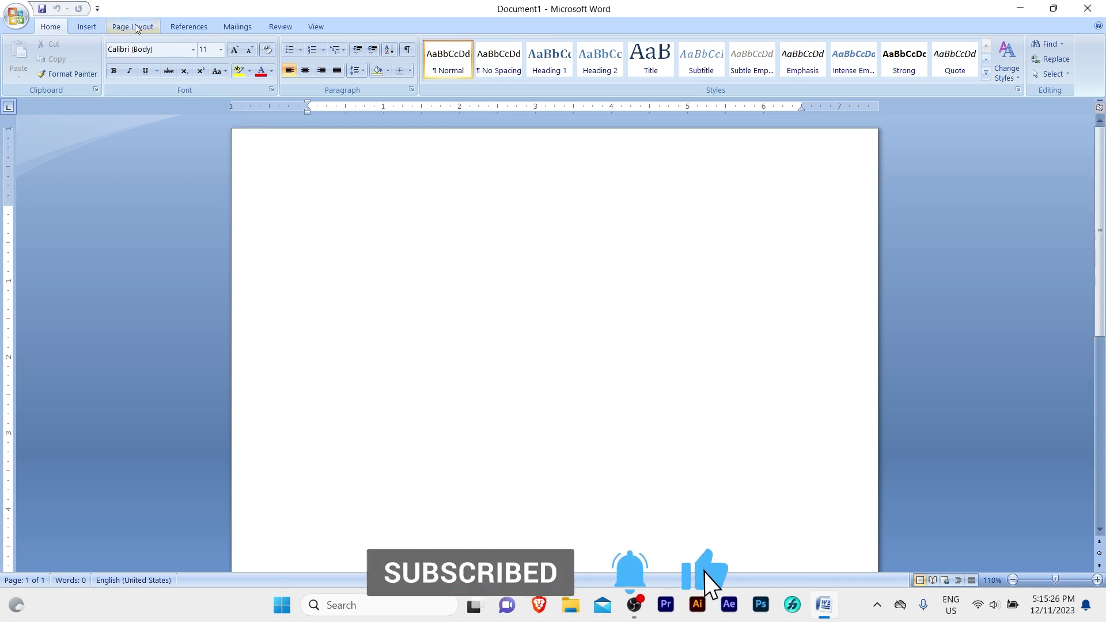
click(137, 28)
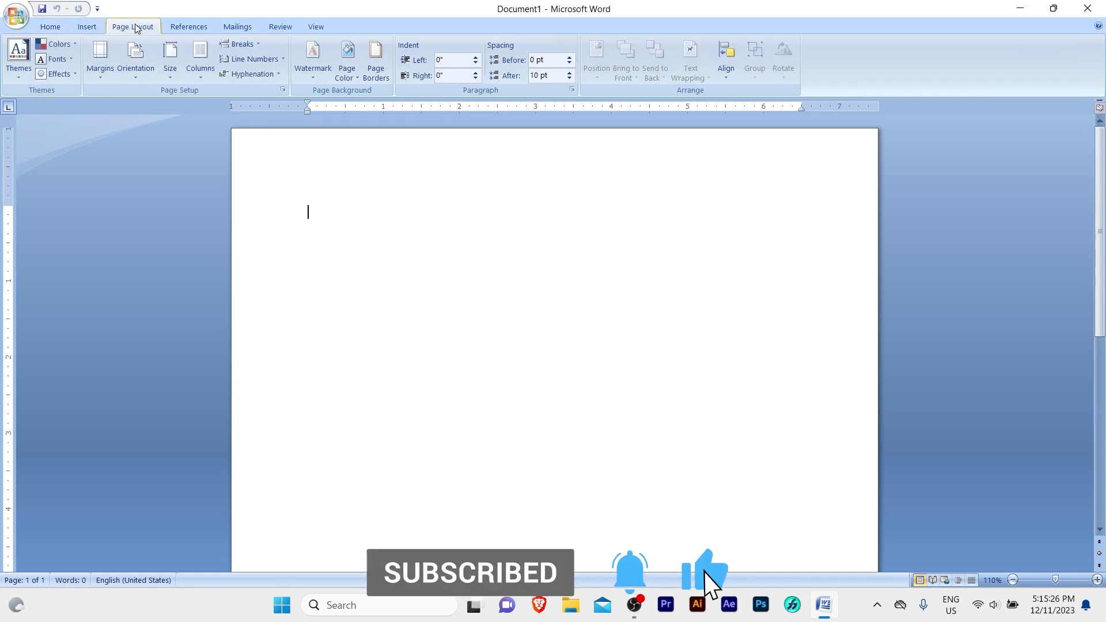
click(174, 70)
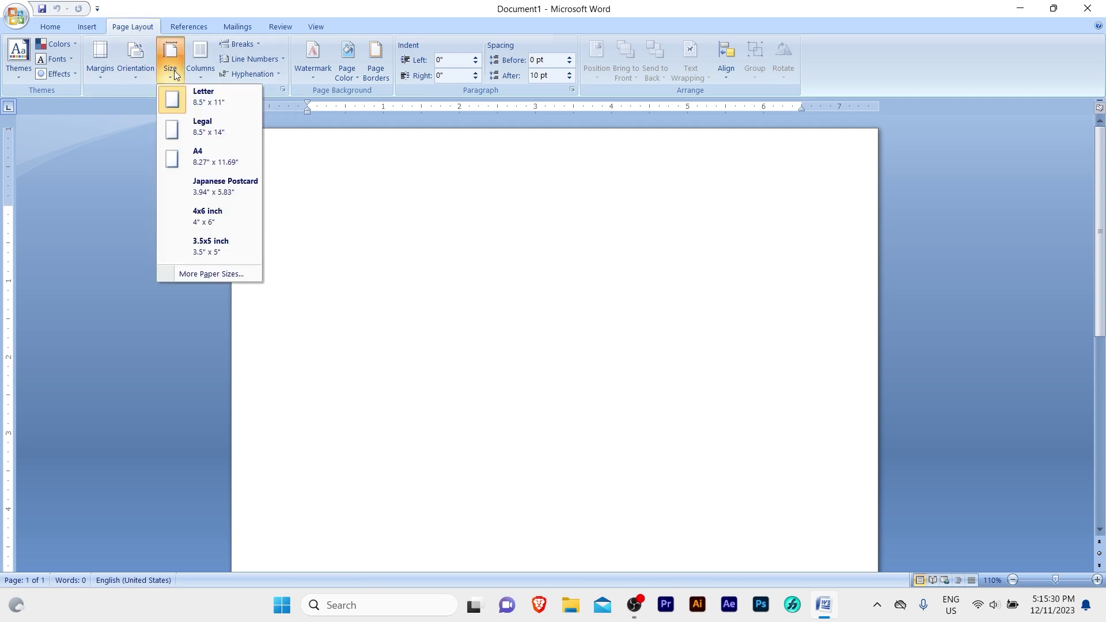
click(210, 153)
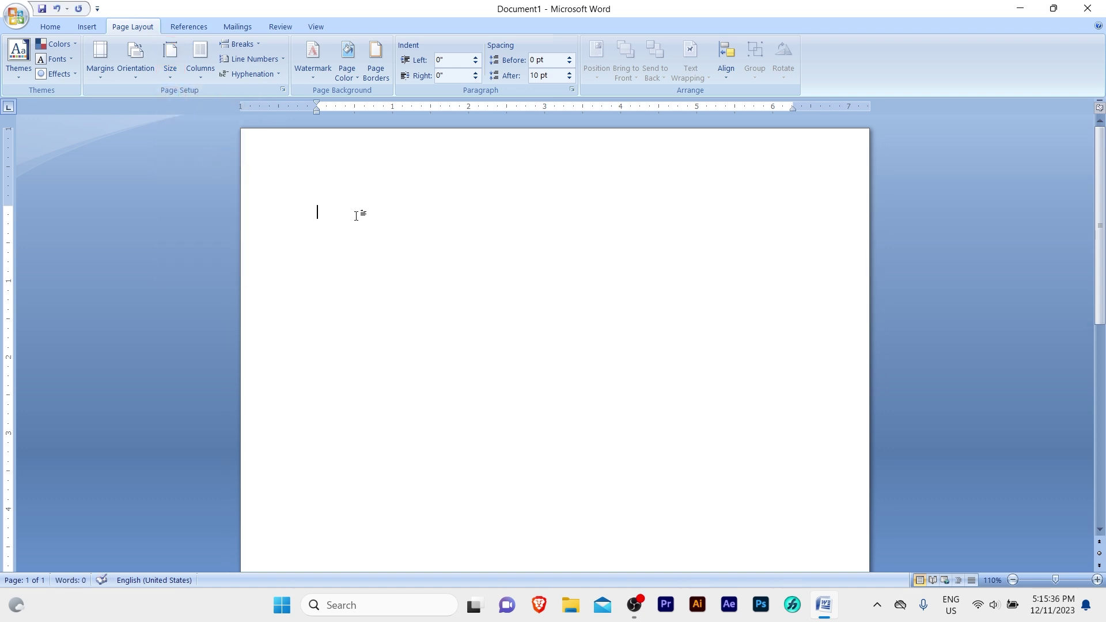
click(59, 29)
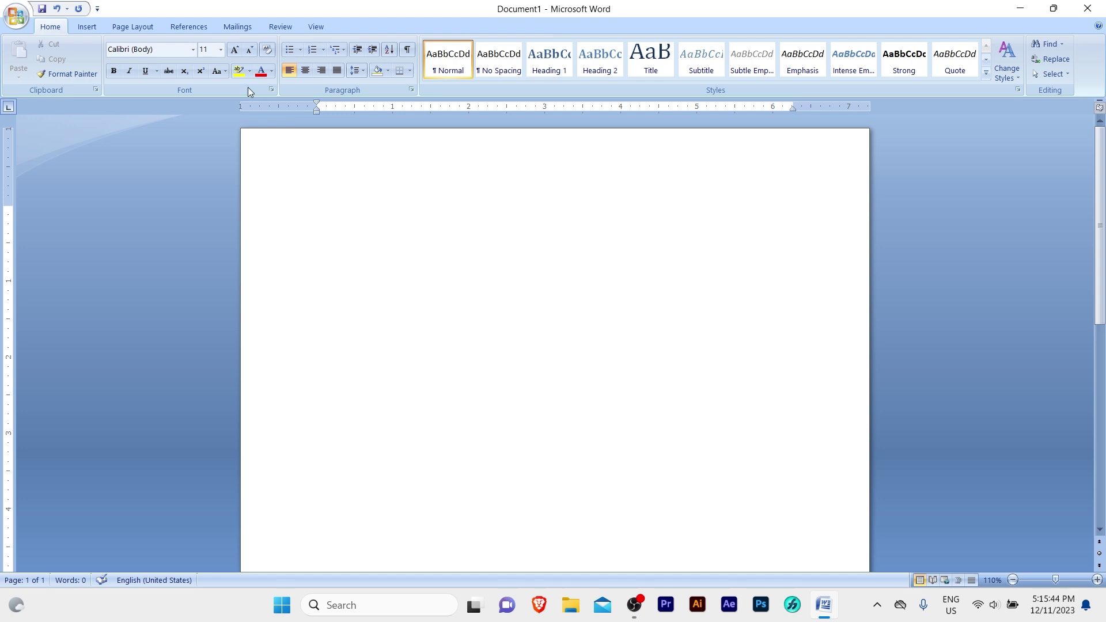
Switch to Helvetica Inserat LT Std and type 'FEDERAL WATER SUPPLY AND SEWERAGE MANAGEMENT PROJECE'.
click(171, 45)
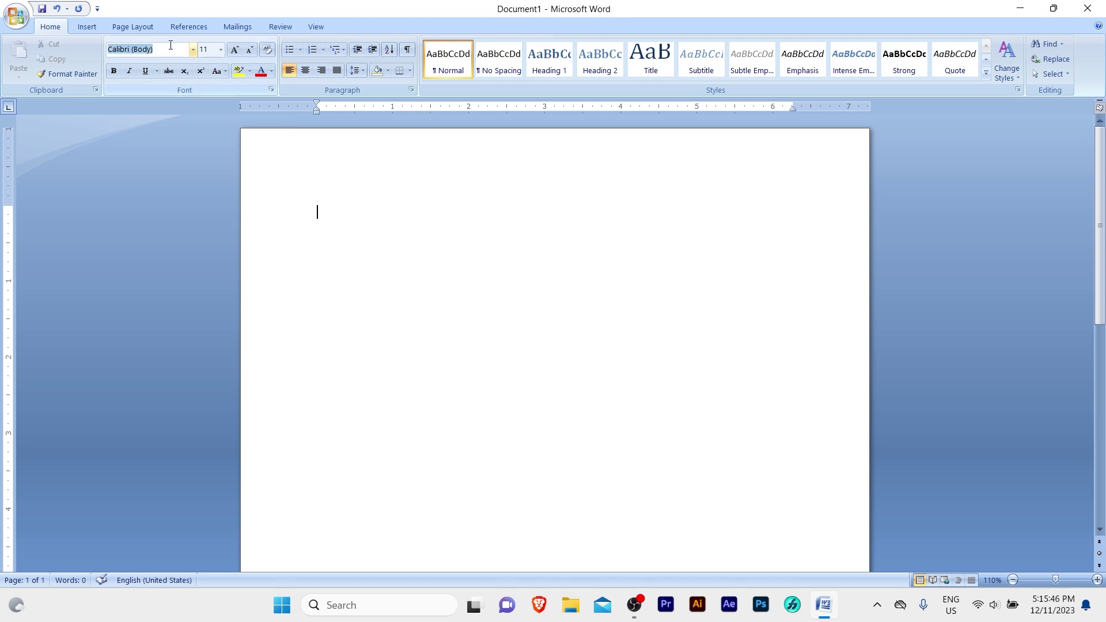
text(H)
text(elvetica Inserat LT Std)
key(Return)
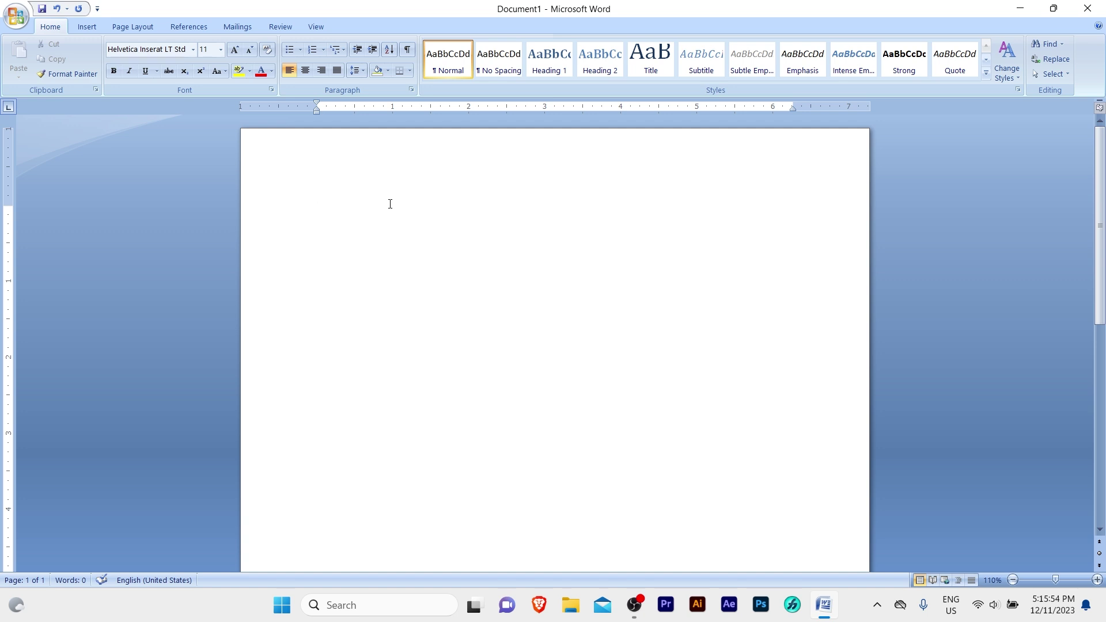
text(FEDERAL WATER SUPPLY AND SEWE)
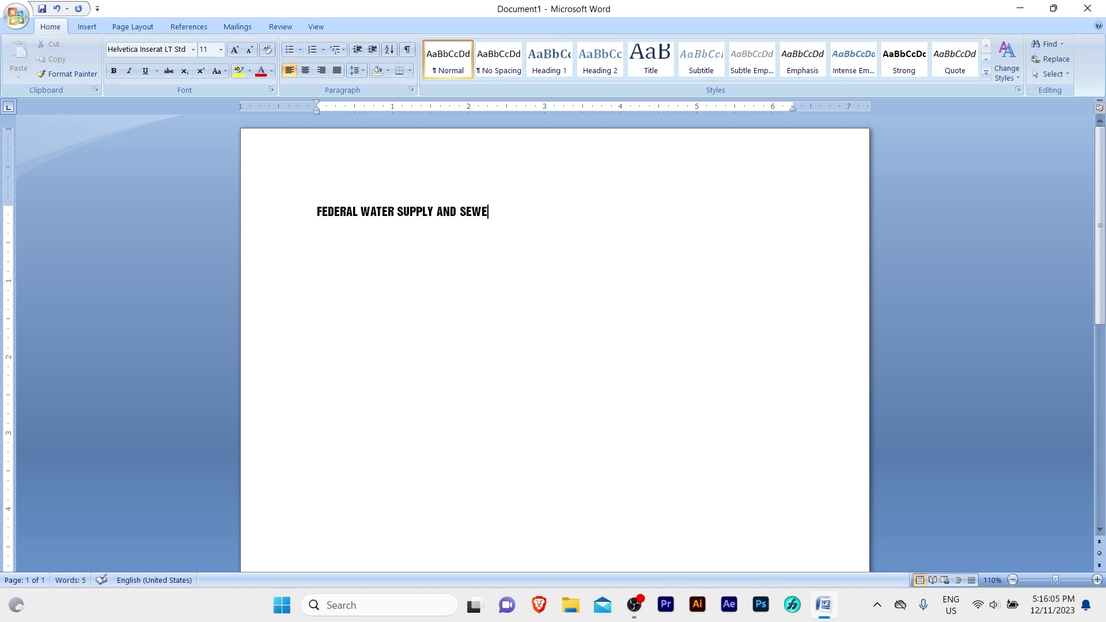
text(RAGE MANAGEMENT PROJECE)
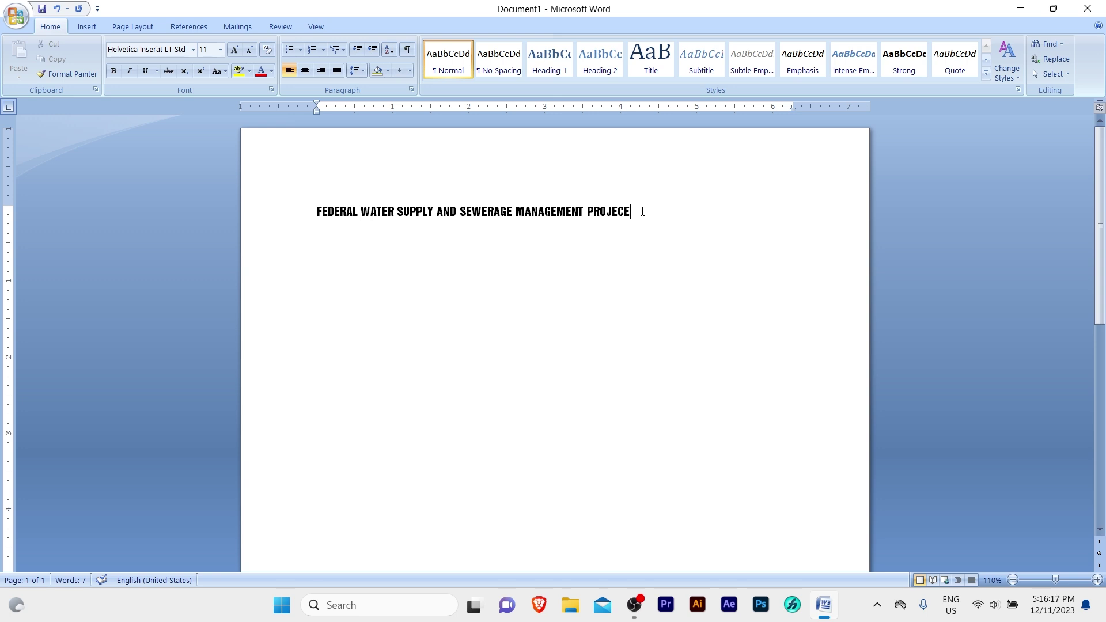
Grow the title to 20 pt and center it on the page.
drag(635, 211, 317, 211)
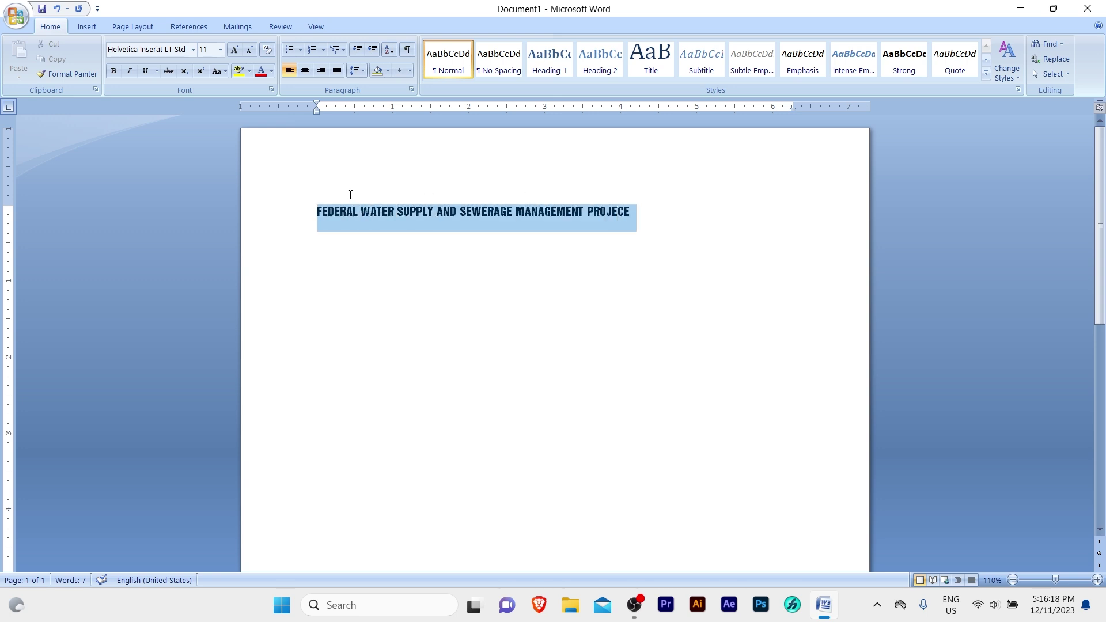
click(236, 49)
click(236, 49)
click(236, 49)
click(236, 49)
click(236, 50)
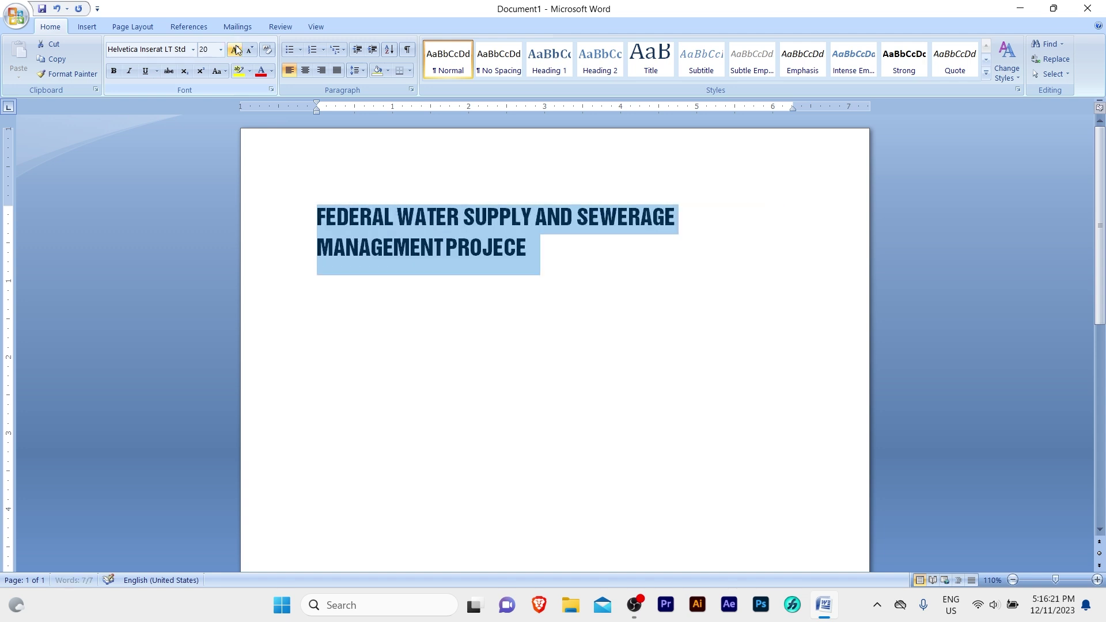
click(521, 217)
drag(540, 259, 326, 211)
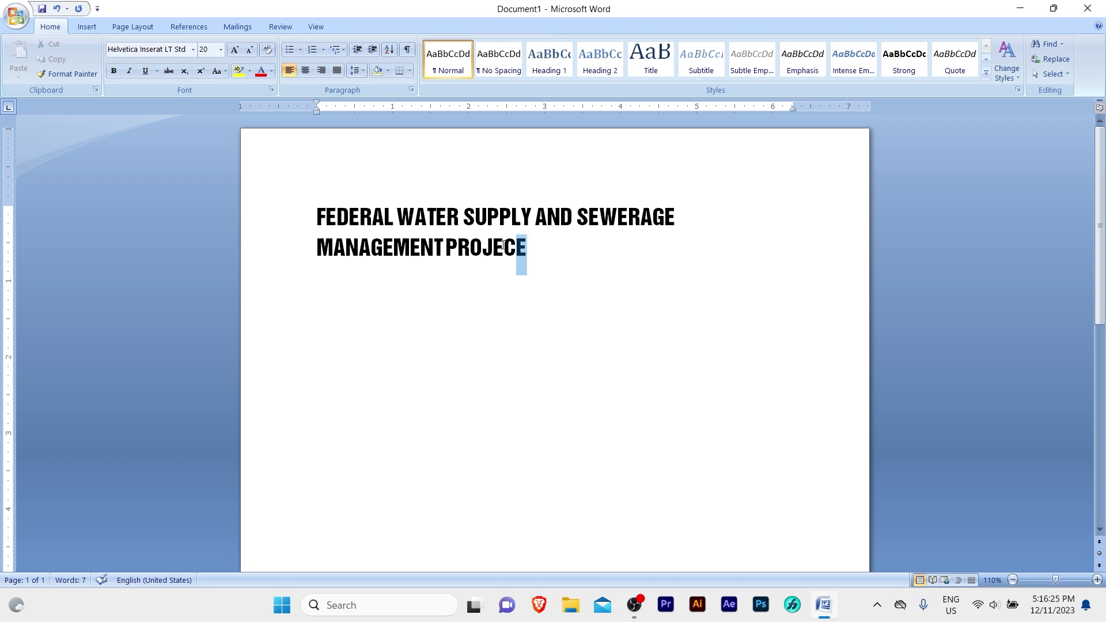
click(305, 70)
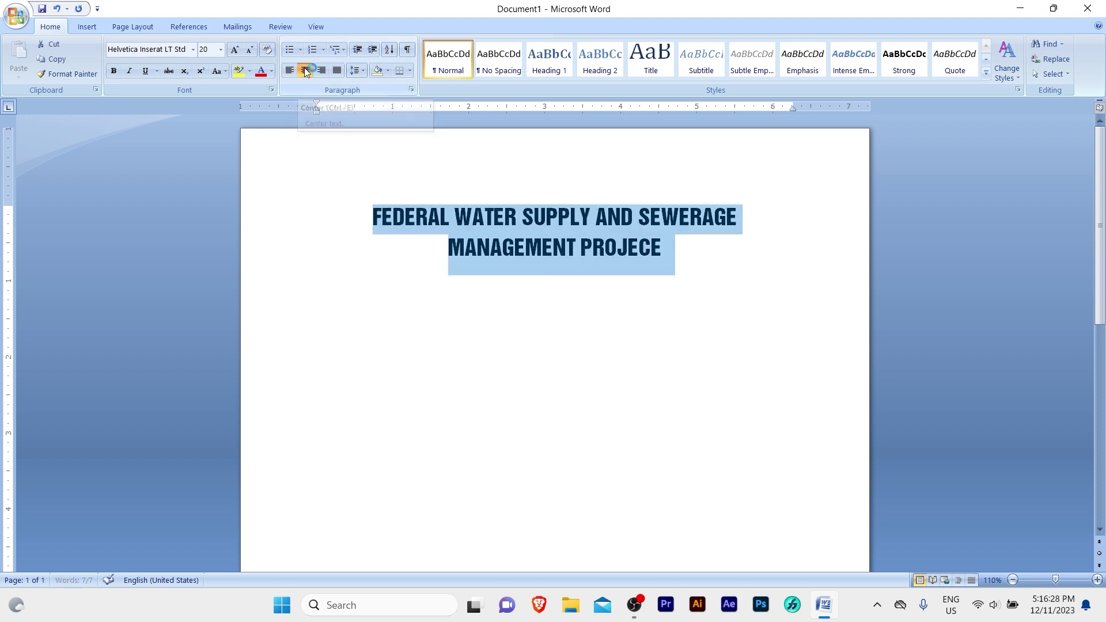
click(669, 248)
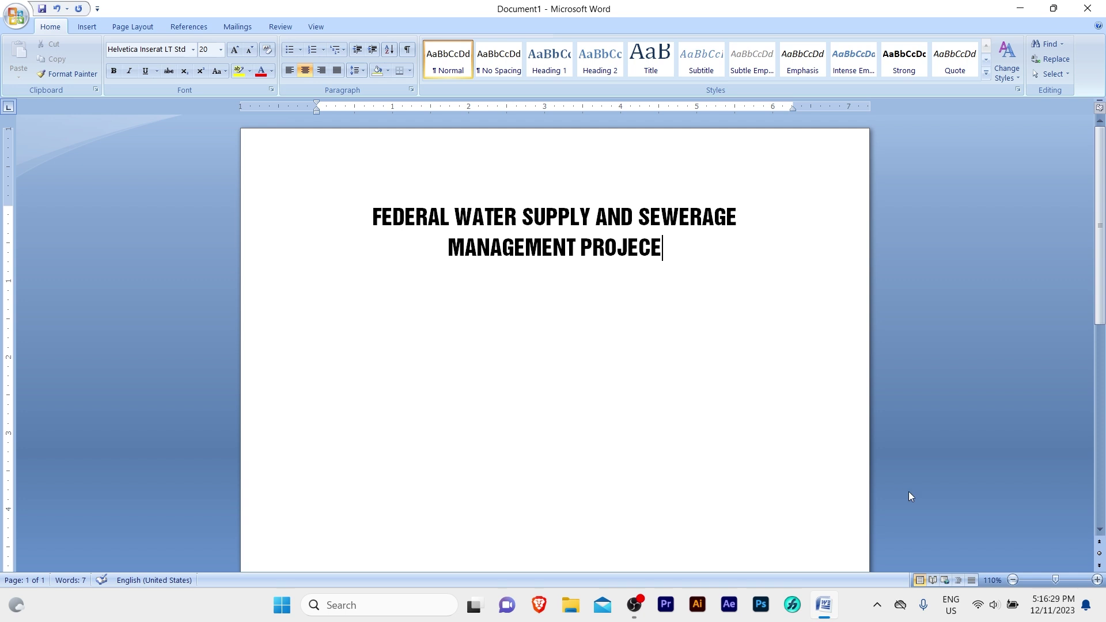
Zoom the page to 150% and enlarge both title lines to 22 pt.
click(1098, 580)
click(1098, 581)
click(1098, 581)
click(1098, 581)
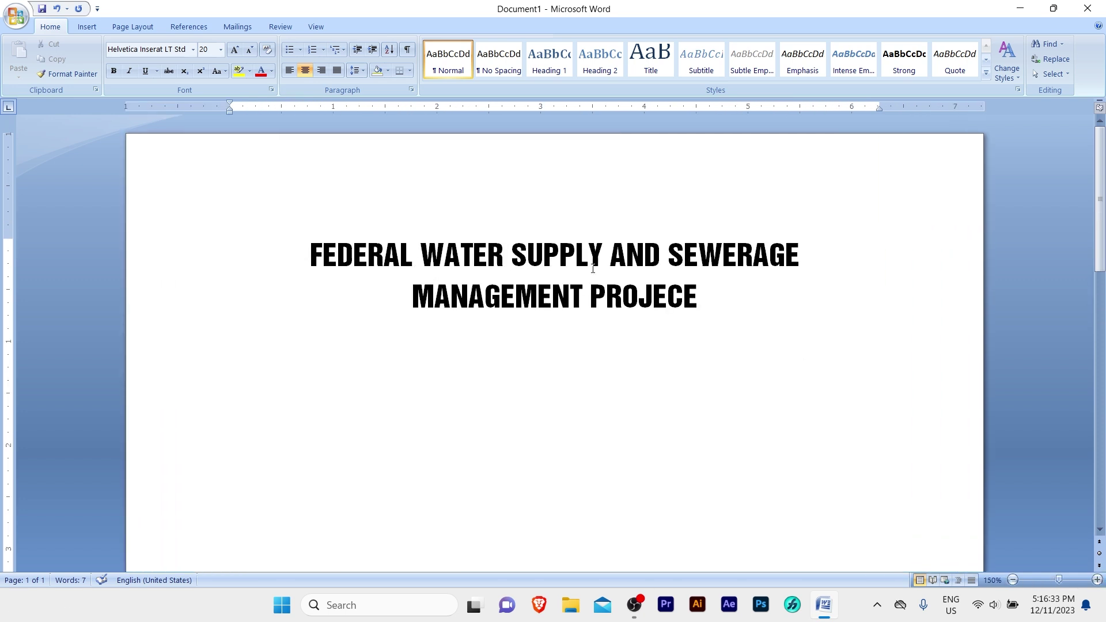
drag(719, 295, 368, 241)
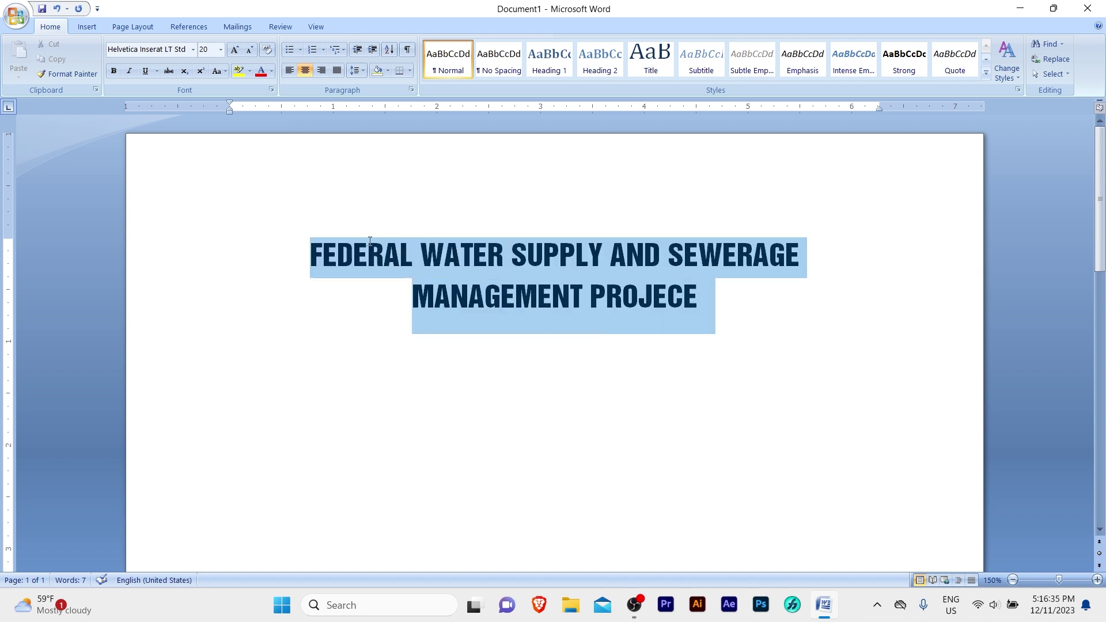
click(236, 46)
click(738, 307)
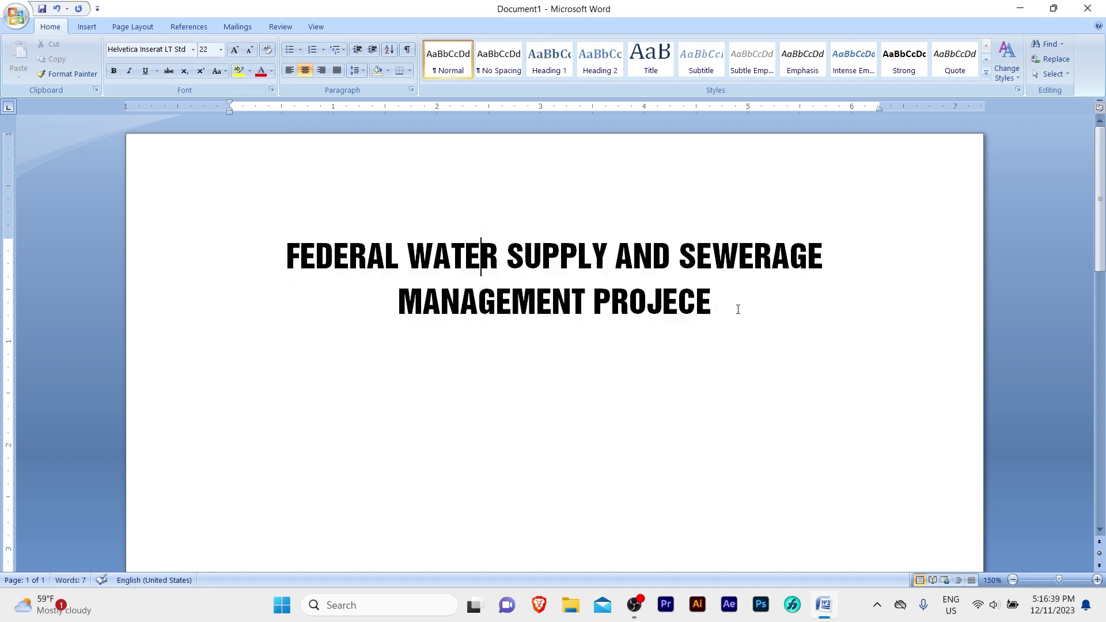
Add a centered 'MANTHALI, RAMECHHAP' line below the title at font size 15.
key(Return)
text(MANTHA)
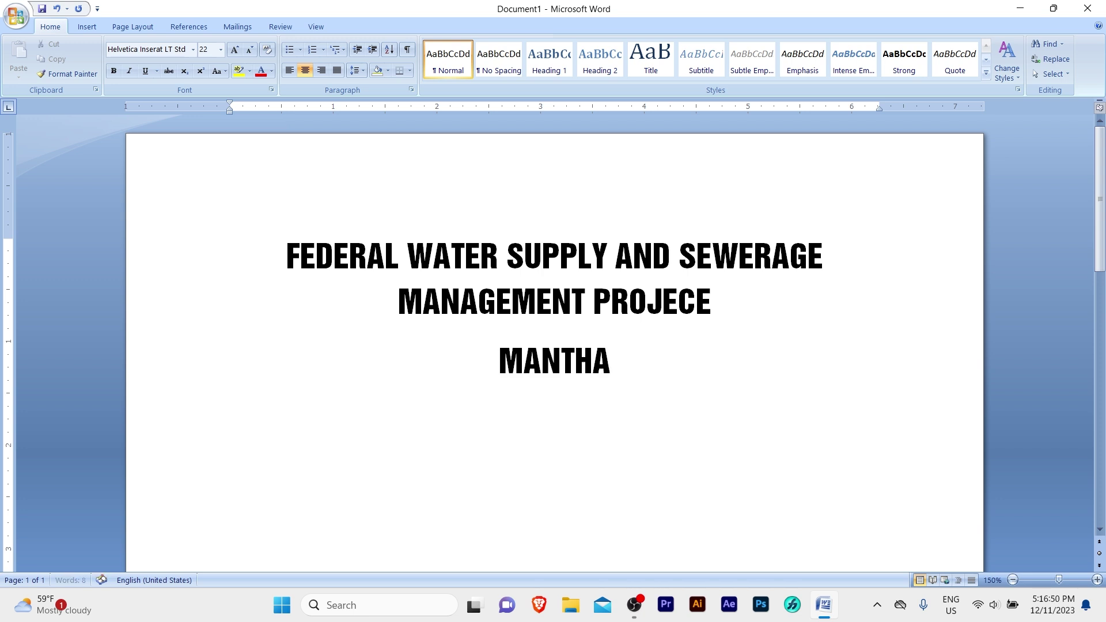
text(LI, RAMEC)
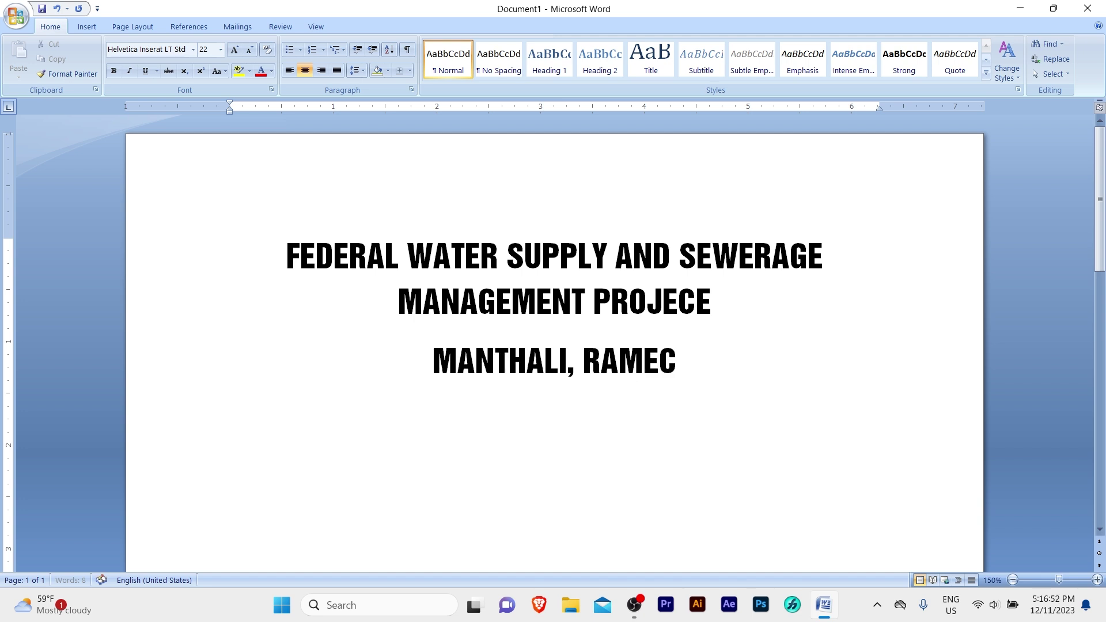
text(HHAP)
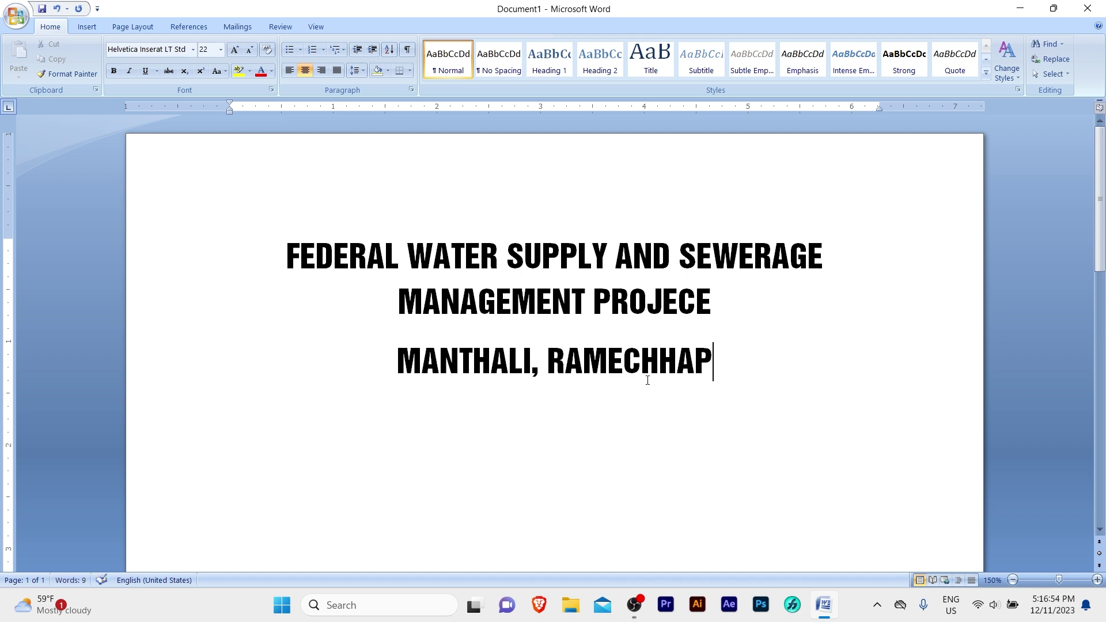
triple_click(424, 361)
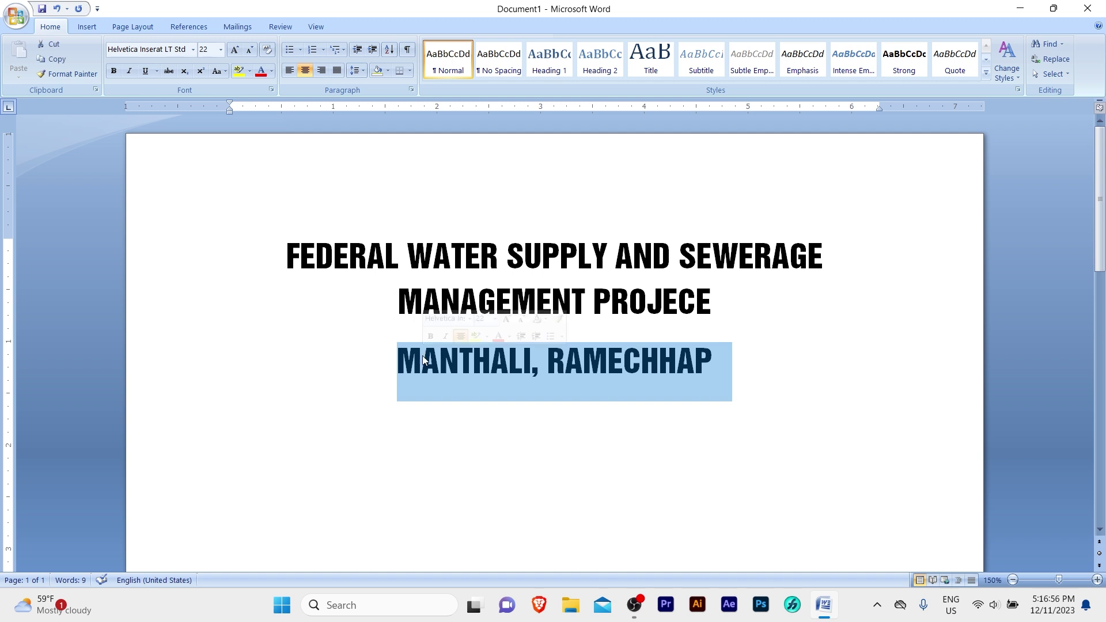
click(211, 49)
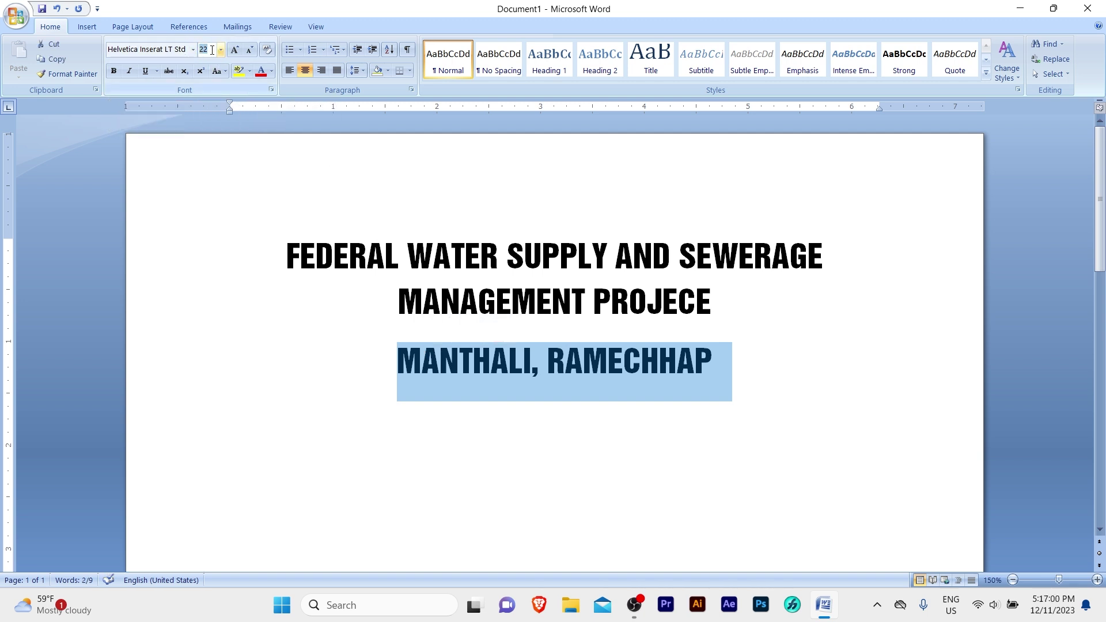
text(15)
key(Return)
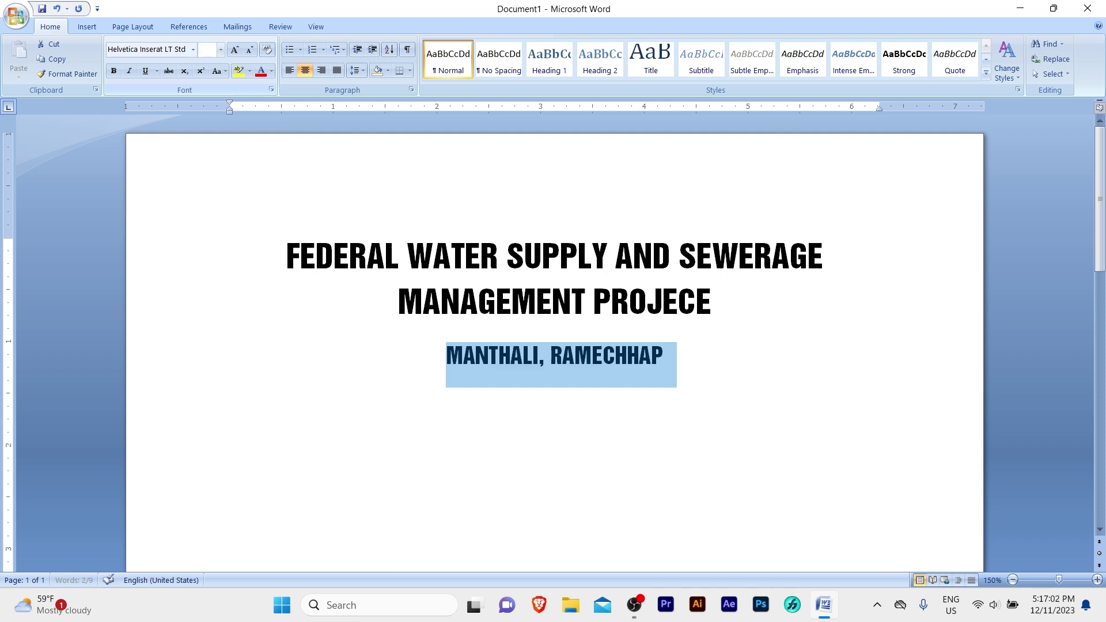
click(676, 351)
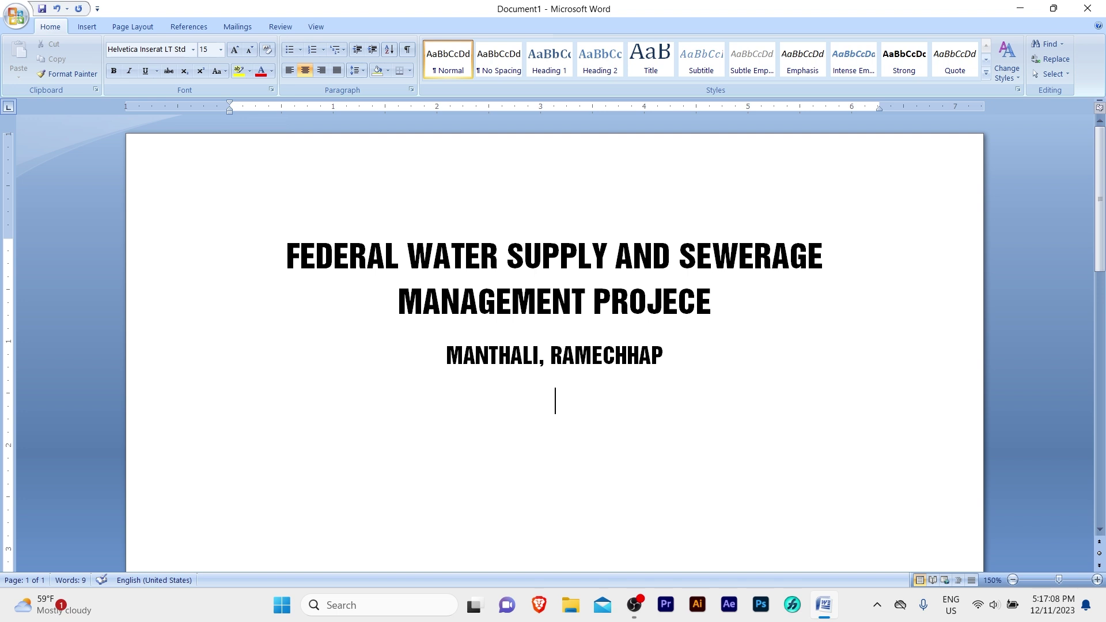
In Arial, type 'OJT REPORT SUBMITTED FOR THE FULFILLMENT ENGINEERING DEGREE SUPERVISIOR:' plus the supervisor's name.
click(187, 49)
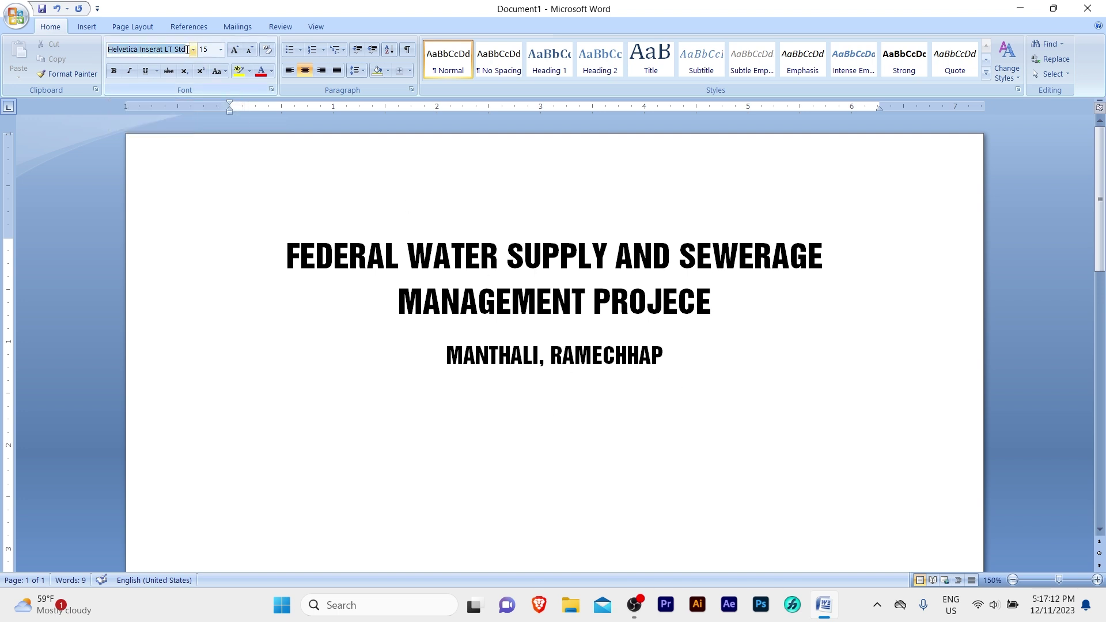
text(Arial)
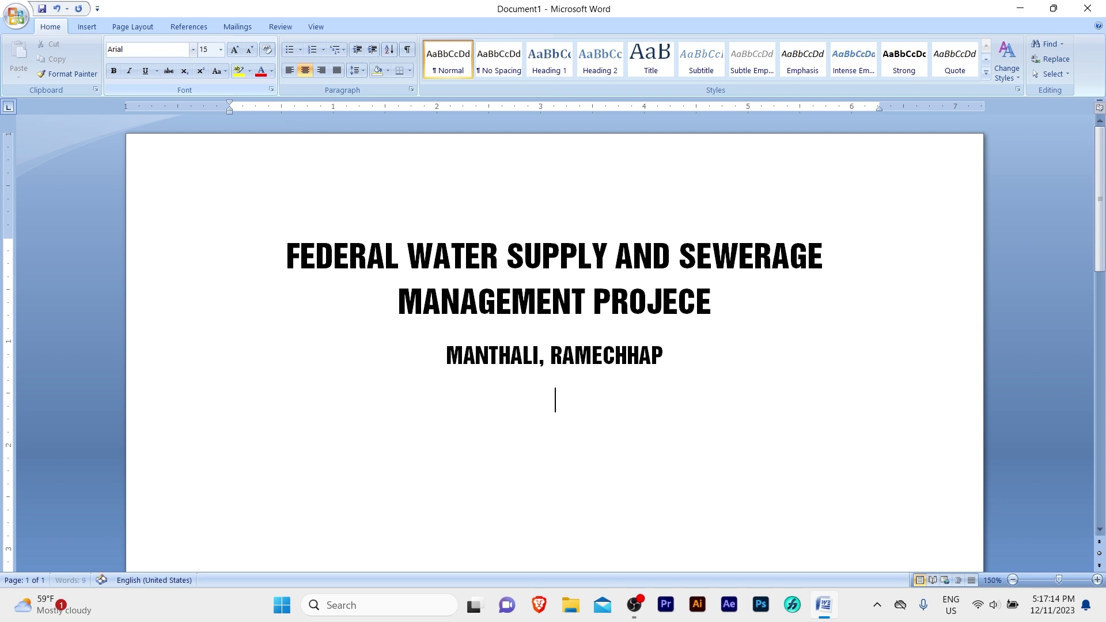
click(555, 399)
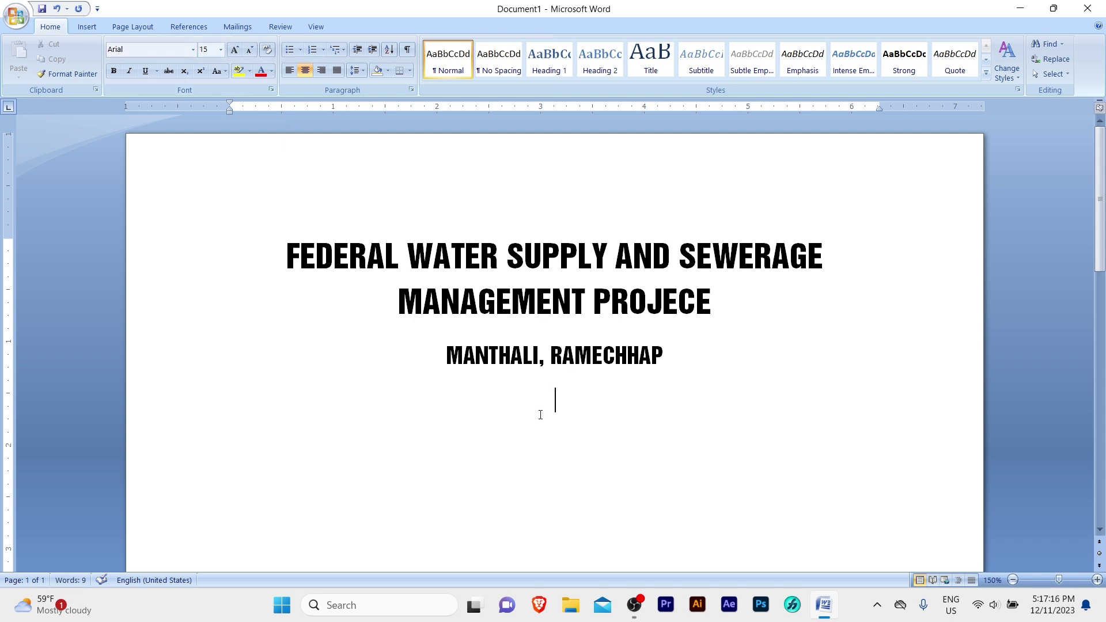
text(O)
text(JT REPORT SUB)
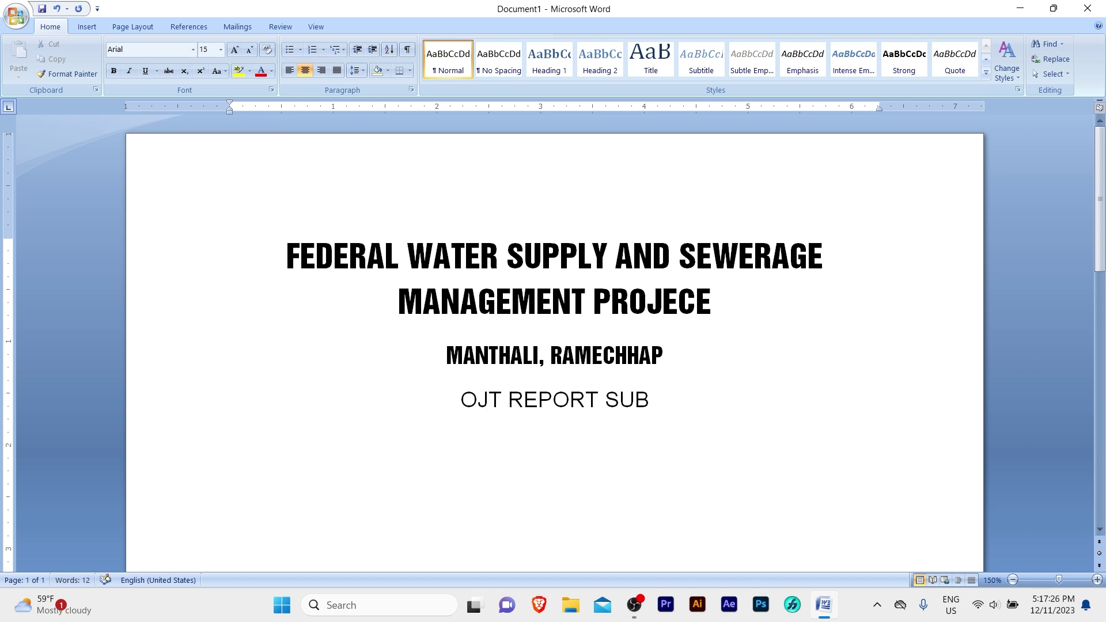
text(MITTED FOR THE FULFILLMENT ENGINEERING DEGREE SUP)
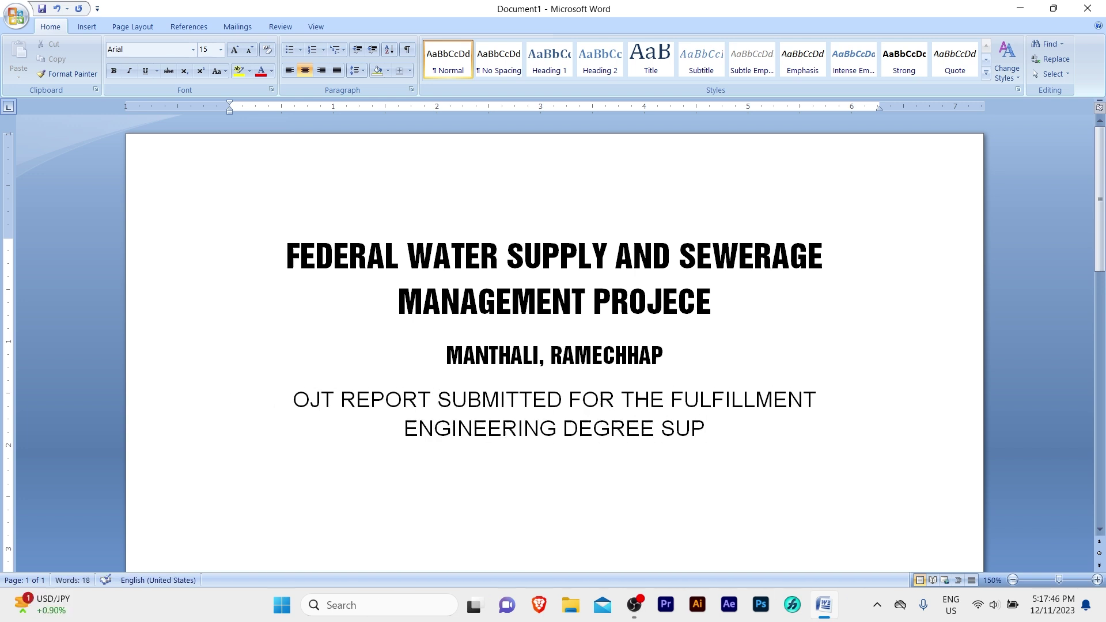
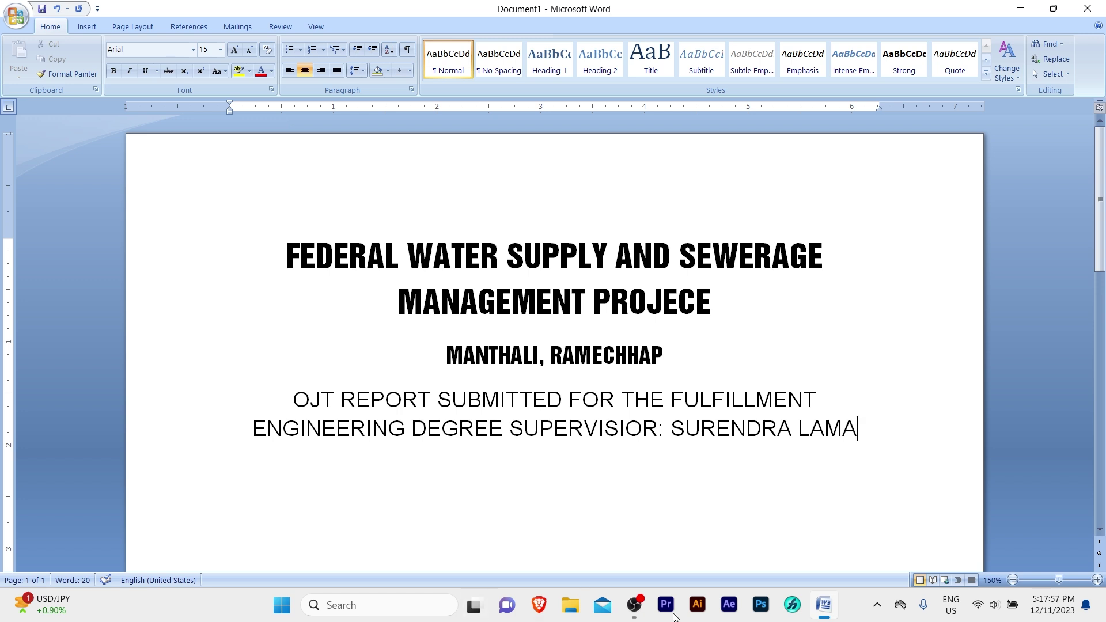
Select the whole OJT REPORT paragraph.
scroll(611, 518, down, 1)
click(422, 380)
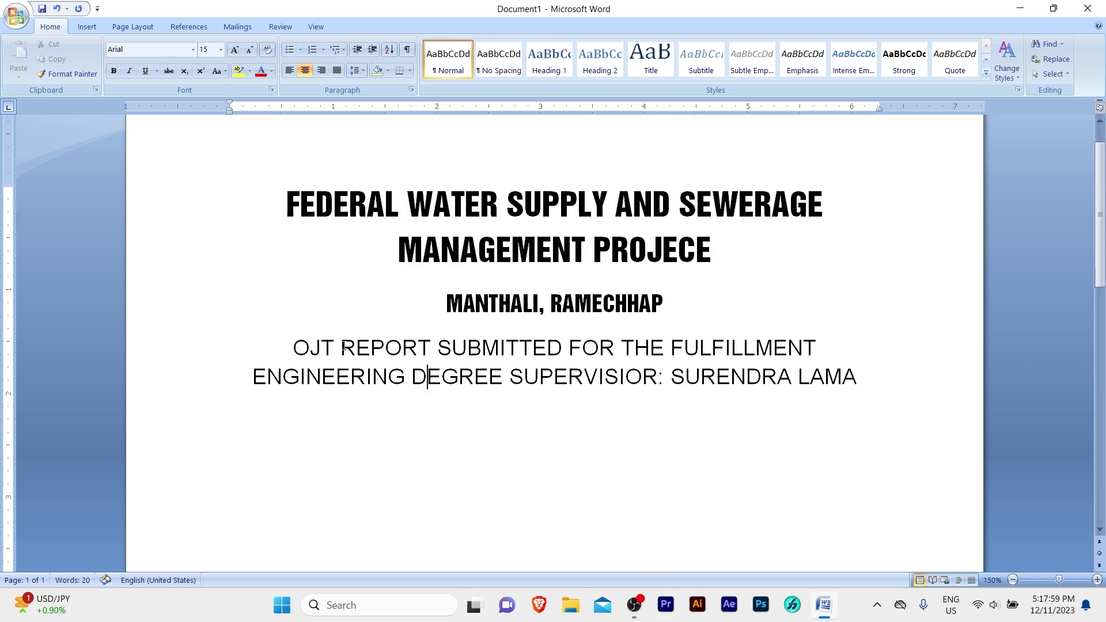
mouse_move(293, 348)
mouse_down()
mouse_move(718, 360)
mouse_move(838, 381)
mouse_up()
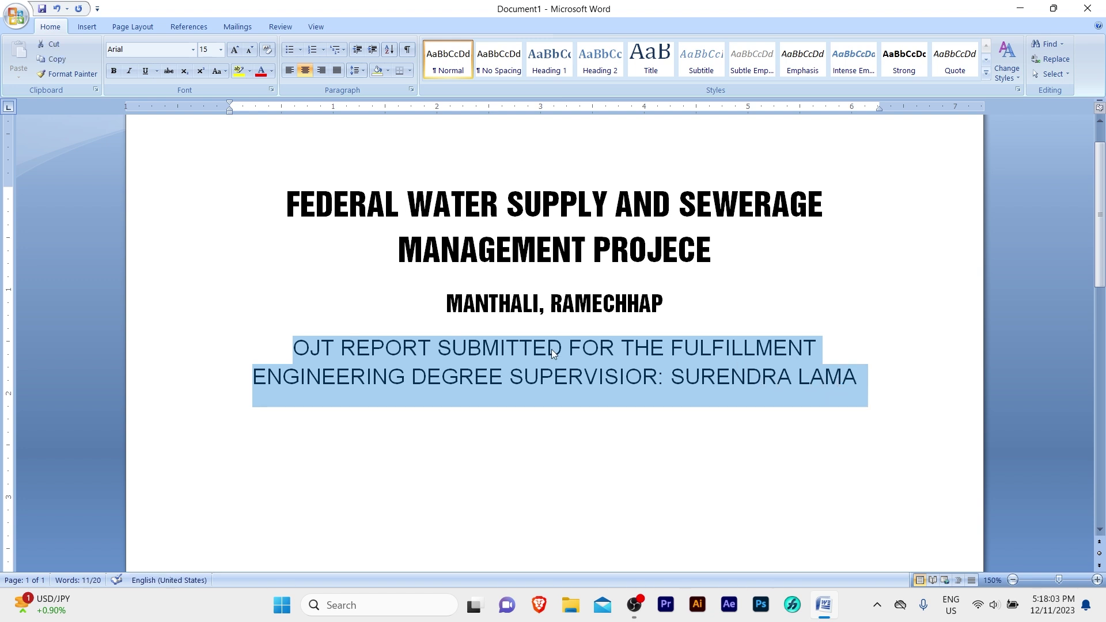
Bold the OJT paragraph and set the MANTHALI, RAMECHHAP line to plain, non-bold Arial.
click(115, 72)
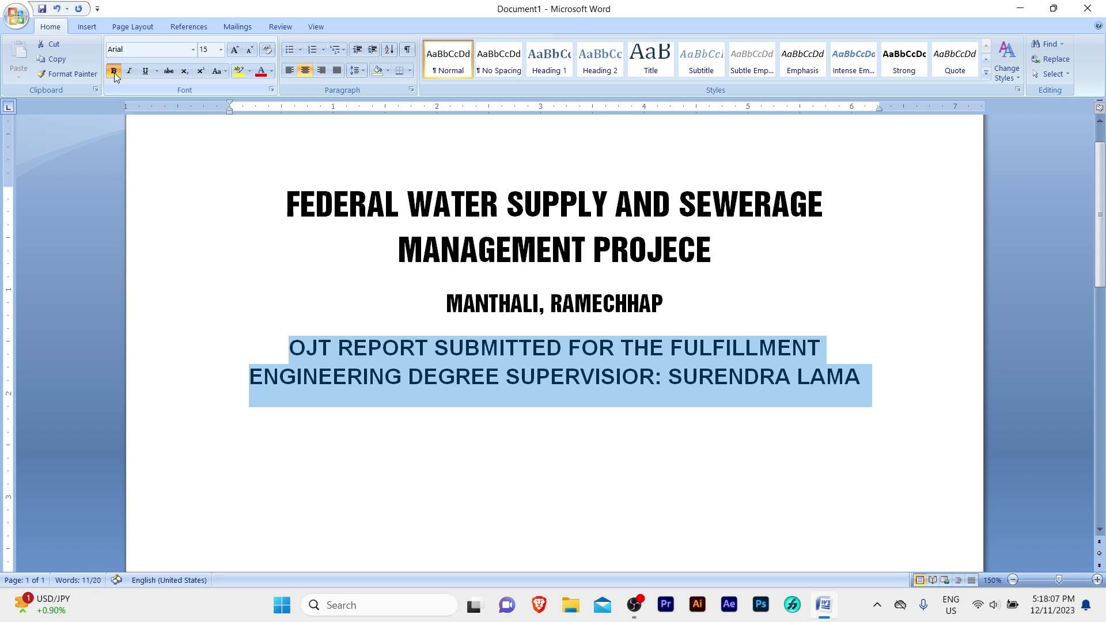
click(569, 403)
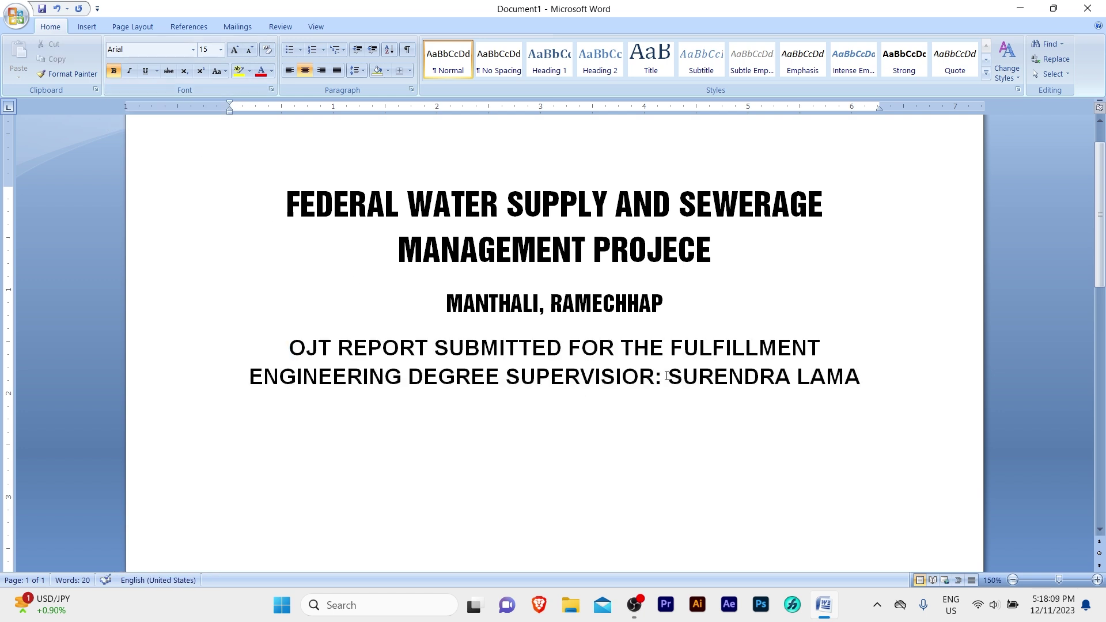
click(674, 303)
drag(675, 304, 482, 304)
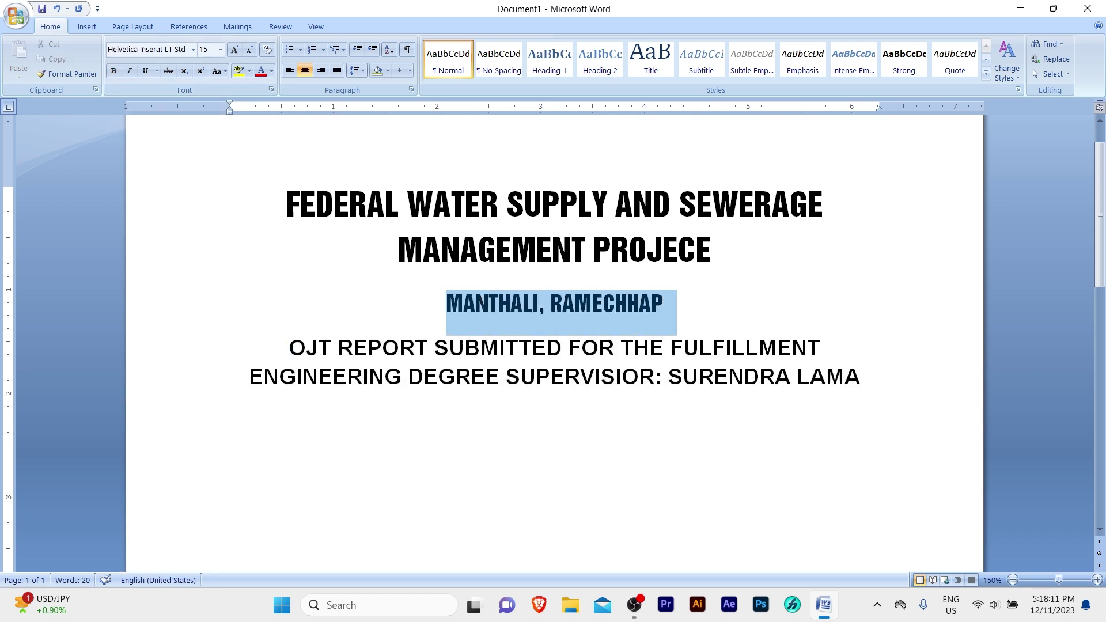
click(188, 48)
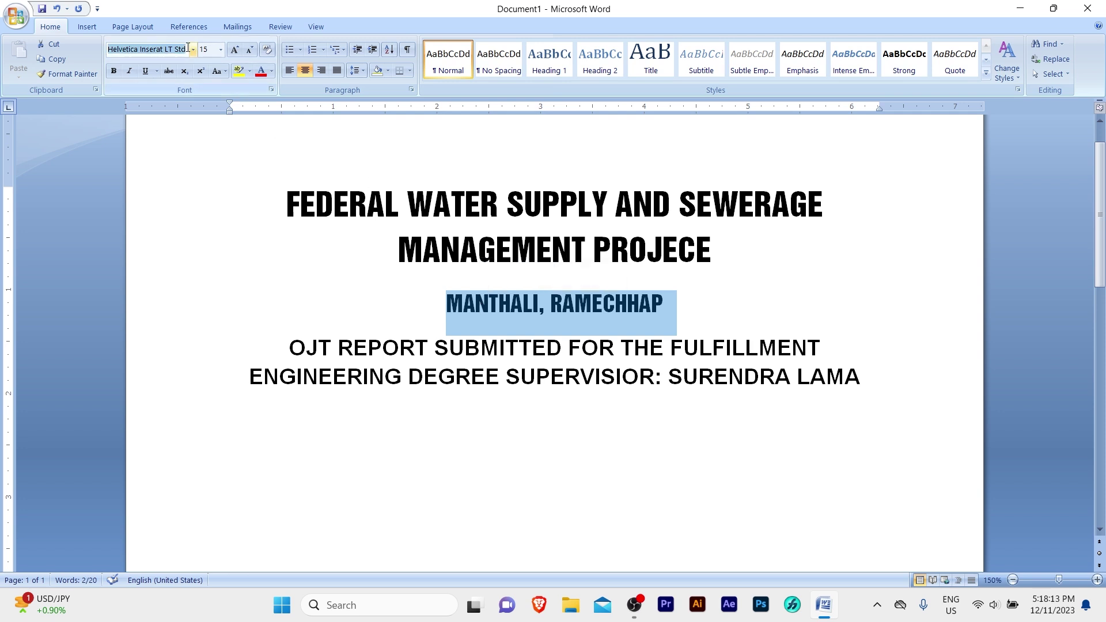
text(Arial)
key(Return)
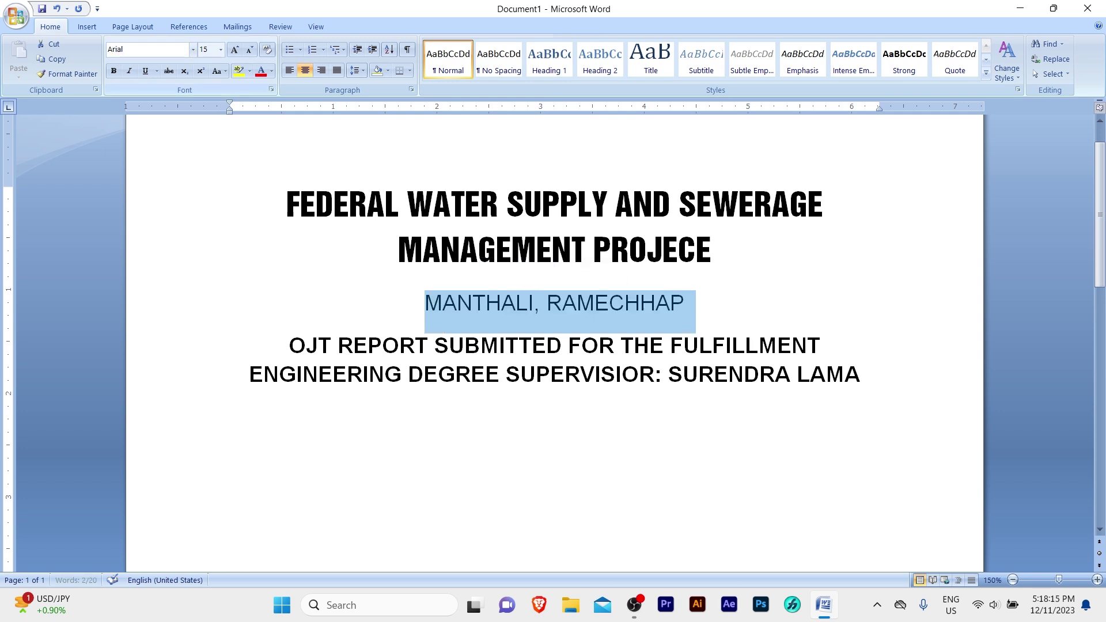
click(114, 71)
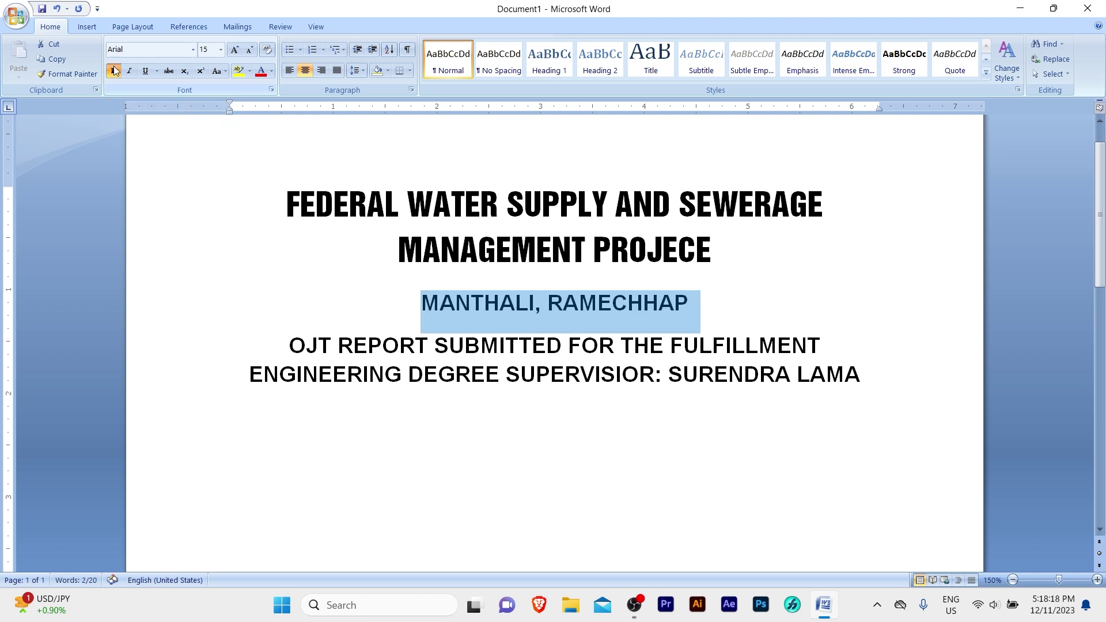
click(632, 325)
Enlarge the OJT paragraph to 16 pt and move to the end of its last line.
drag(290, 347, 853, 373)
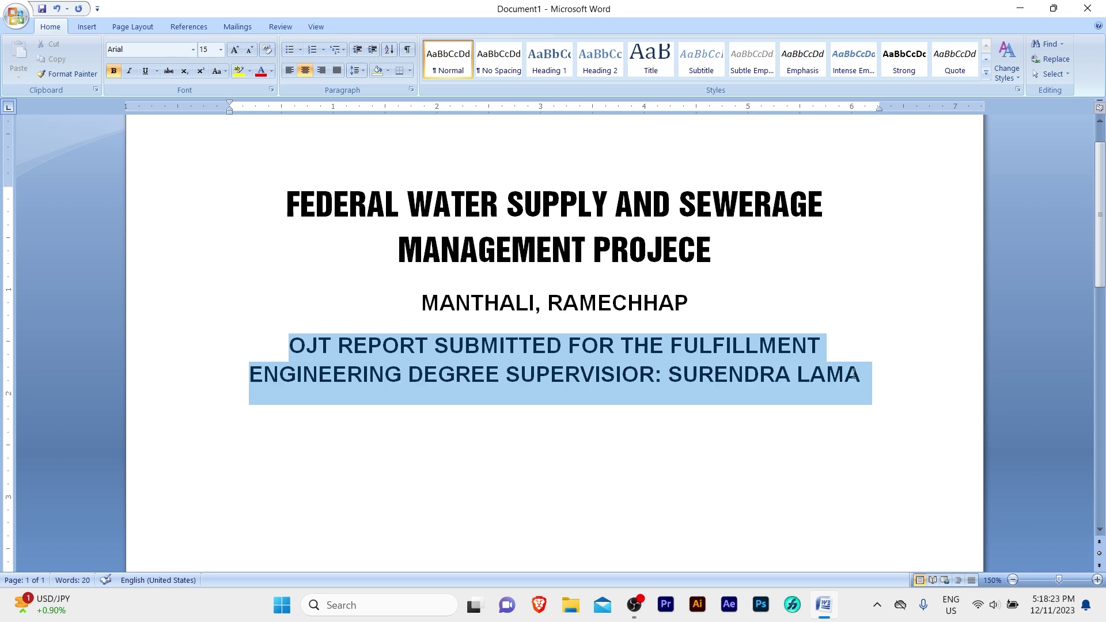
click(235, 50)
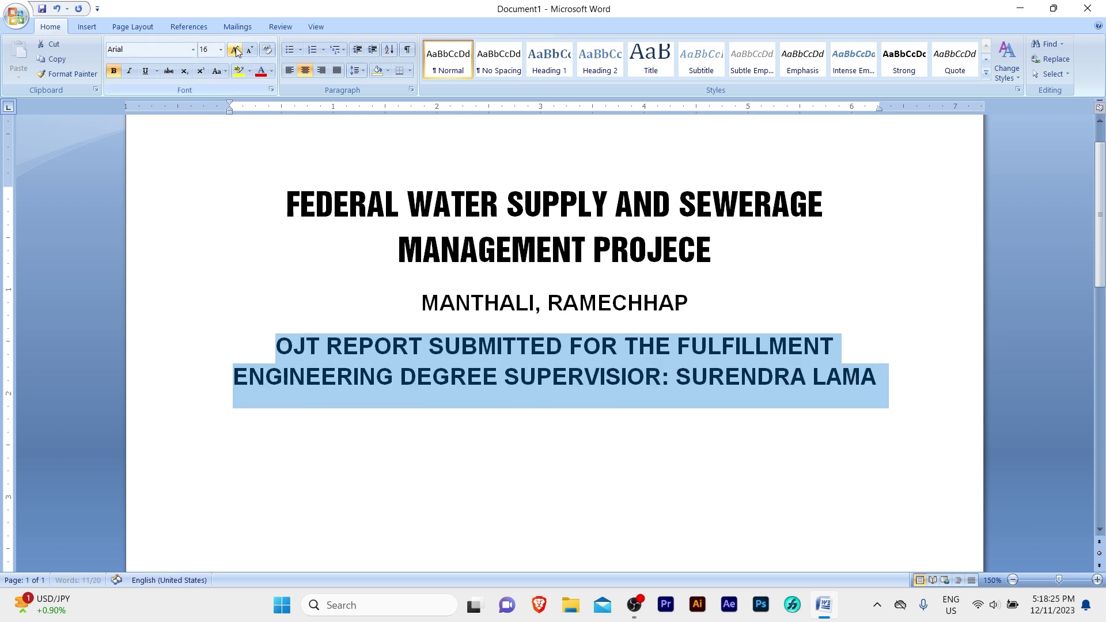
click(452, 302)
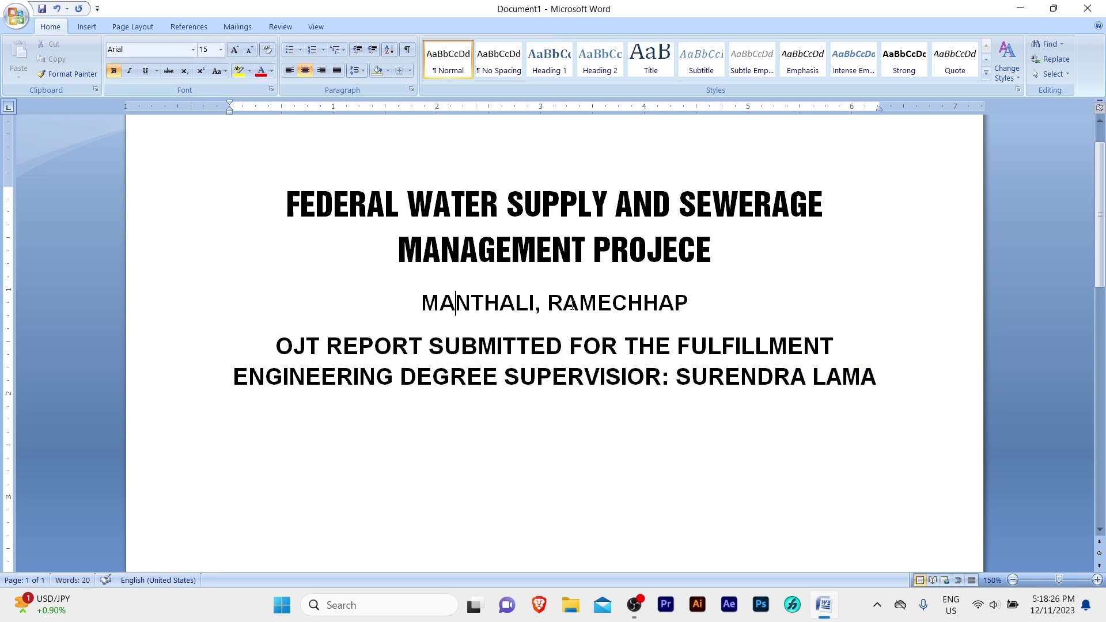
triple_click(671, 305)
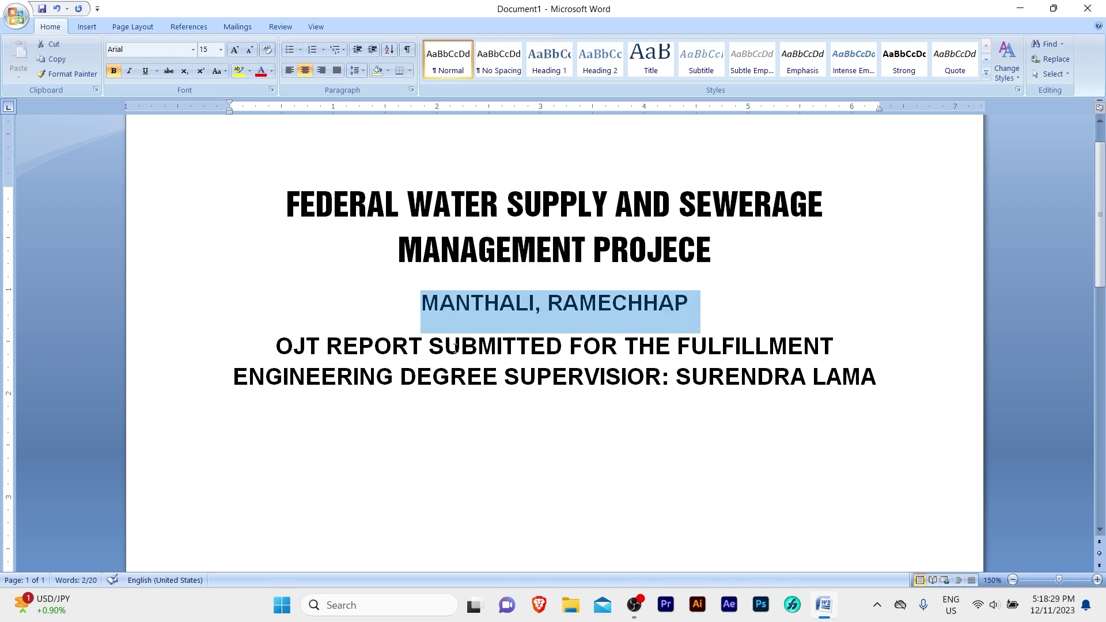
click(454, 348)
scroll(450, 369, down, 2)
click(499, 375)
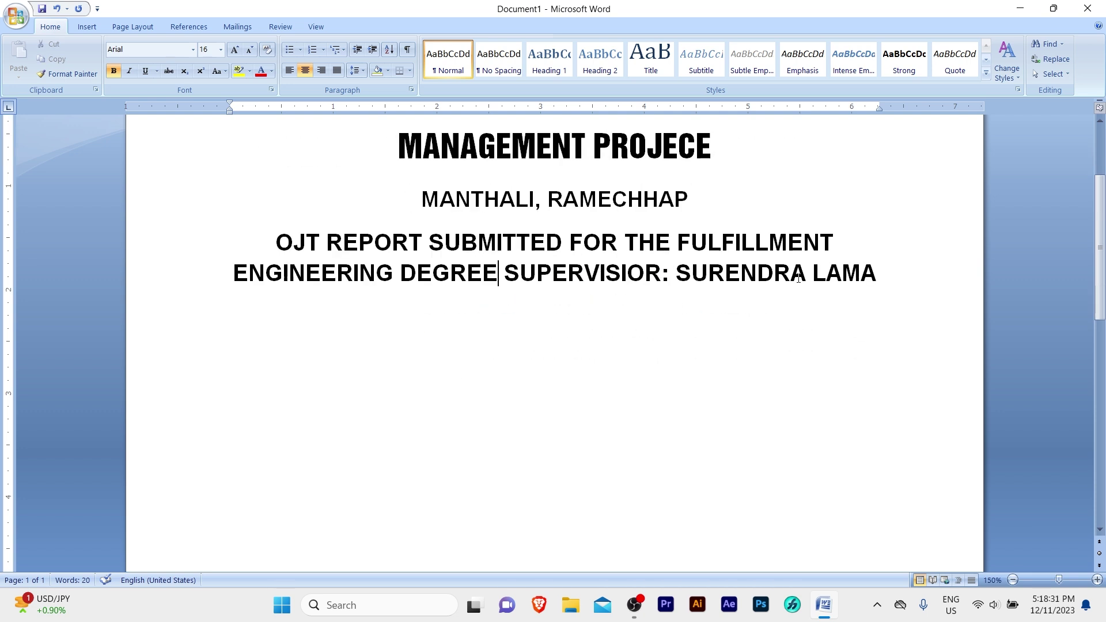
key(End)
Add a blank line below the paragraph and zoom out to 100%.
key(Return)
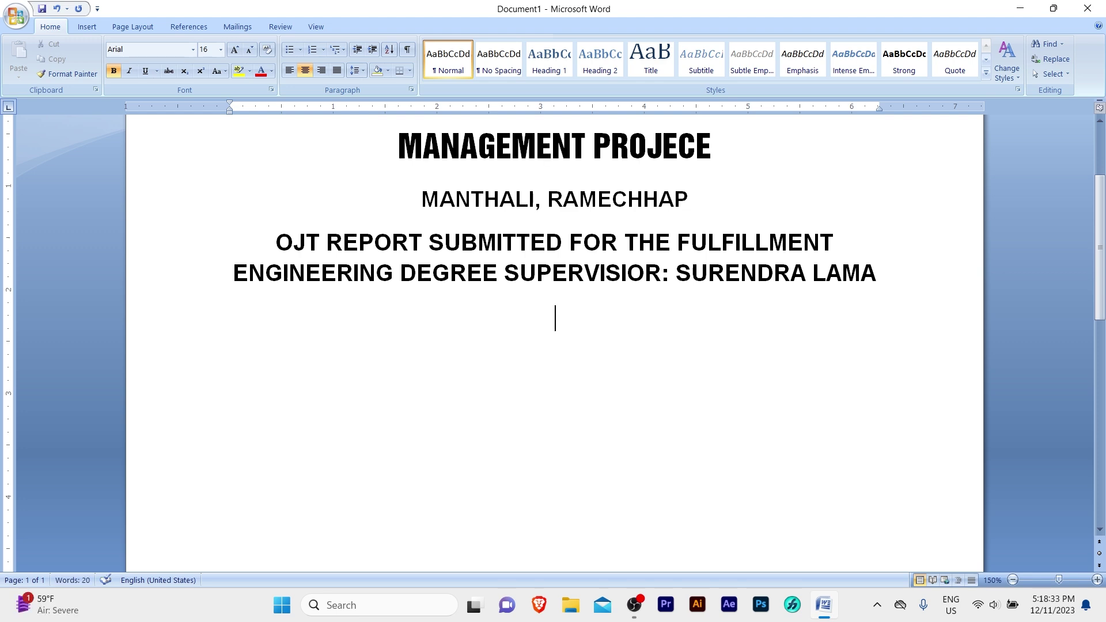
click(1013, 580)
click(1013, 580)
click(1013, 580)
click(1013, 580)
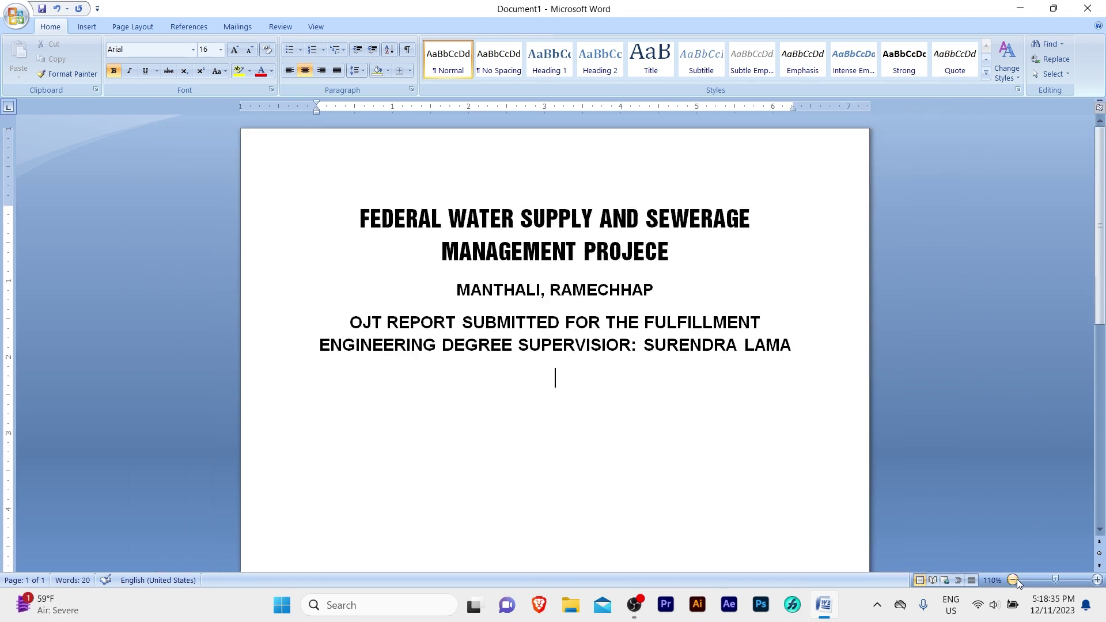
click(1013, 580)
scroll(597, 383, down, 3)
scroll(597, 383, down, 3)
scroll(596, 383, up, 5)
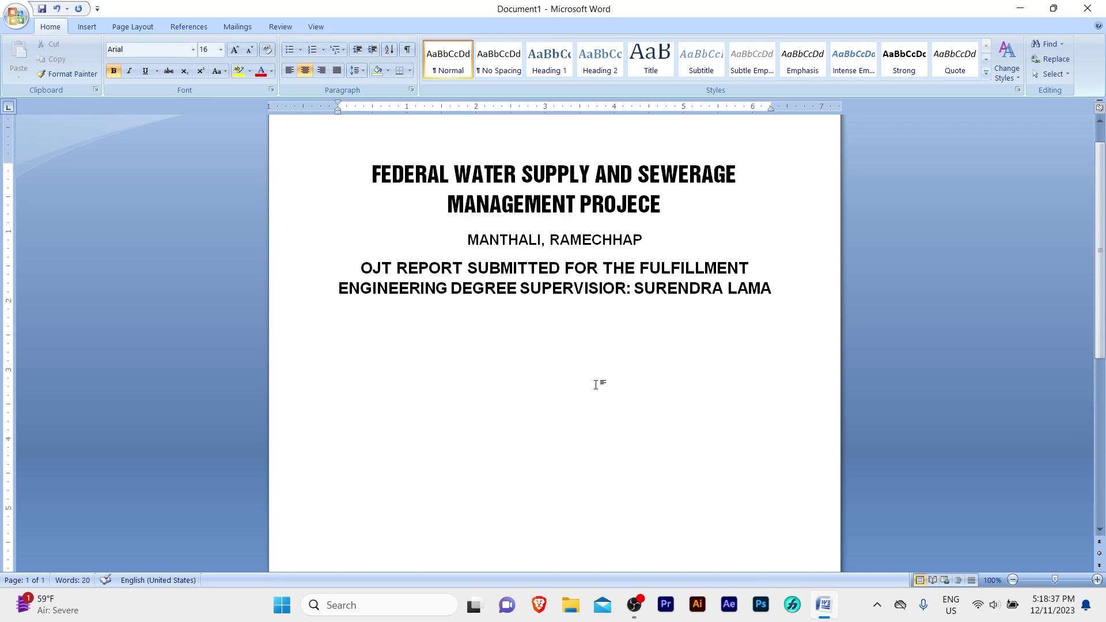
scroll(597, 383, up, 1)
scroll(565, 357, down, 1)
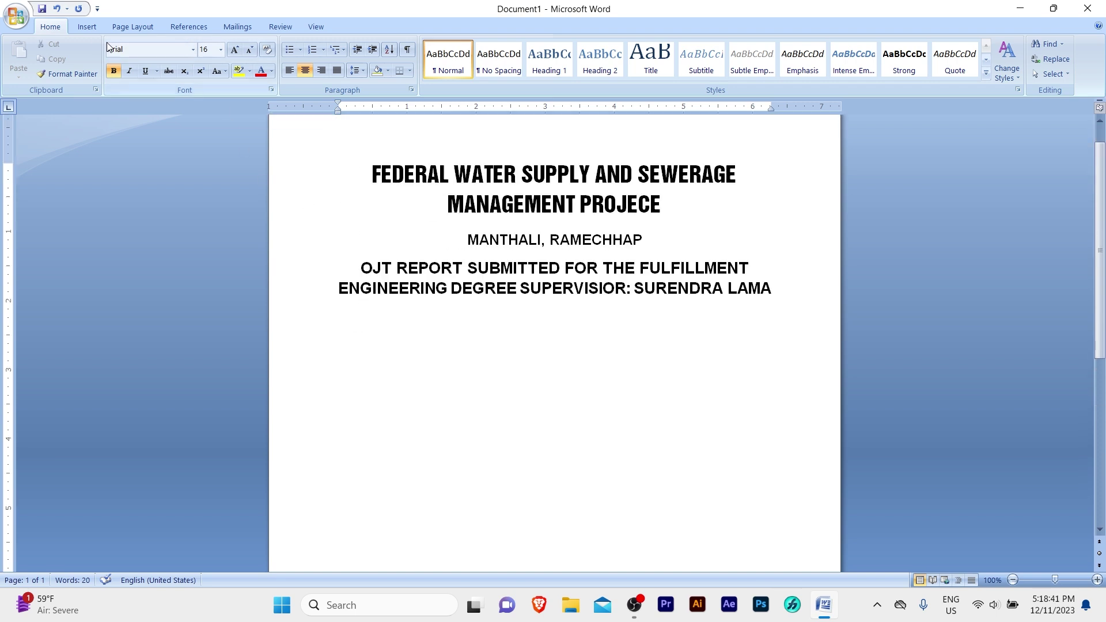
Draw a vertical line beneath the text, give it a 4½ pt weight, and copy it.
click(84, 29)
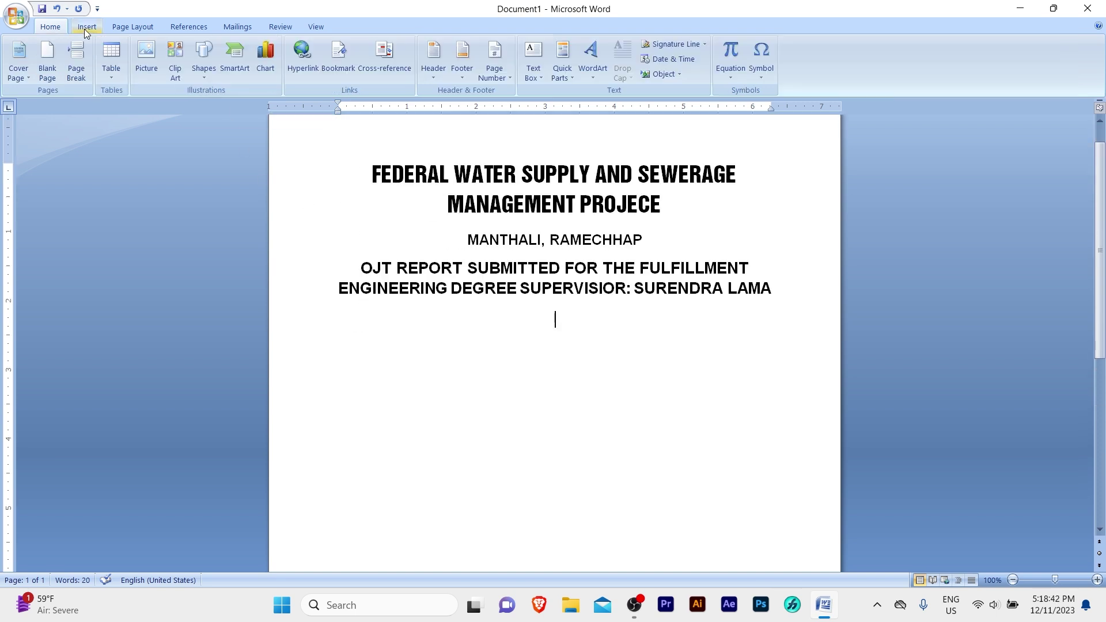
click(200, 79)
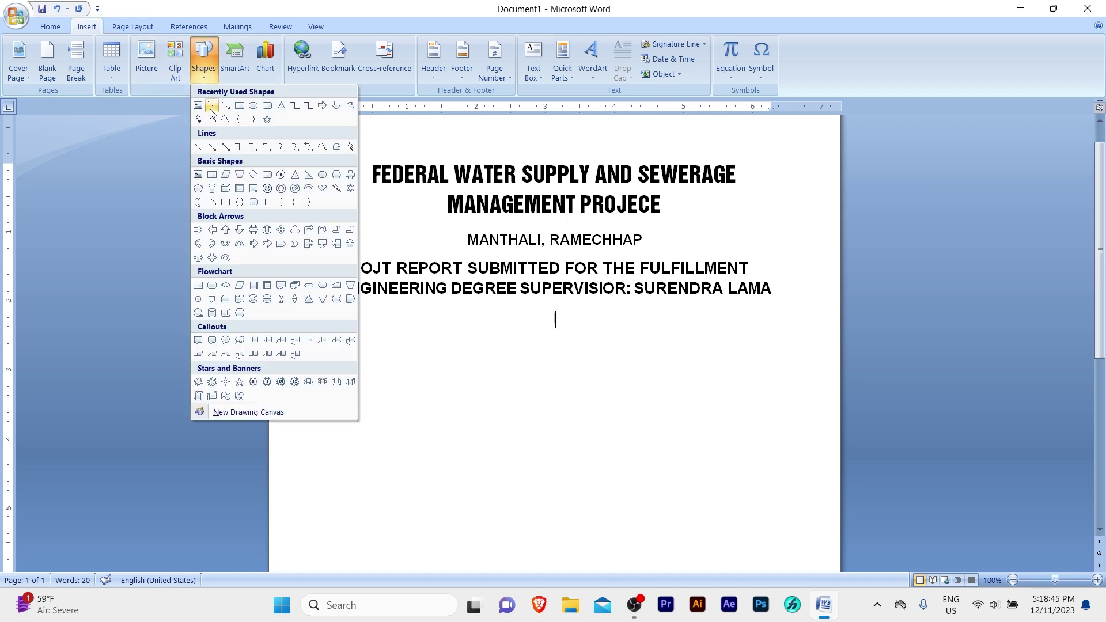
click(212, 106)
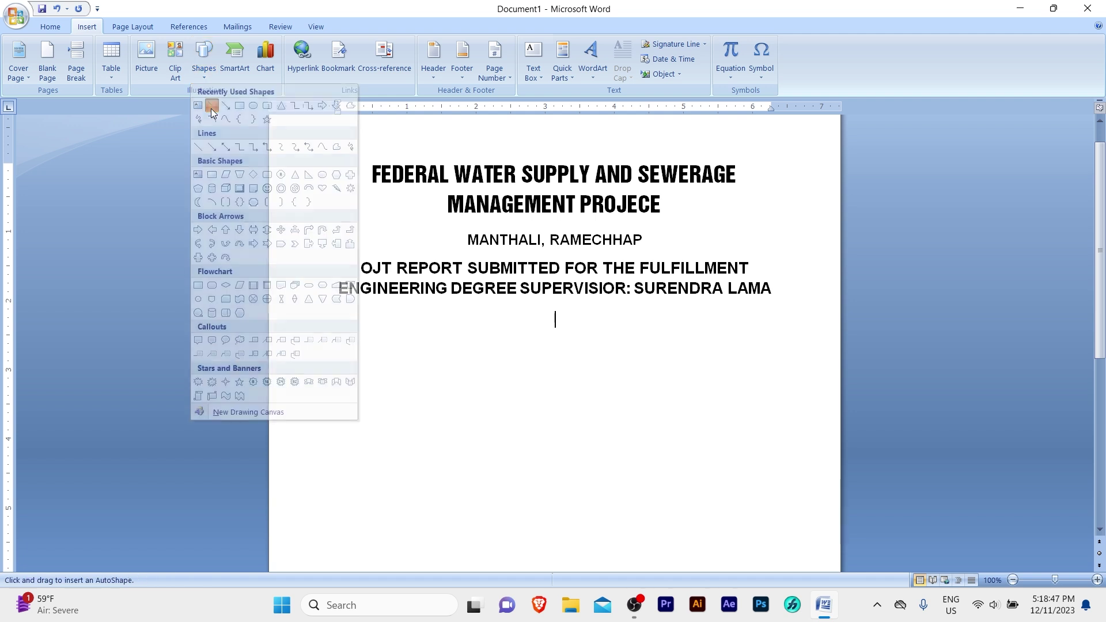
mouse_move(555, 328)
mouse_down()
mouse_move(557, 313)
mouse_move(564, 464)
mouse_up()
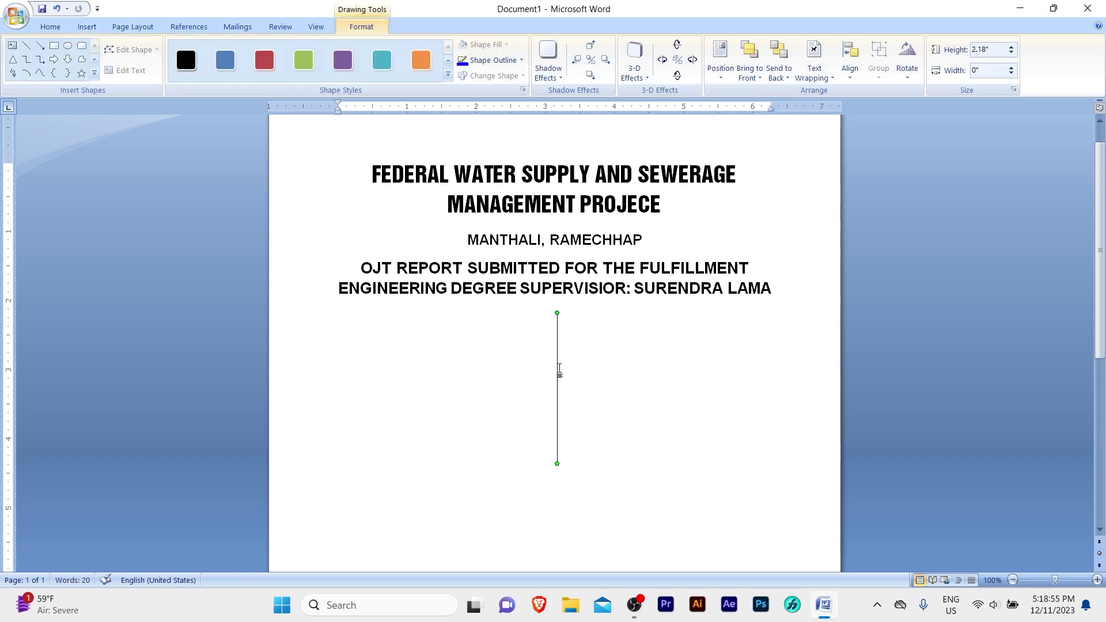
click(514, 64)
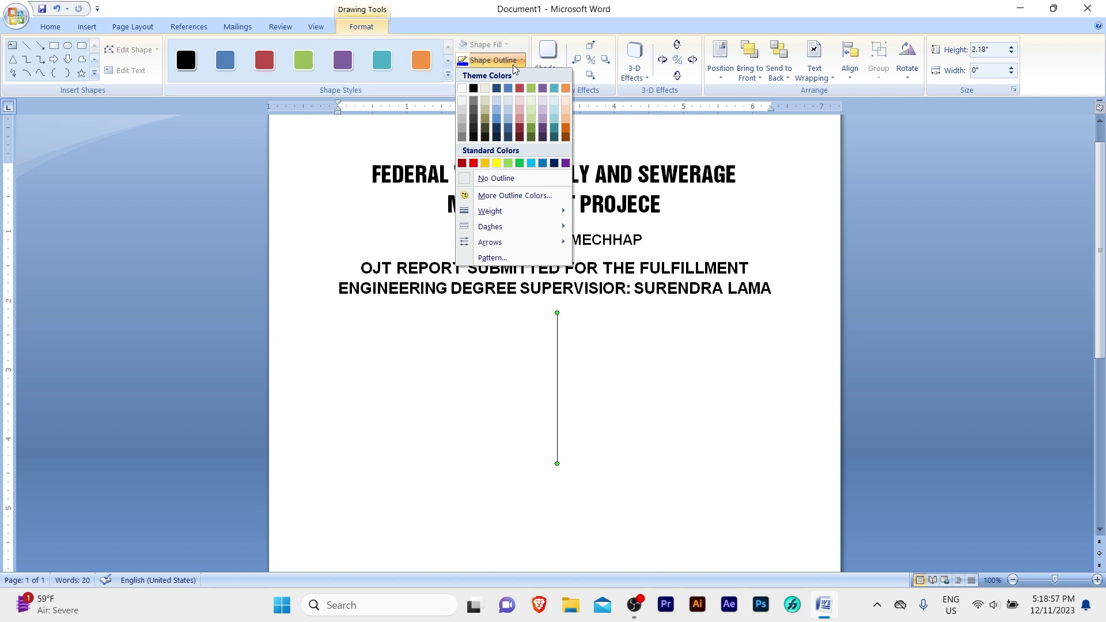
mouse_move(510, 210)
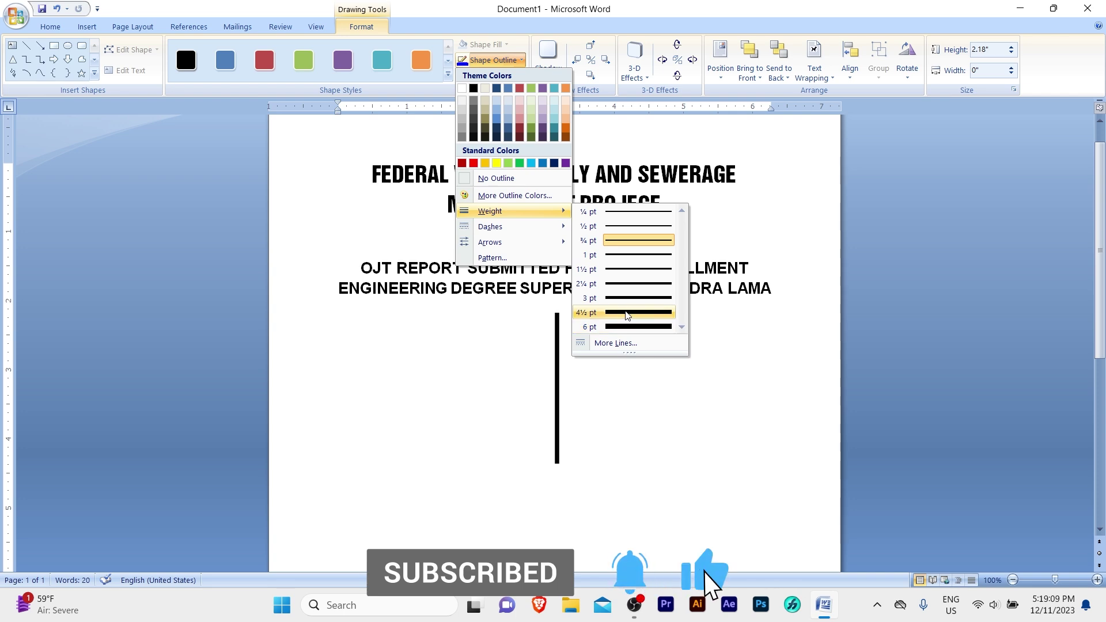
click(627, 313)
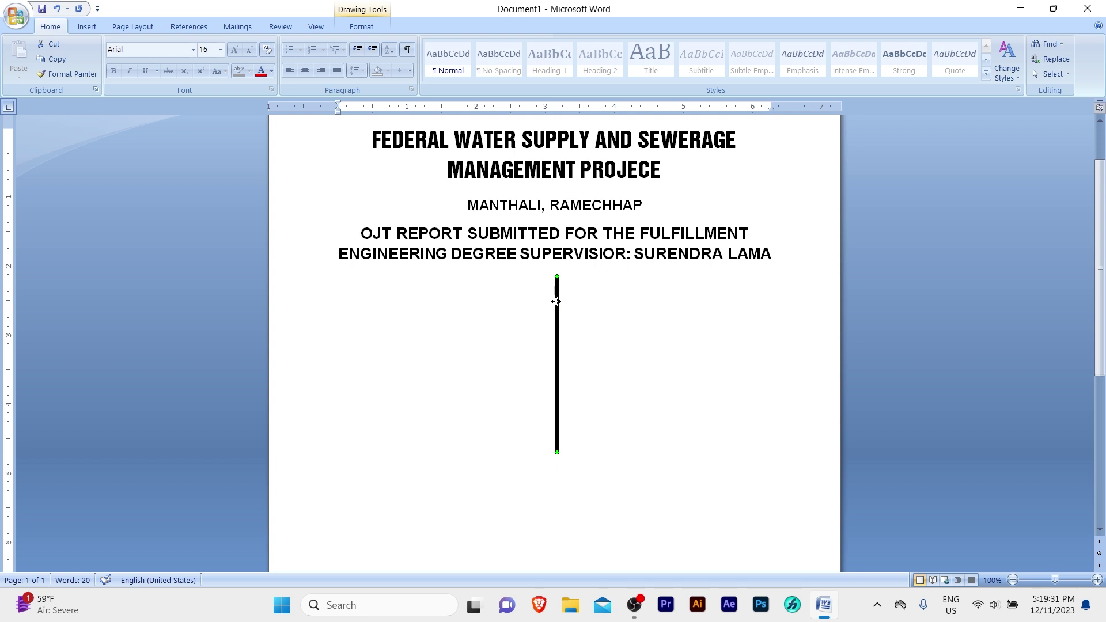
key(ctrl+c)
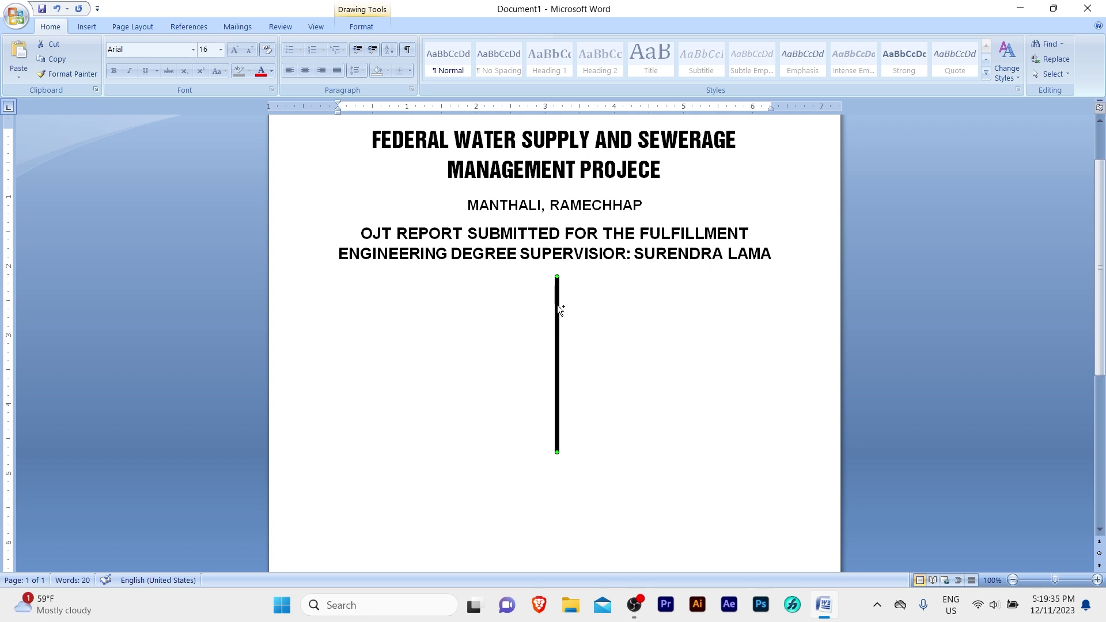
Paste a second copy of the line, shorten it, and nudge it right of the original.
click(1098, 580)
click(1098, 580)
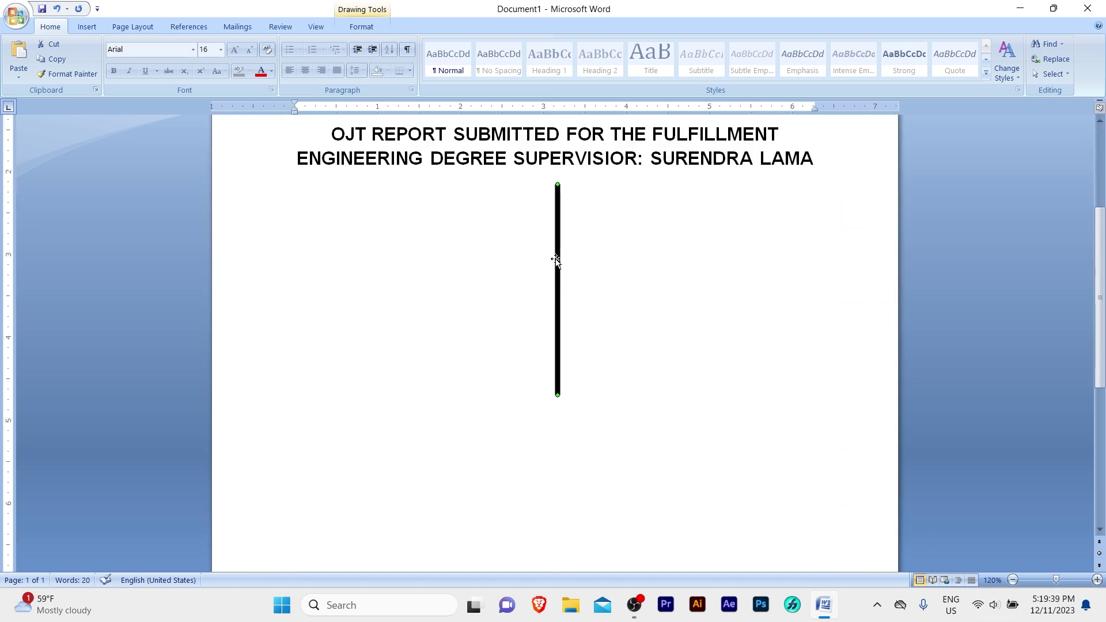
click(582, 267)
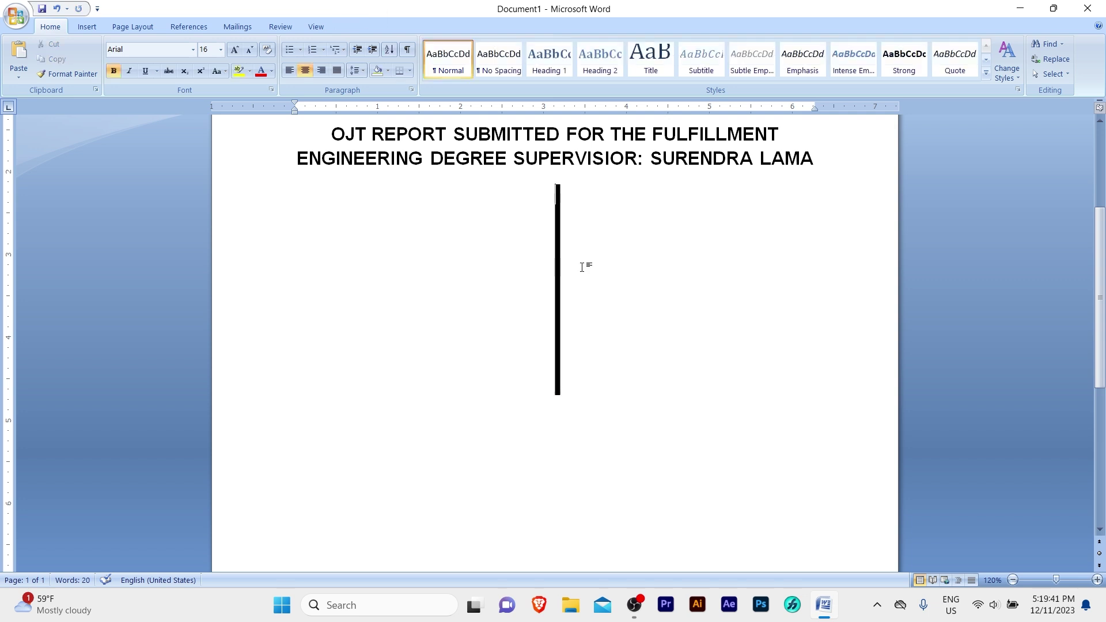
key(ctrl+v)
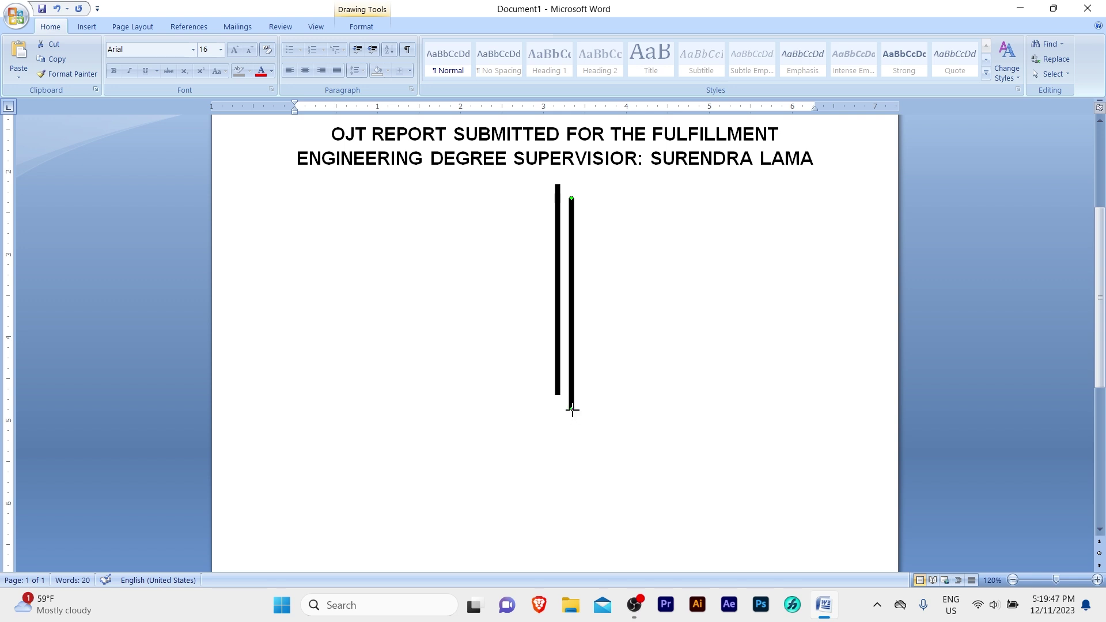
drag(572, 410, 572, 347)
key(Right)
key(Right)
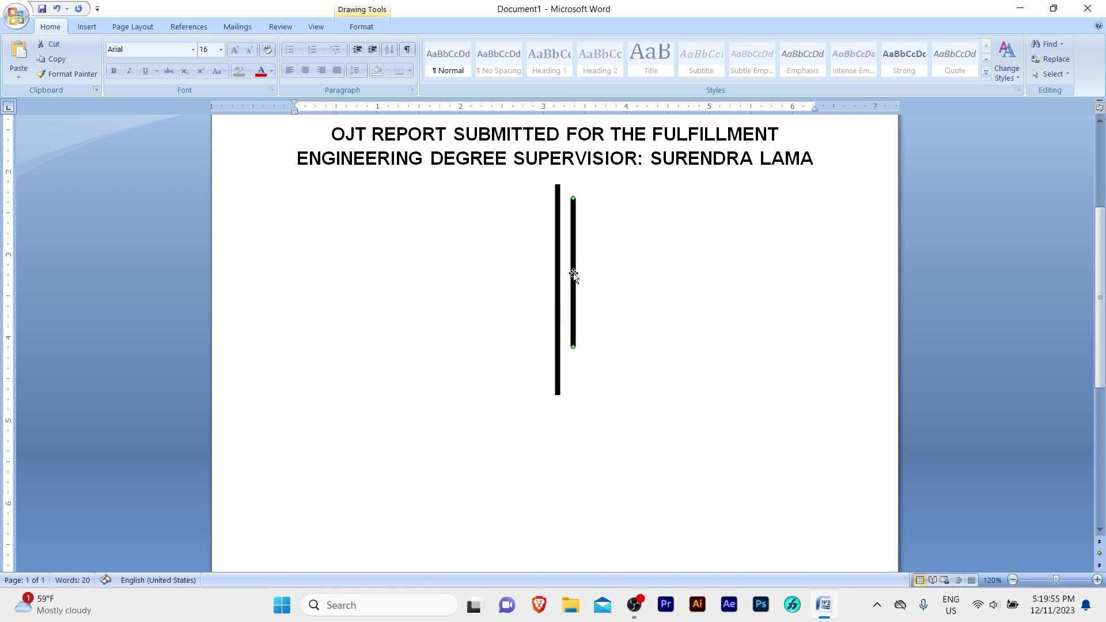
key(Right)
key(Right)
key(Right)
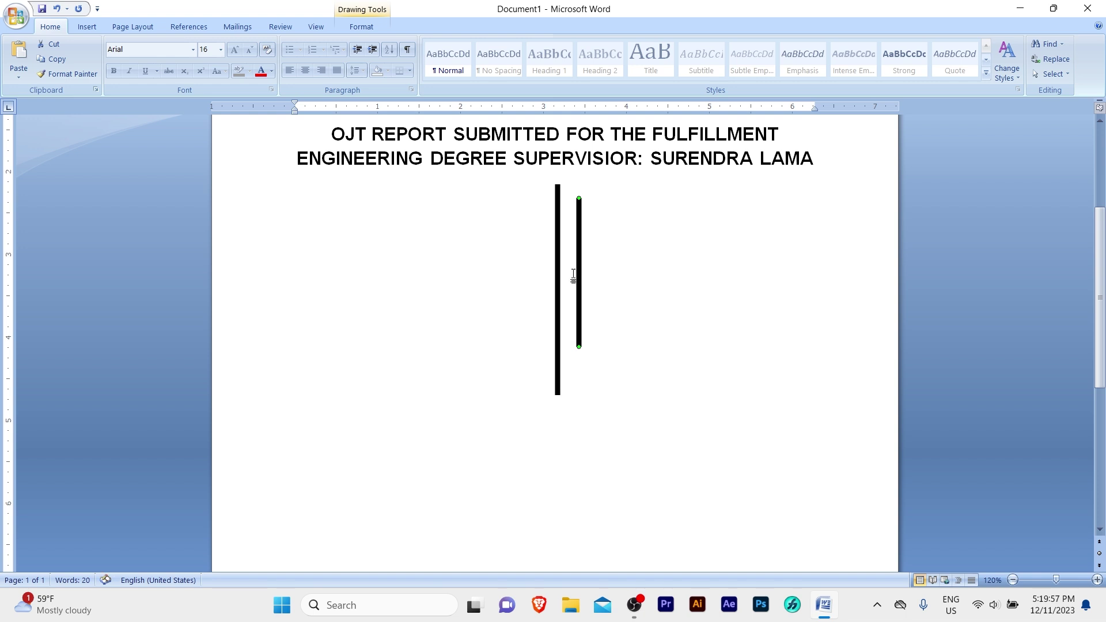
key(Right)
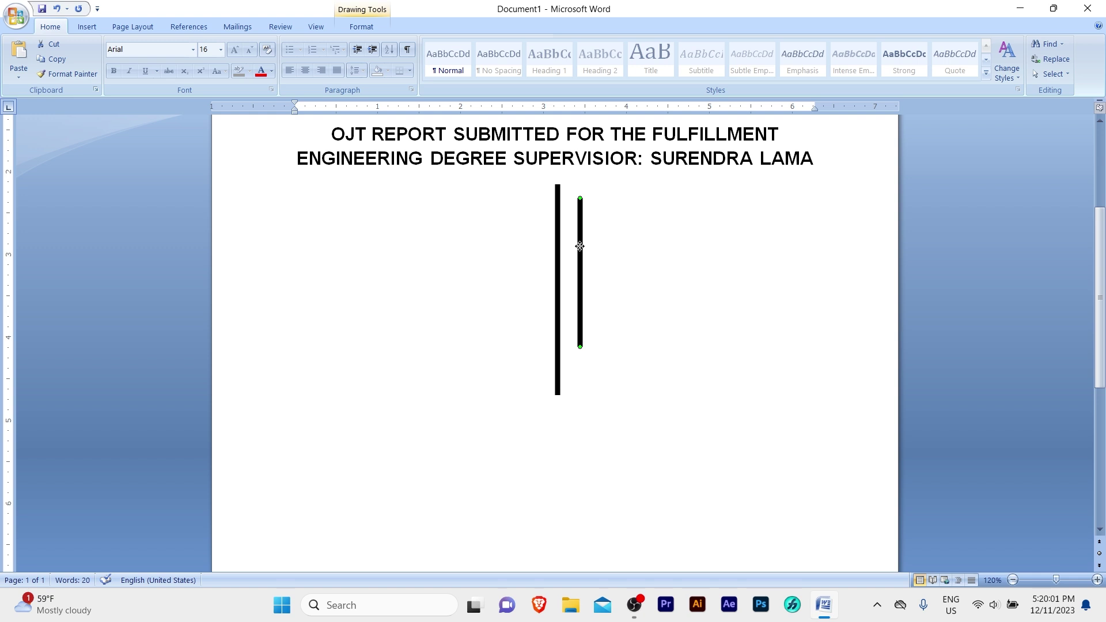
Paste a third short line on the left side and shift it slightly right.
double_click(580, 246)
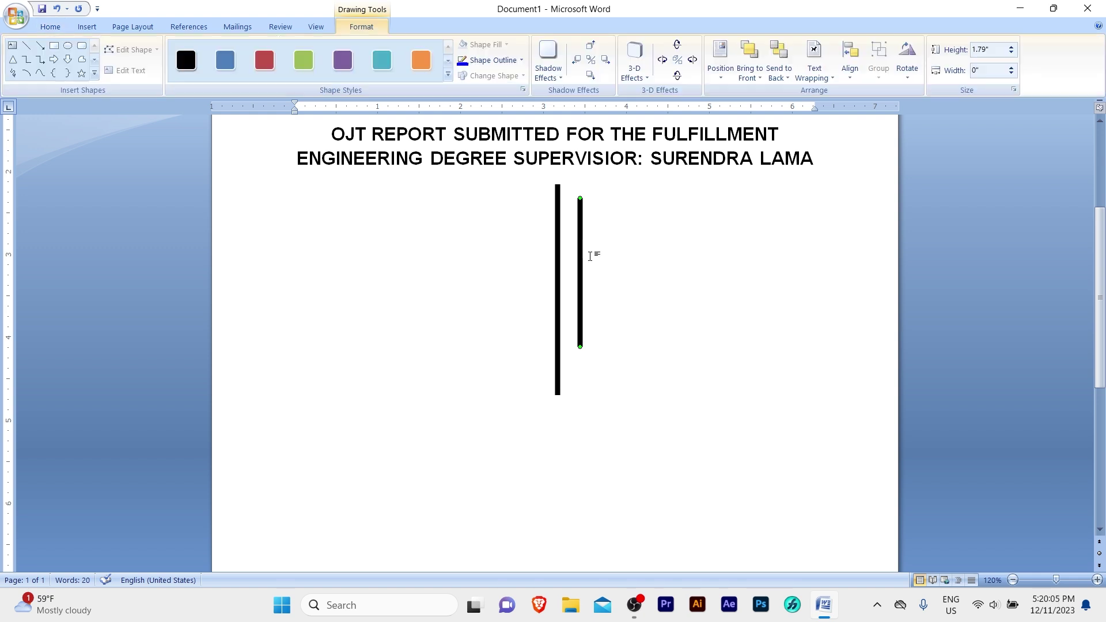
click(600, 255)
key(ctrl+v)
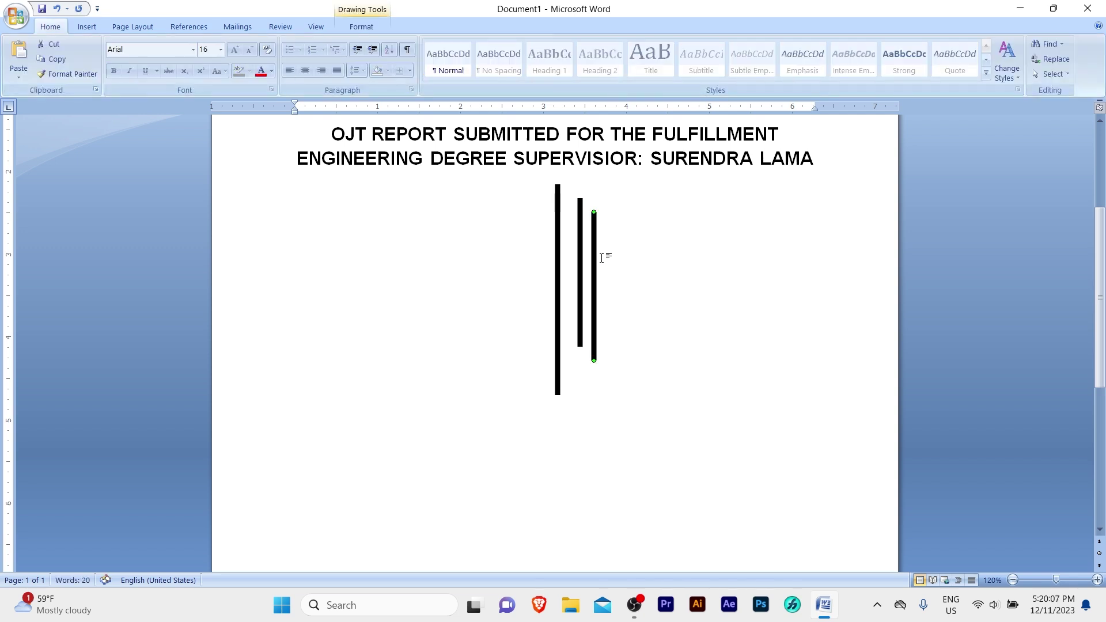
drag(594, 230, 537, 239)
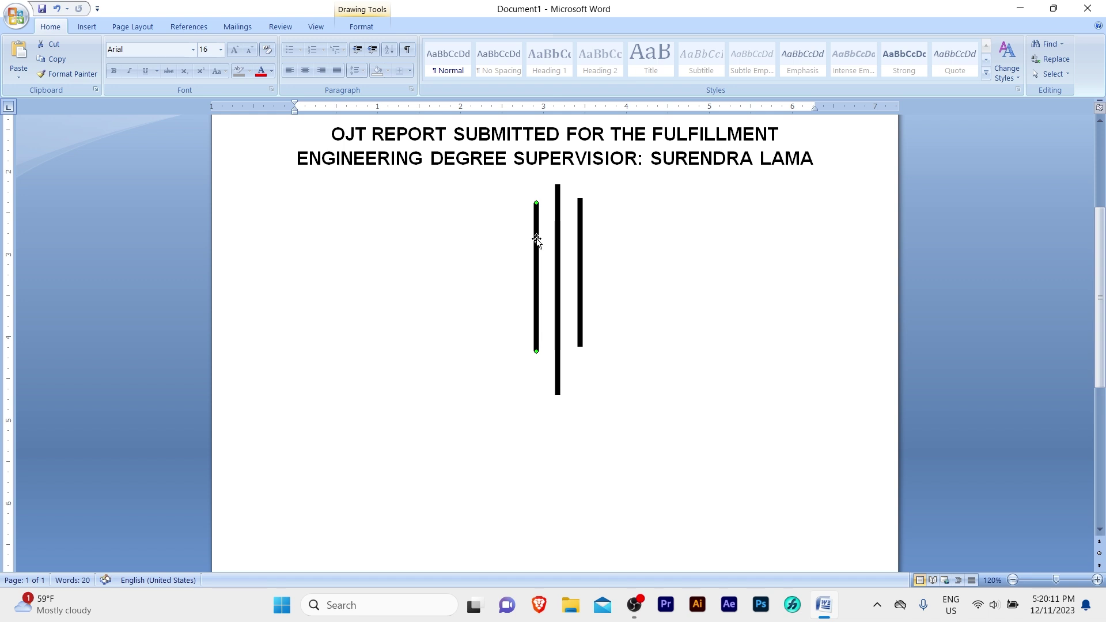
click(608, 263)
scroll(608, 263, up, 1)
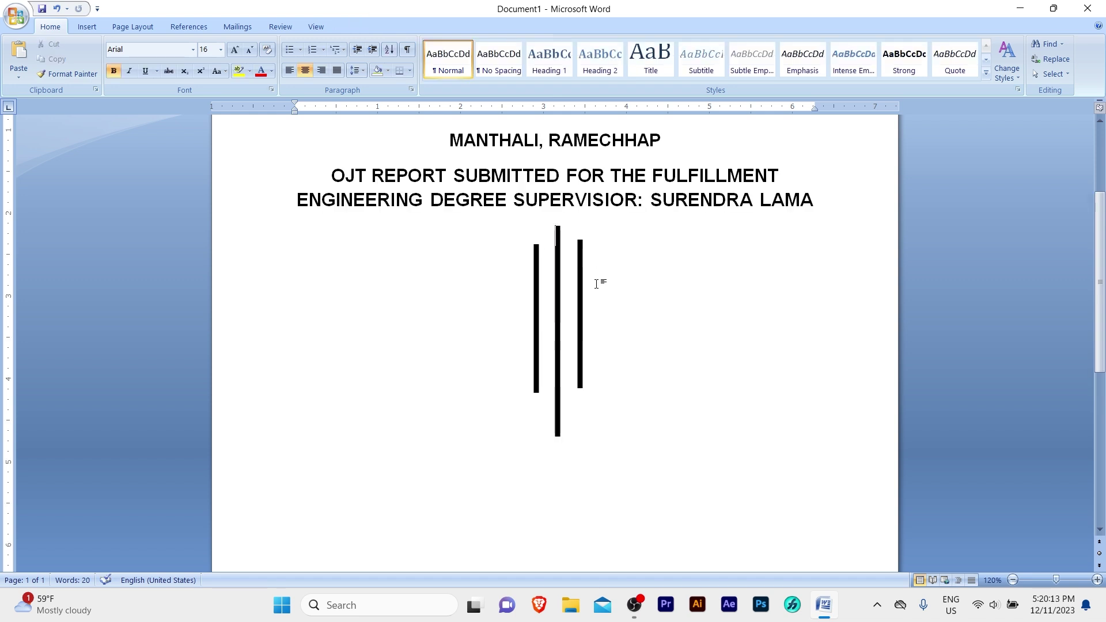
click(580, 277)
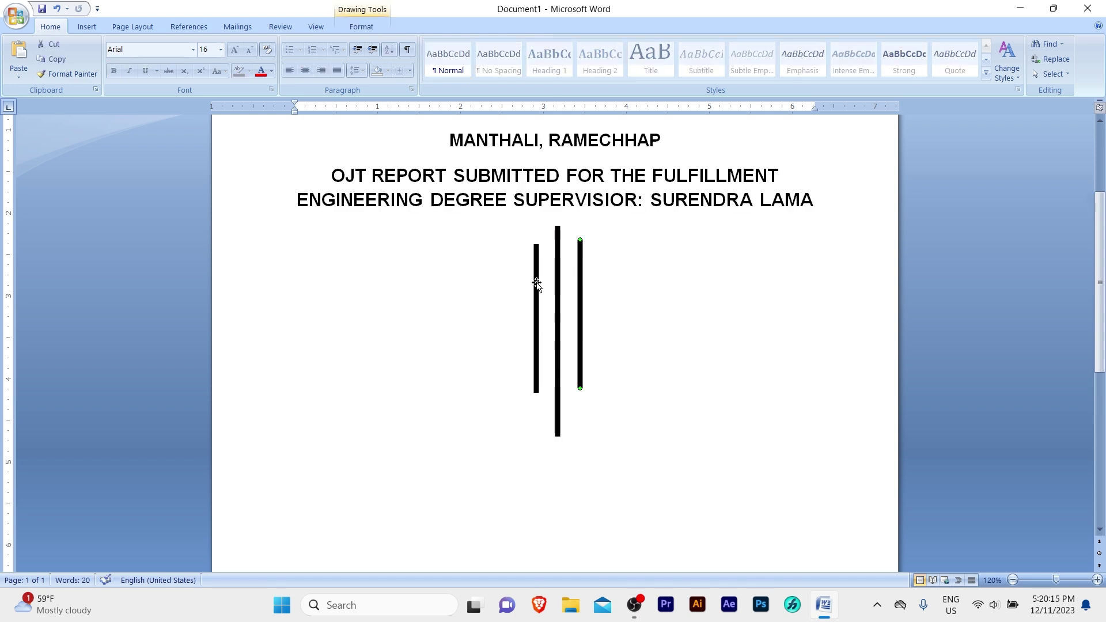
click(537, 277)
drag(536, 277, 538, 277)
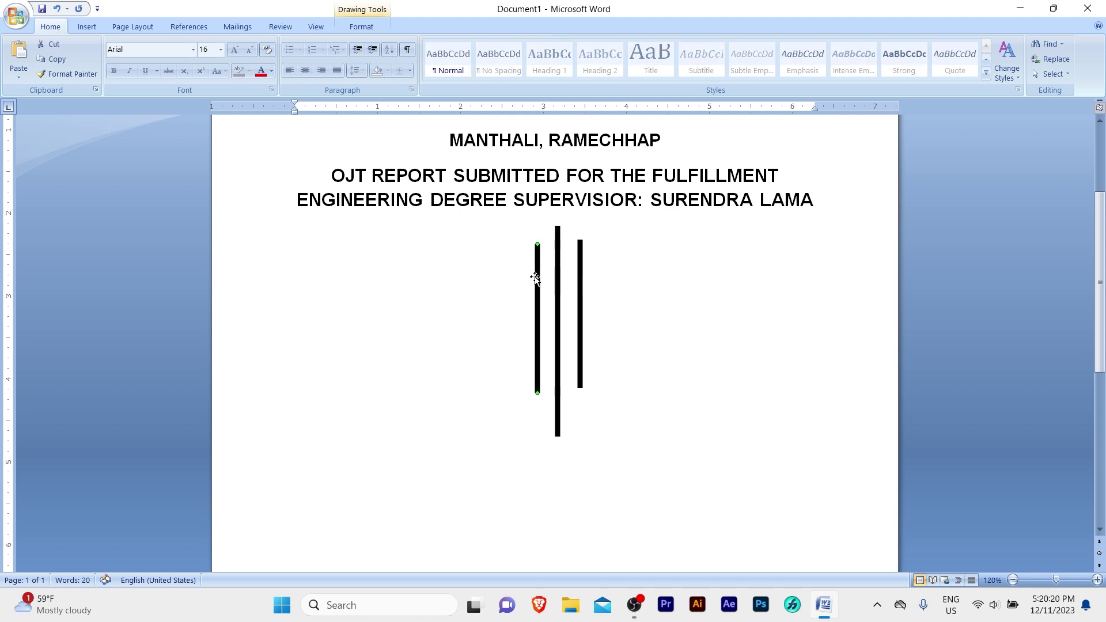
click(590, 277)
click(580, 275)
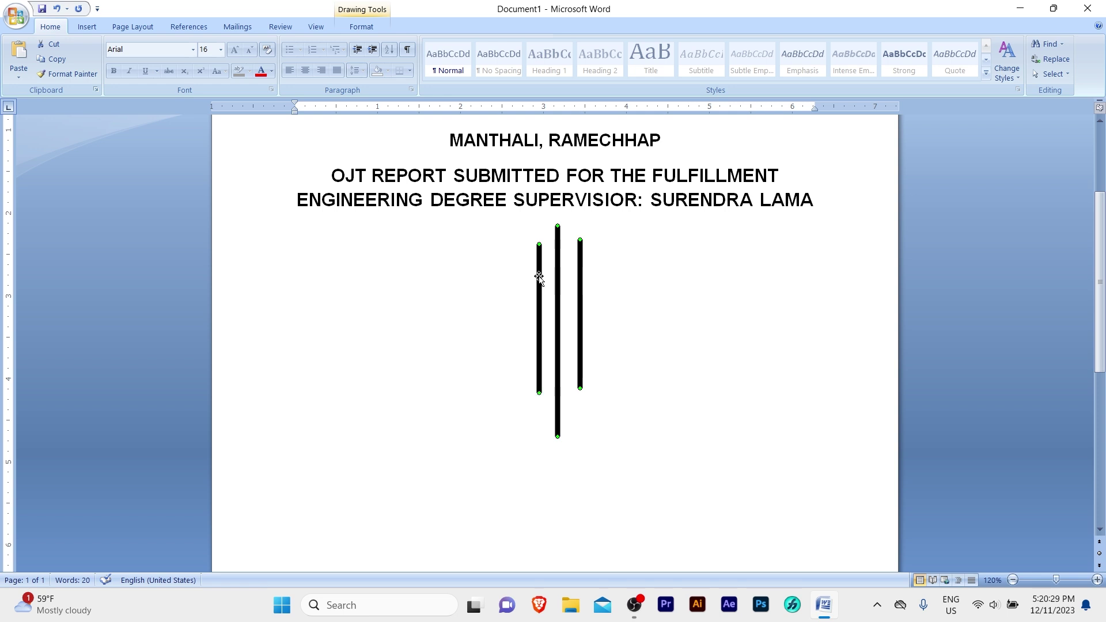
Distribute the three lines horizontally and align their middles.
click(347, 29)
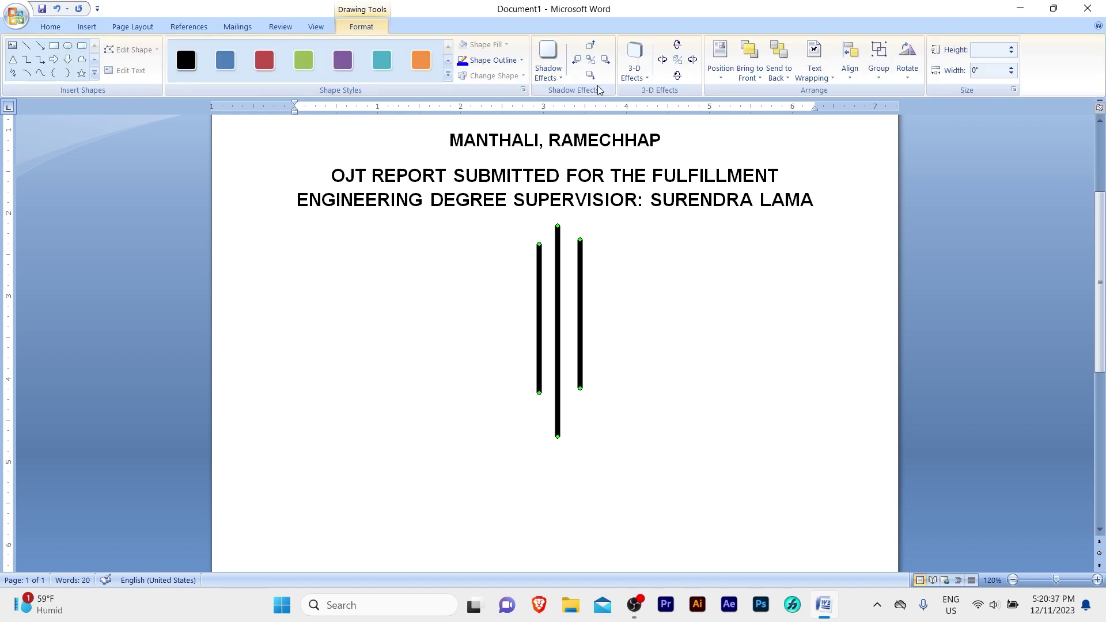
click(845, 73)
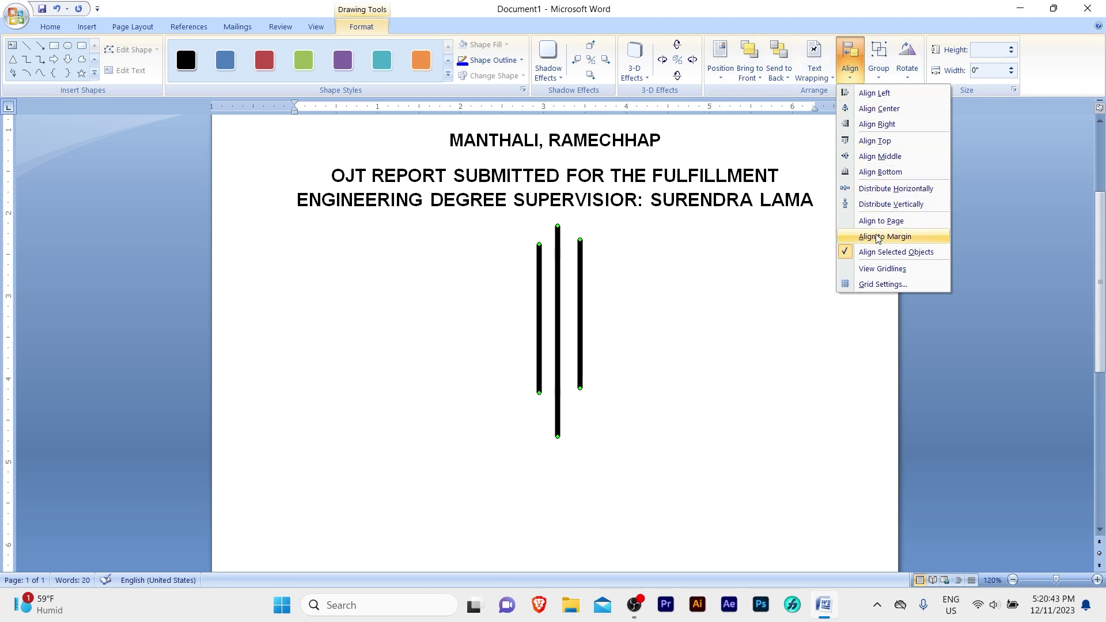
click(887, 189)
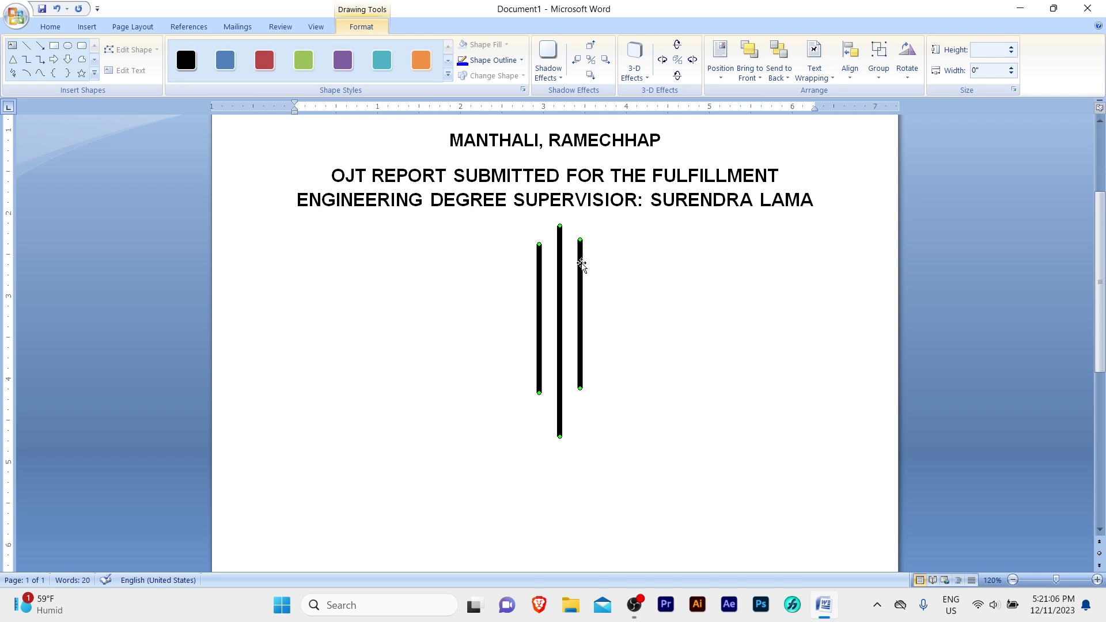
click(848, 81)
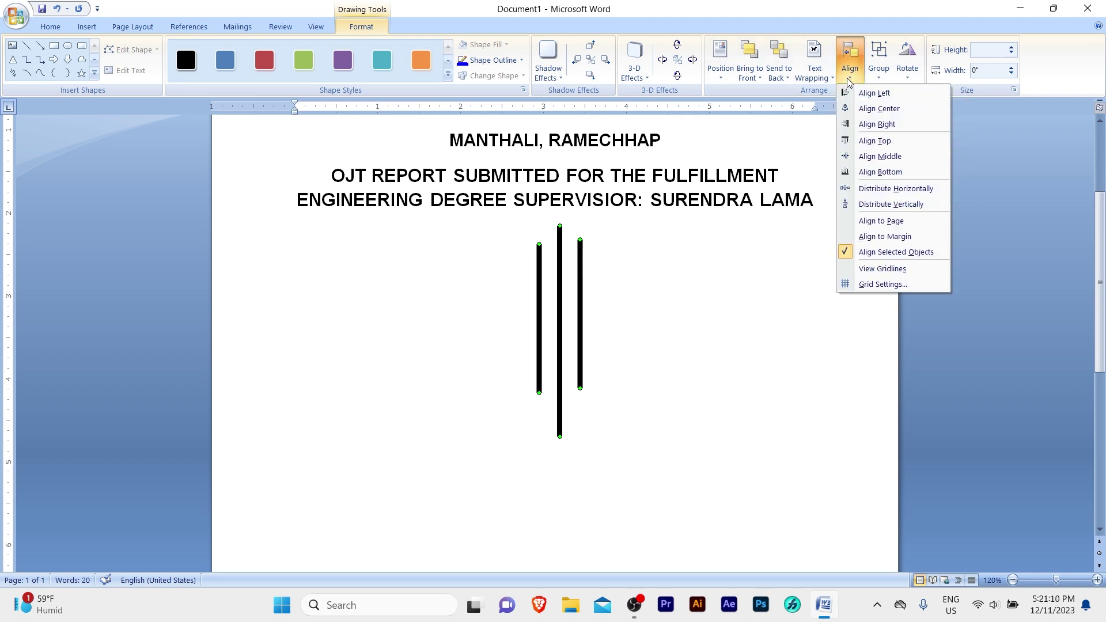
click(885, 157)
Group the three lines into a single ornament.
scroll(543, 345, up, 4)
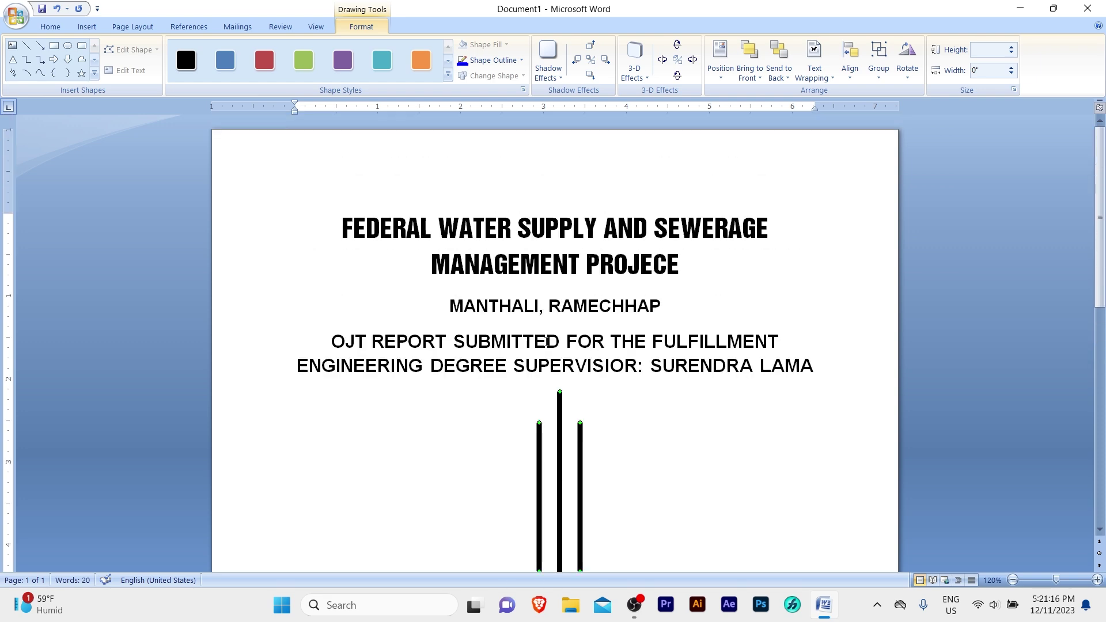
scroll(596, 308, down, 3)
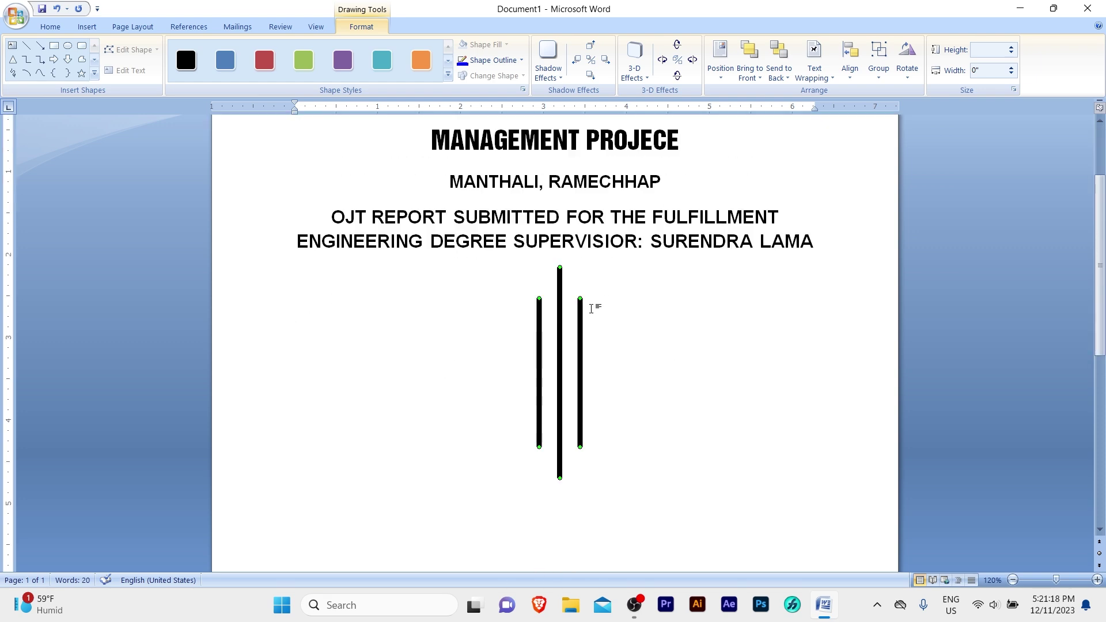
click(850, 57)
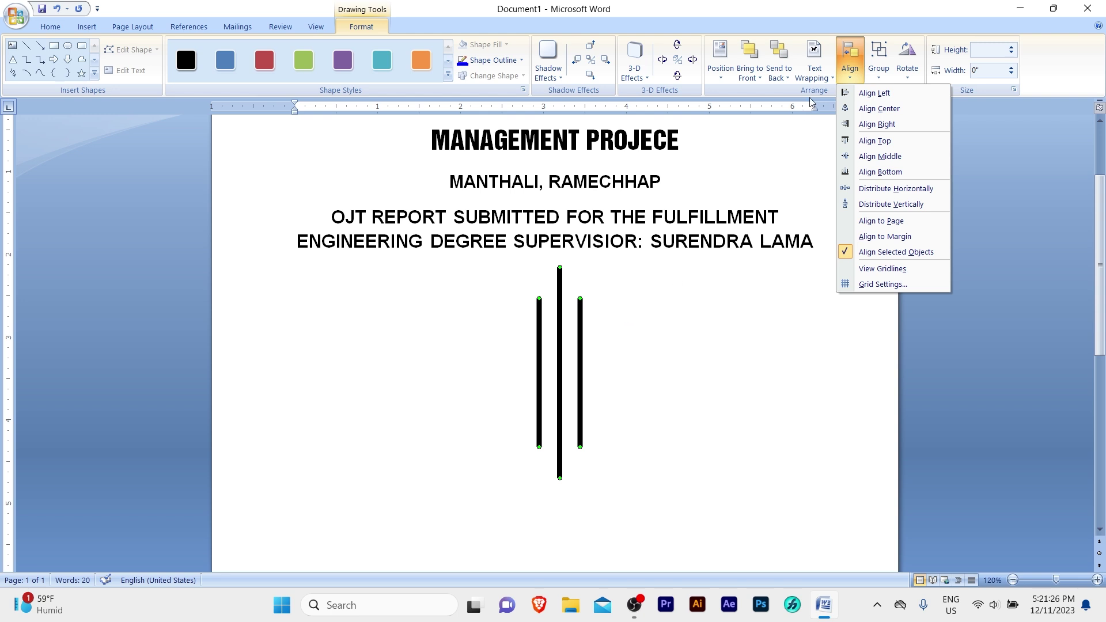
click(878, 70)
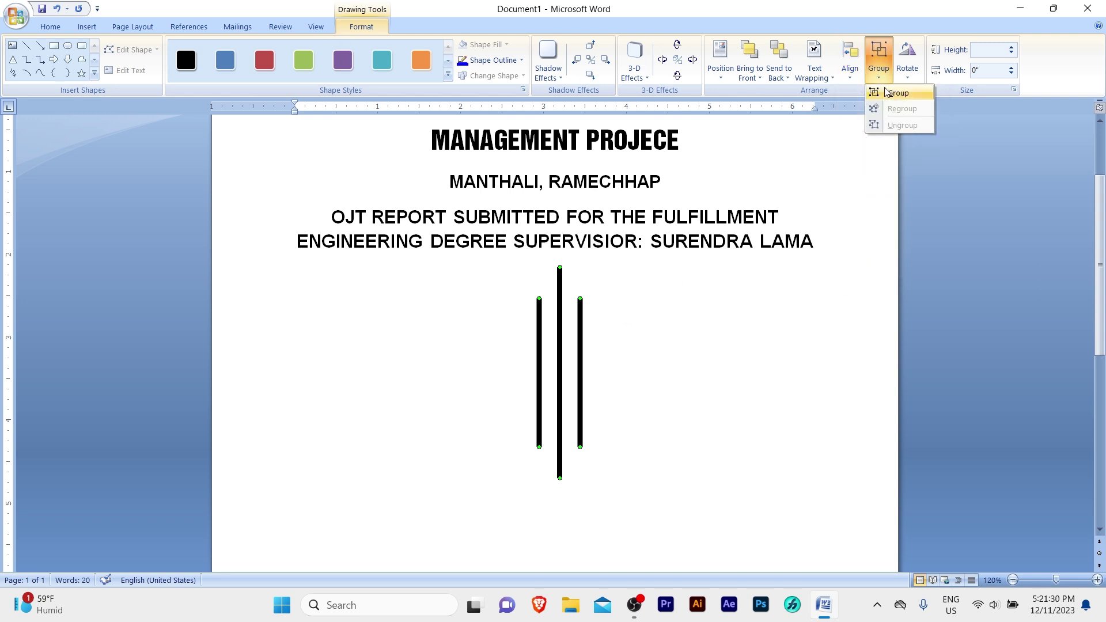
click(892, 93)
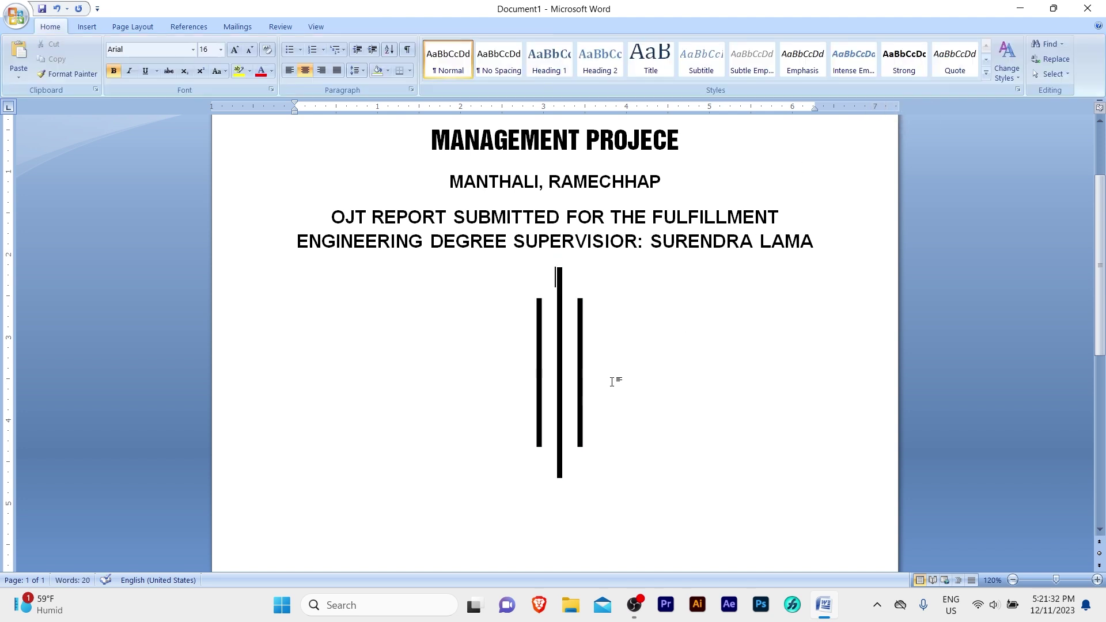
Drag the three-line group back toward the middle of the page.
scroll(613, 378, down, 3)
scroll(584, 229, up, 2)
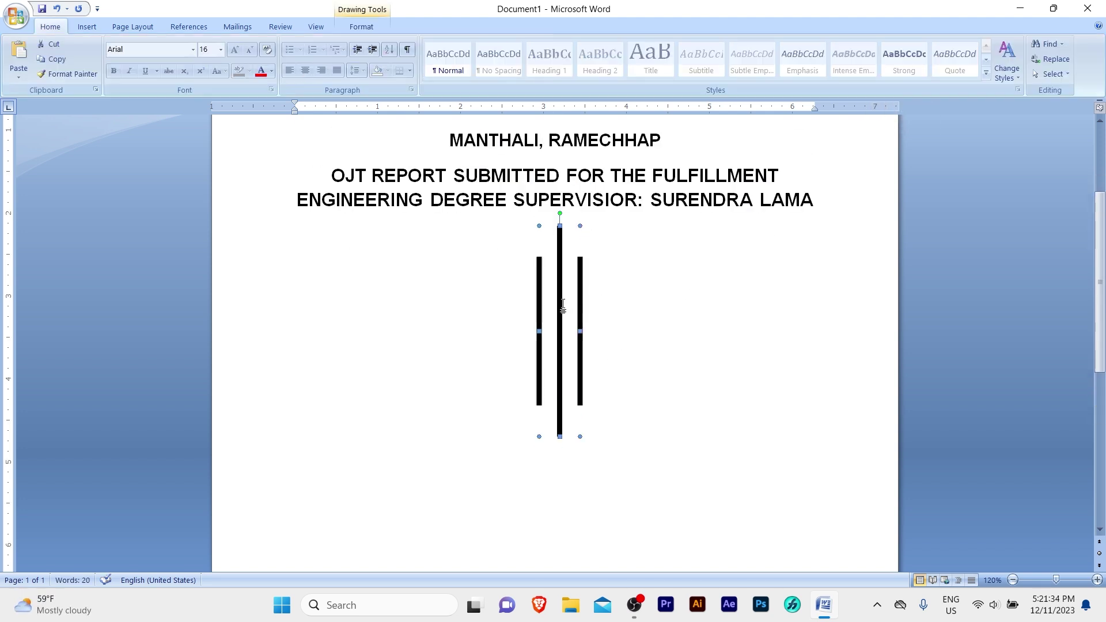
drag(559, 308, 437, 398)
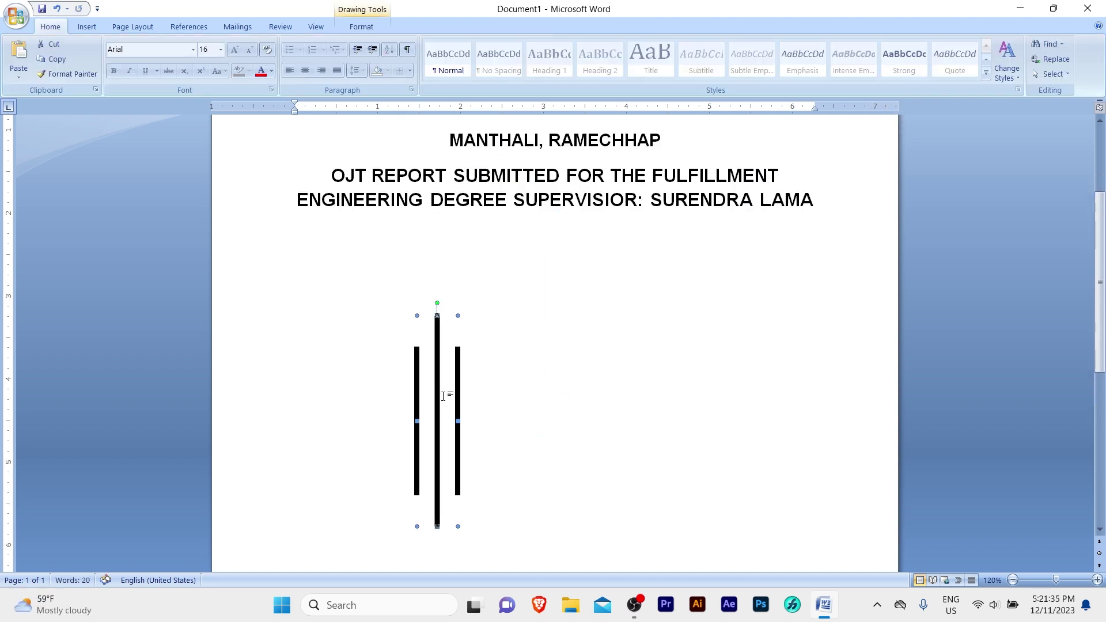
click(542, 362)
drag(436, 378, 555, 311)
Align the group relative to the page and center it horizontally.
scroll(555, 311, up, 2)
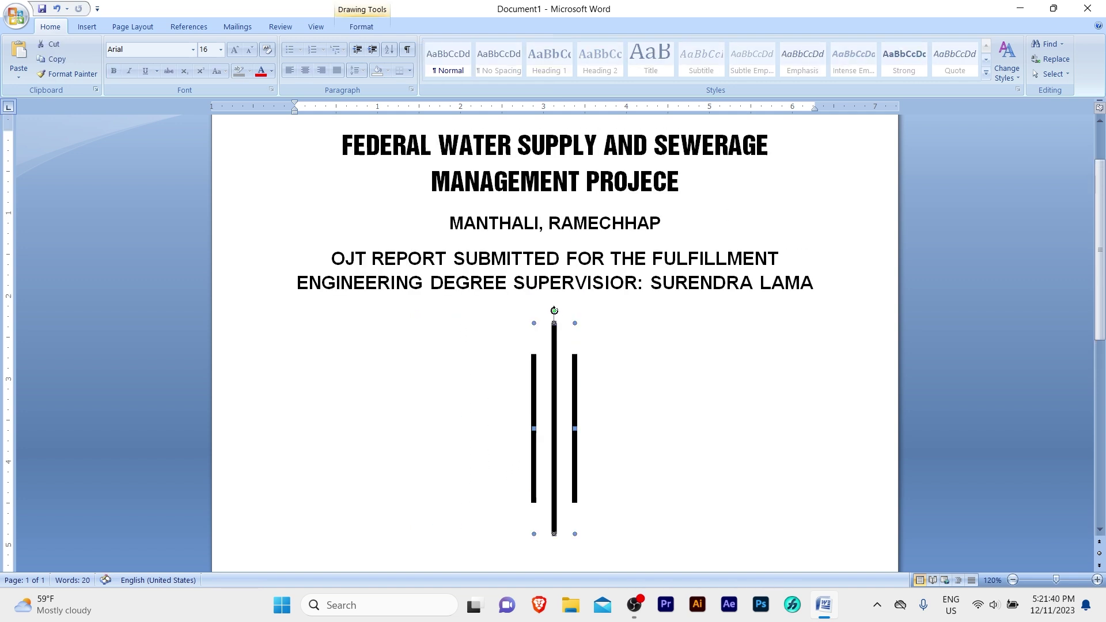
click(358, 27)
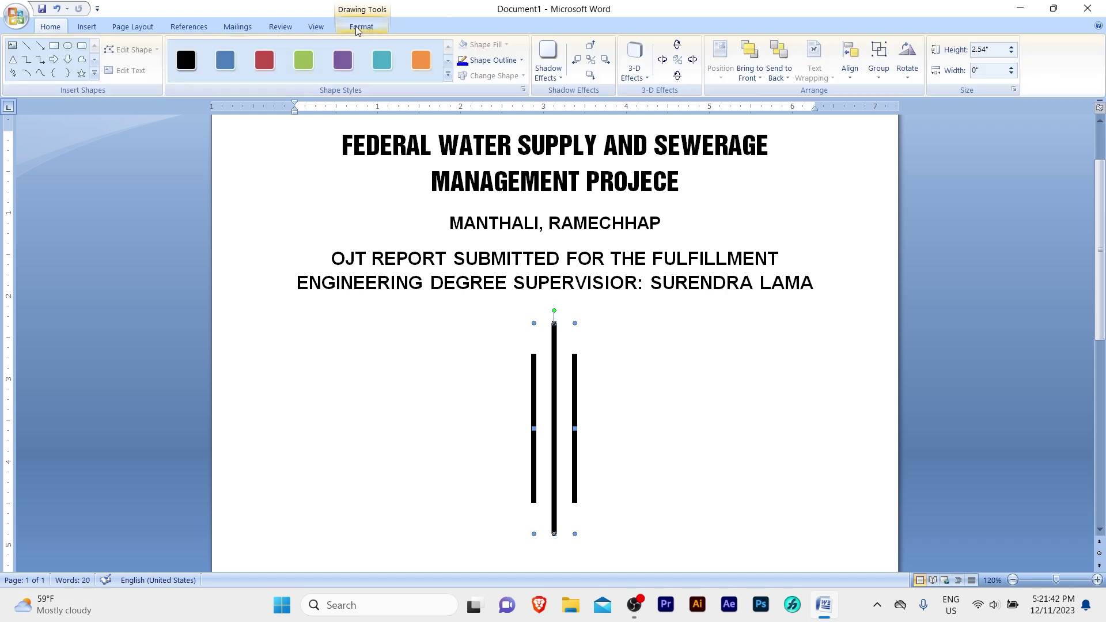
click(850, 58)
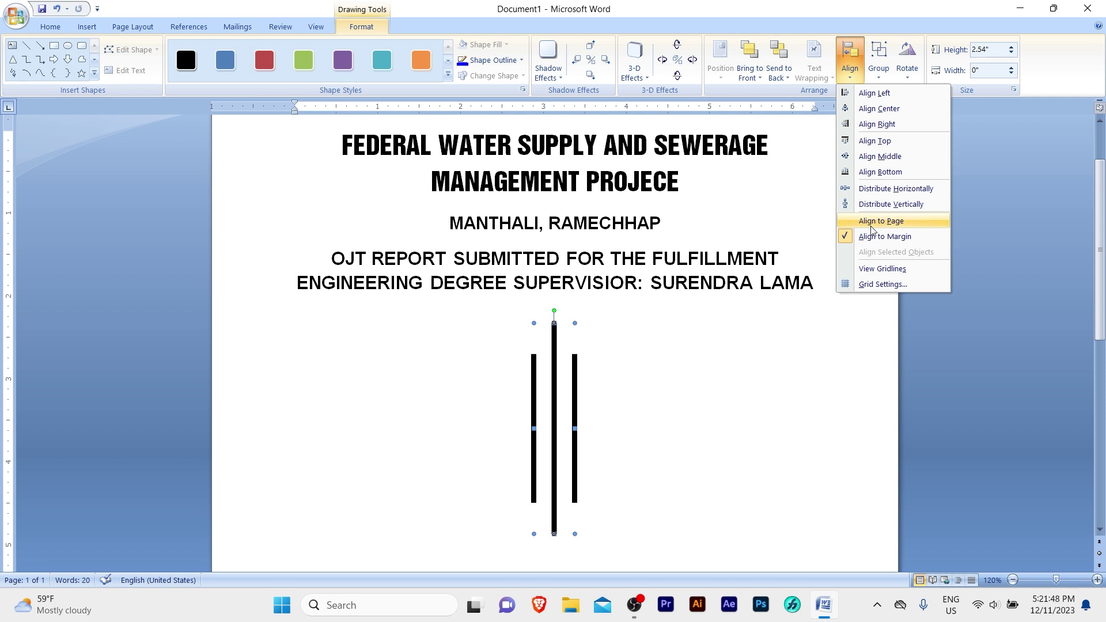
click(872, 225)
click(849, 79)
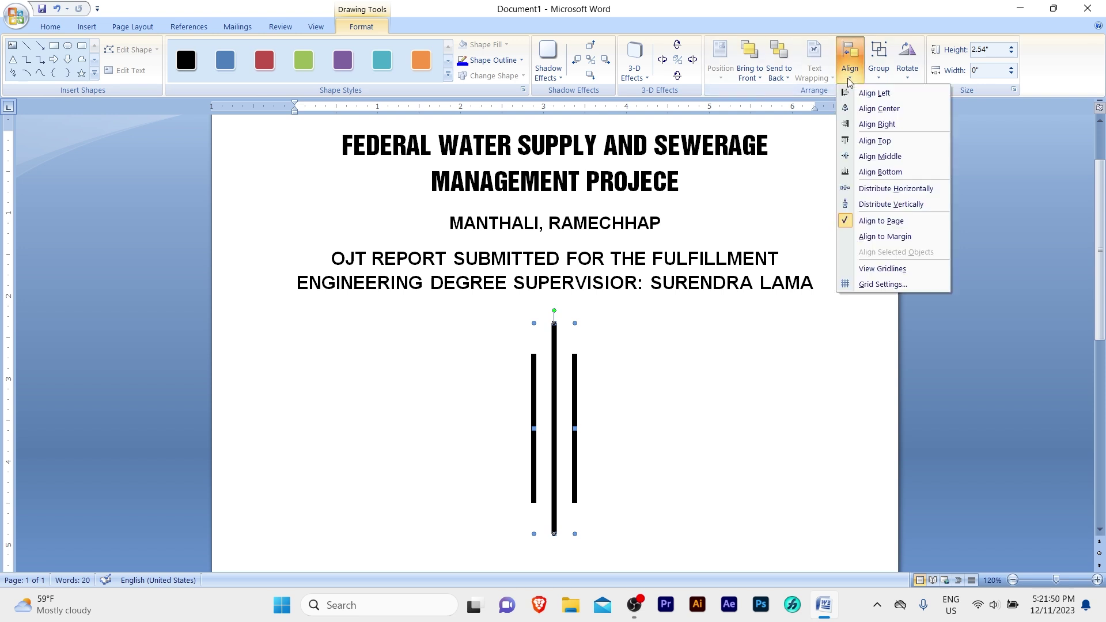
click(883, 112)
scroll(603, 327, up, 3)
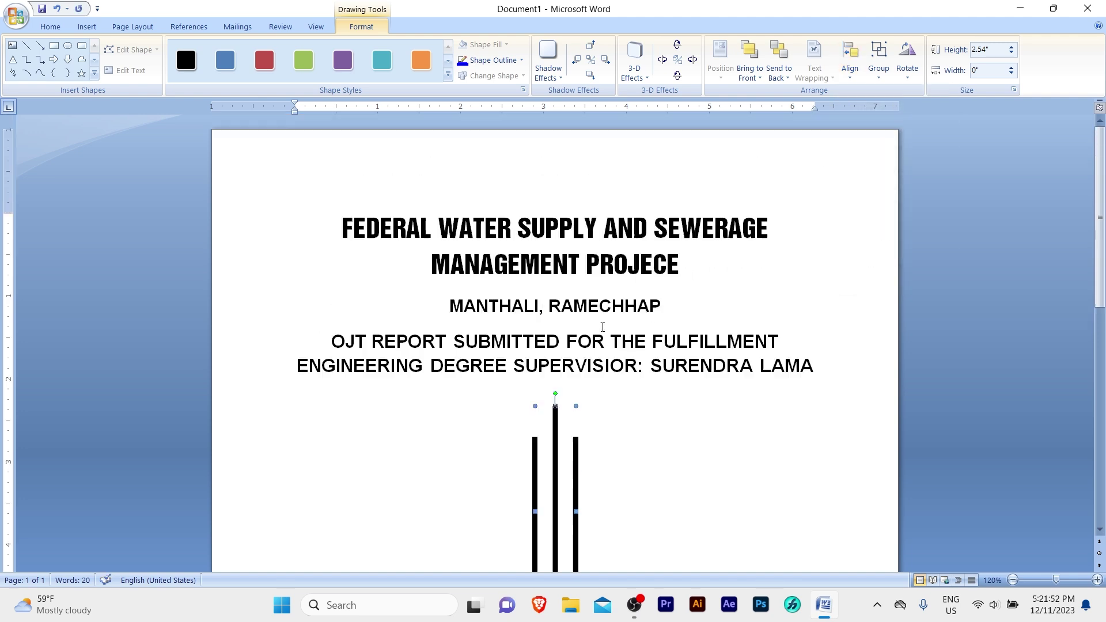
scroll(605, 242, down, 5)
scroll(605, 276, down, 4)
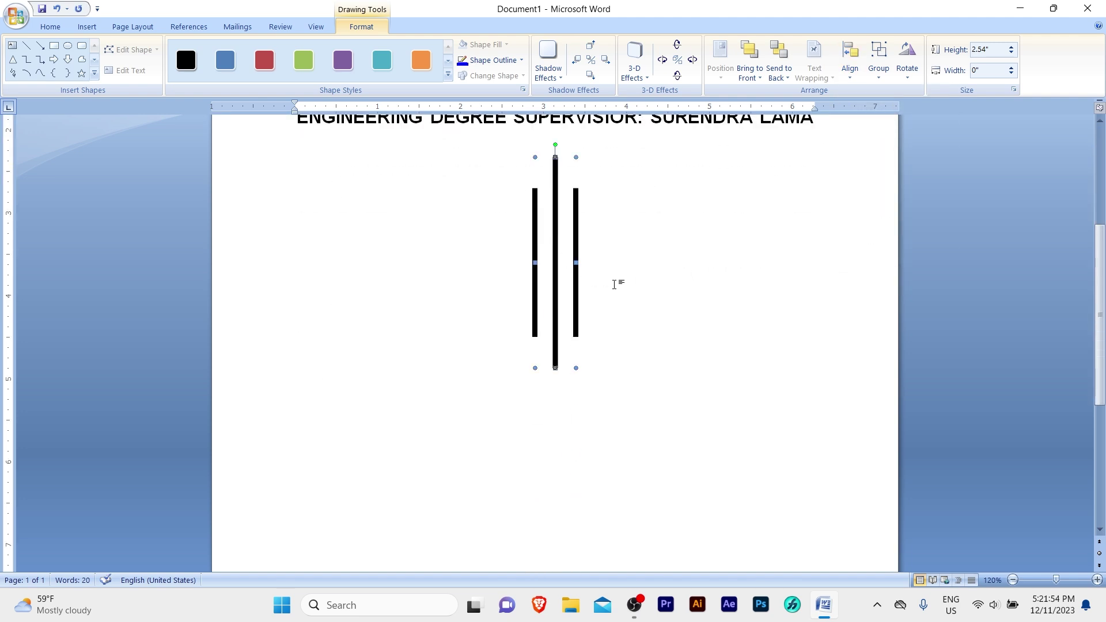
Move the ornament up until it sits right below the OJT REPORT paragraph.
click(615, 316)
scroll(615, 315, up, 3)
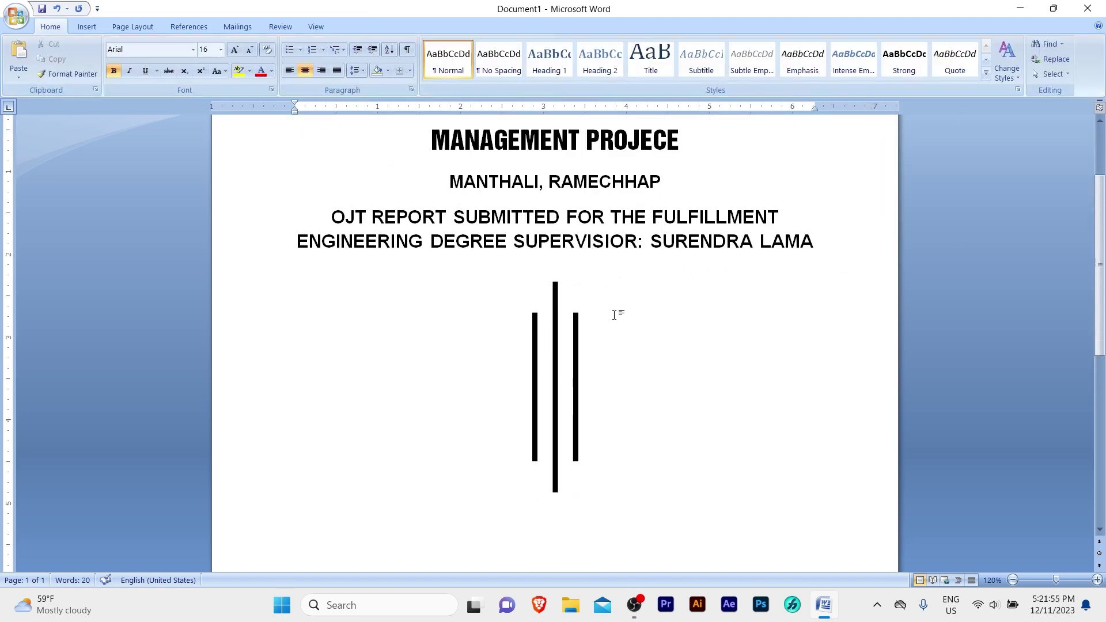
click(555, 317)
key(Up)
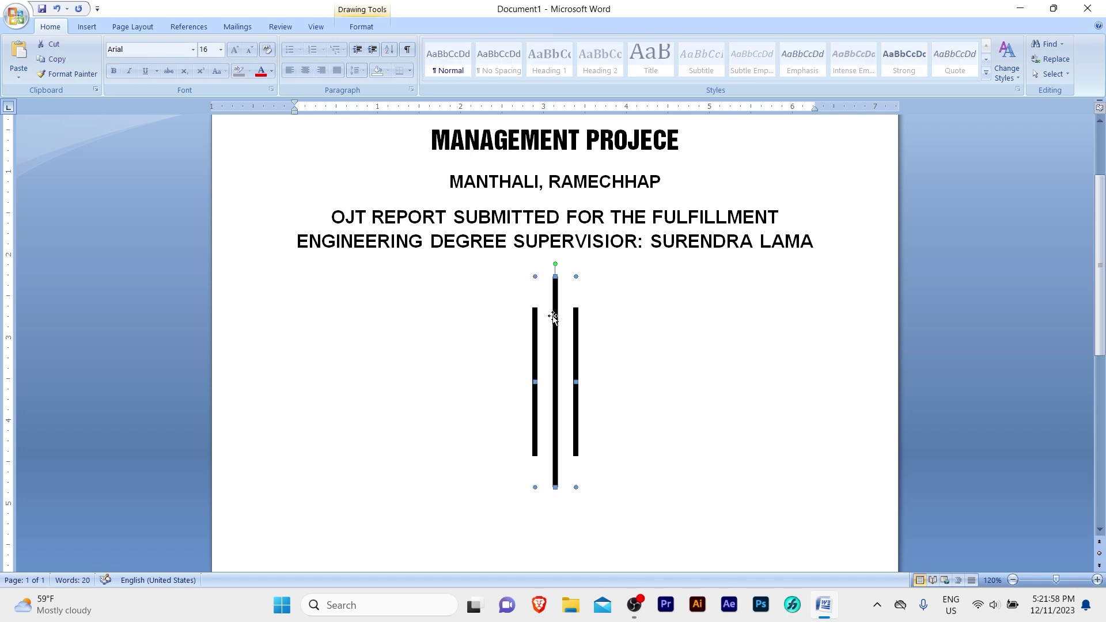
key(Up)
click(614, 281)
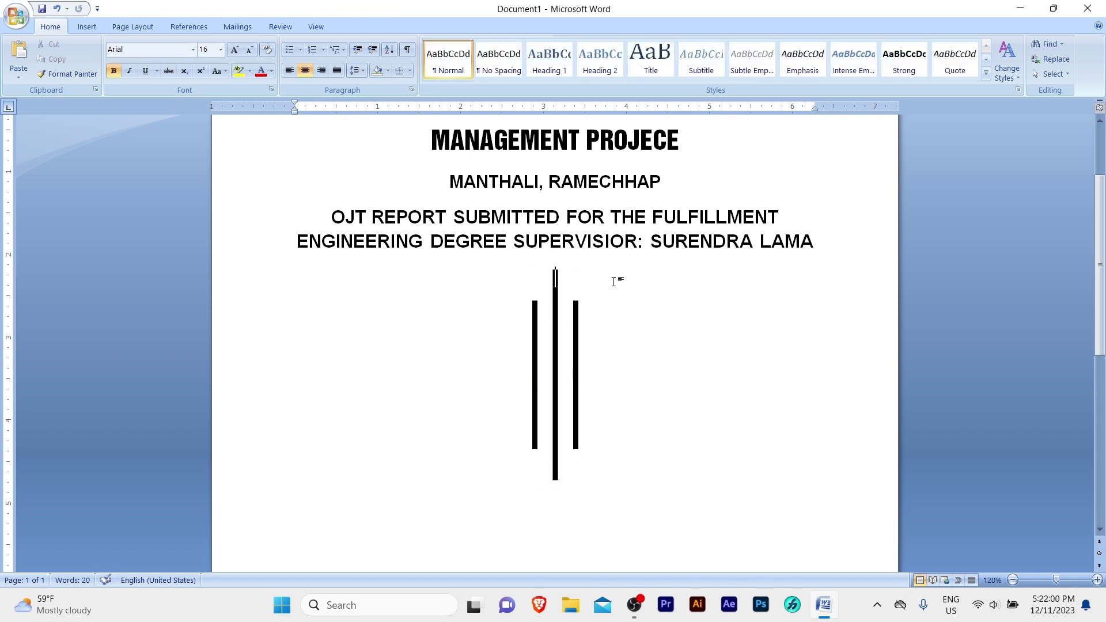
key(Return)
key(Return)
key(Return)
key(Return)
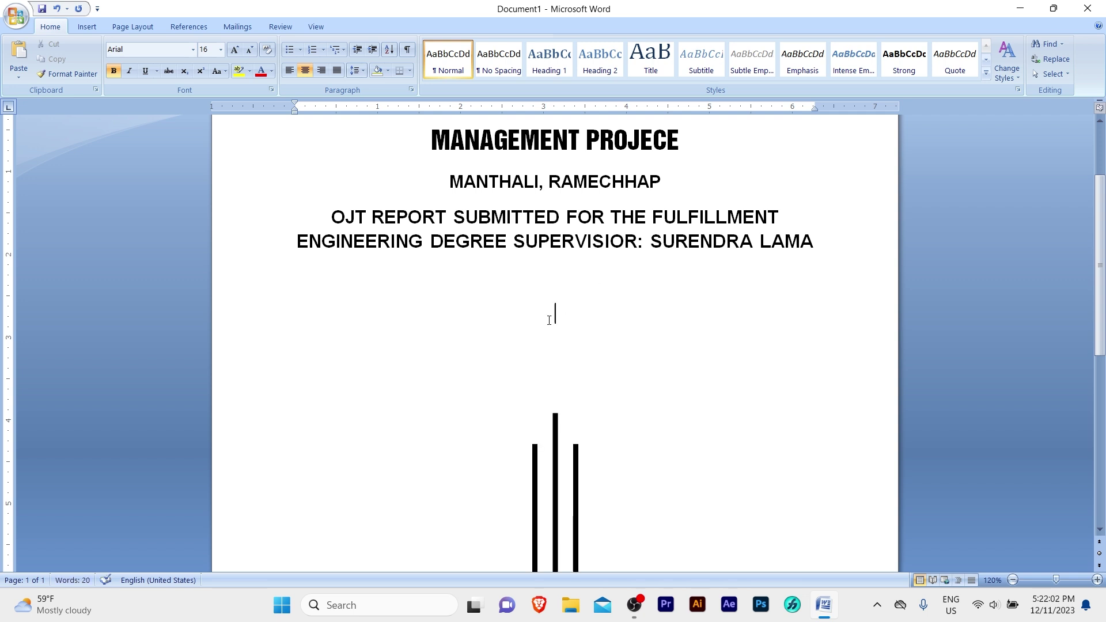
click(556, 481)
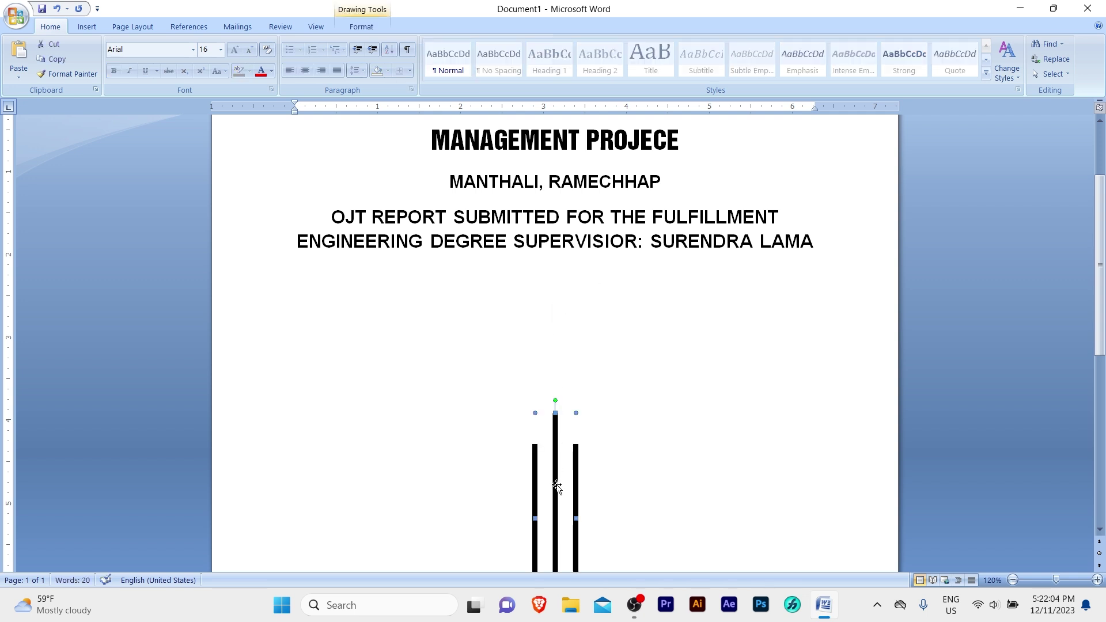
scroll(557, 422, down, 4)
scroll(566, 402, up, 2)
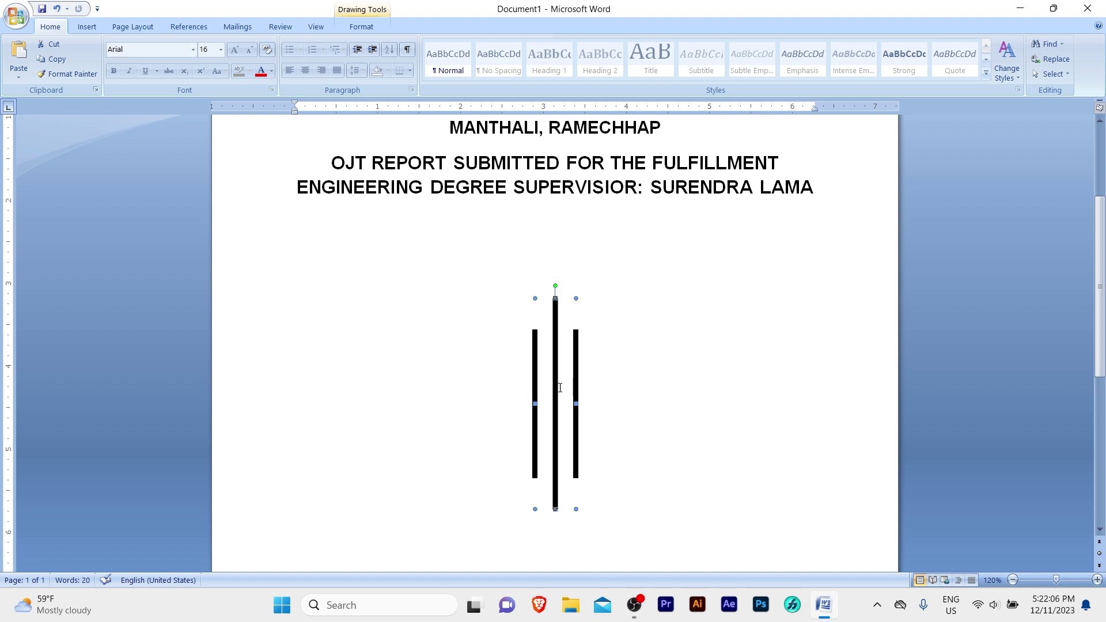
drag(559, 388, 560, 298)
click(595, 296)
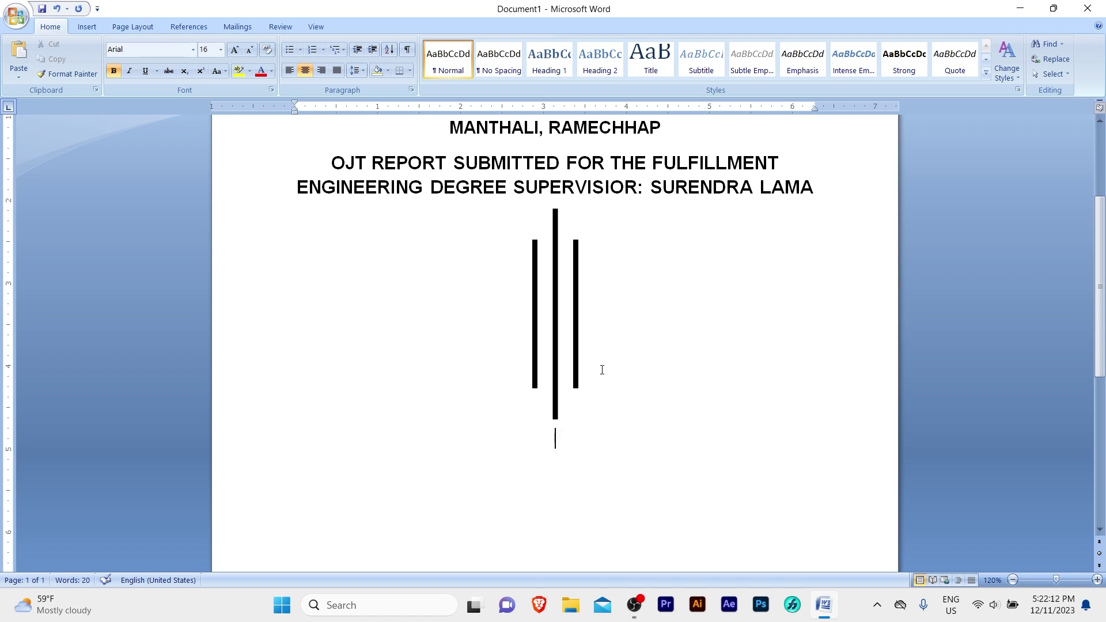
scroll(602, 369, down, 1)
scroll(604, 366, down, 1)
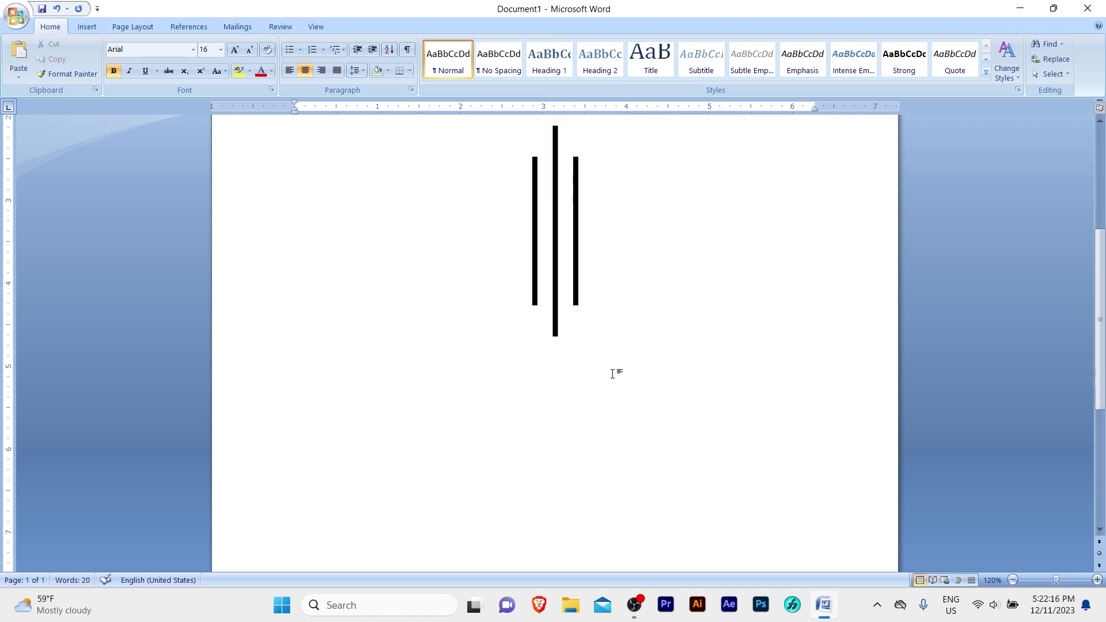
text(SU)
text(BMITTED TO:)
key(Return)
text(DEPARTMENT OF CIVIL, ENGIN)
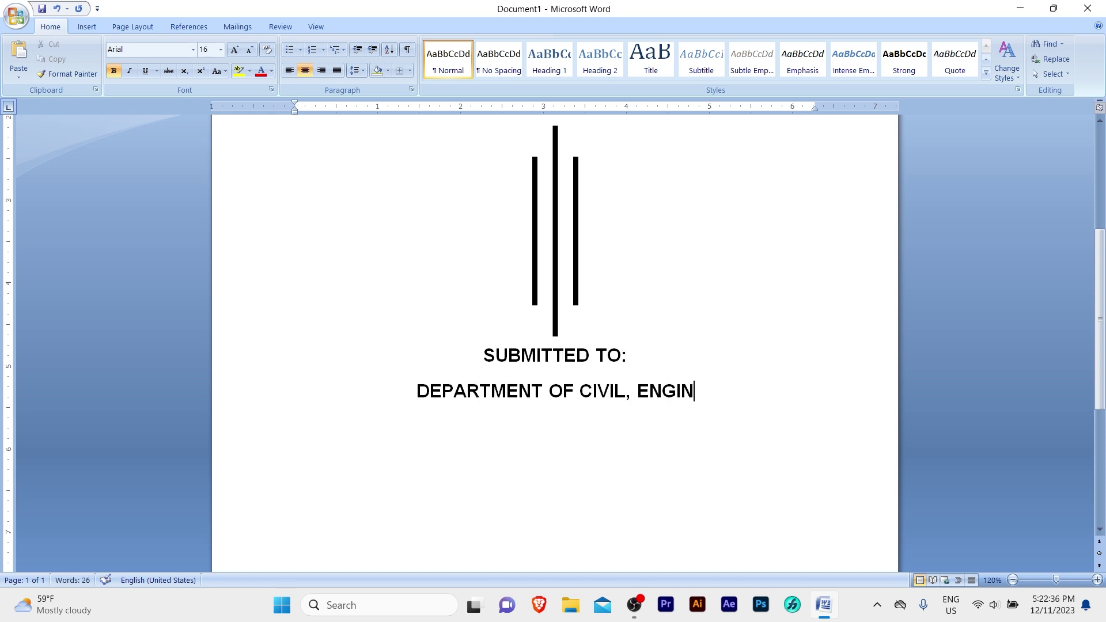
text(EERING)
key(Return)
text(NATIONAL EXAMINATION BOARD)
key(Return)
text(SANO)
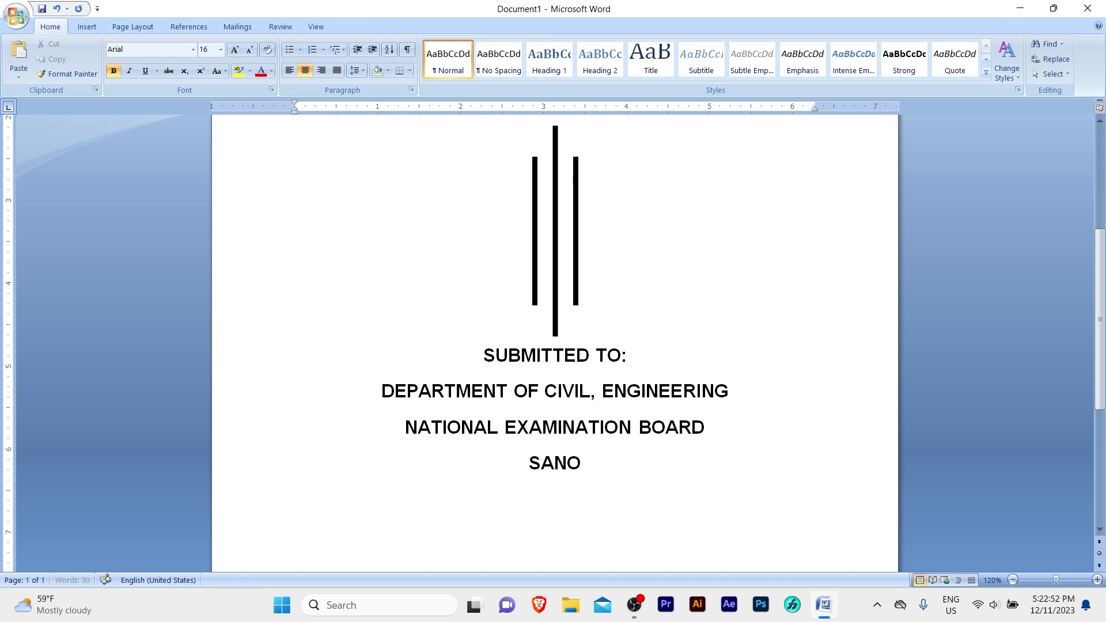
text(THIMI, BHAKTAPUR)
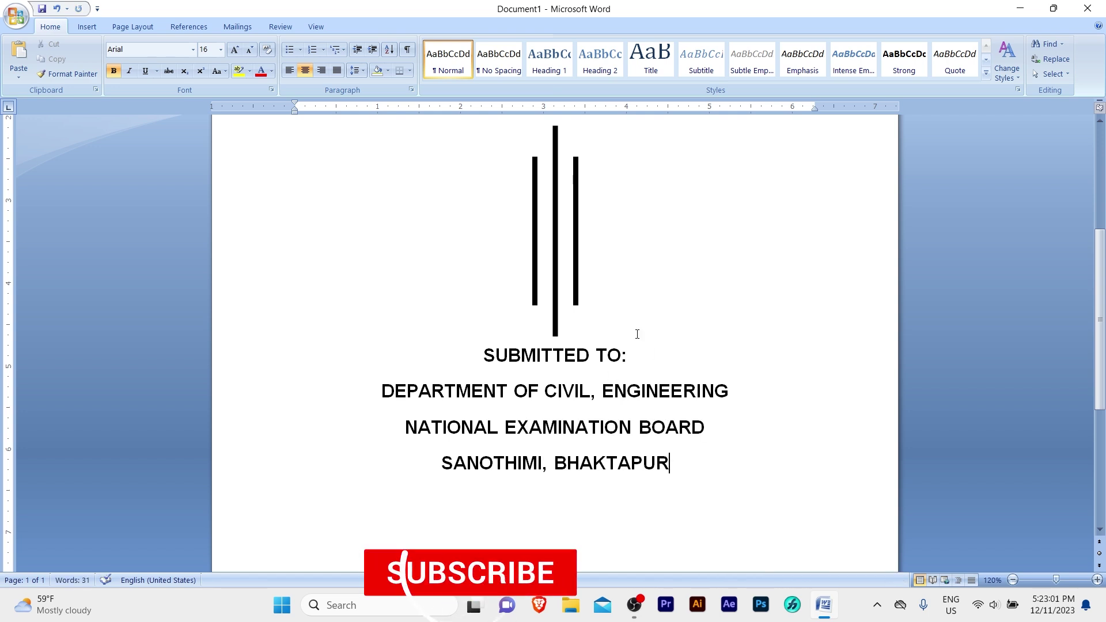
scroll(637, 333, up, 3)
scroll(634, 344, up, 3)
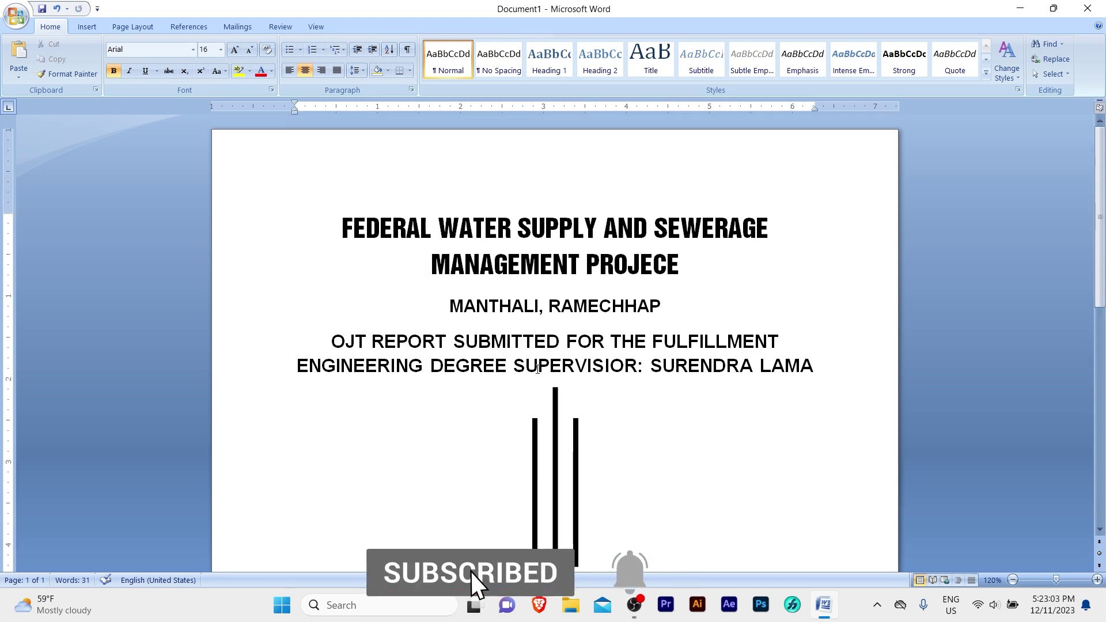
scroll(634, 345, down, 8)
drag(484, 285, 693, 392)
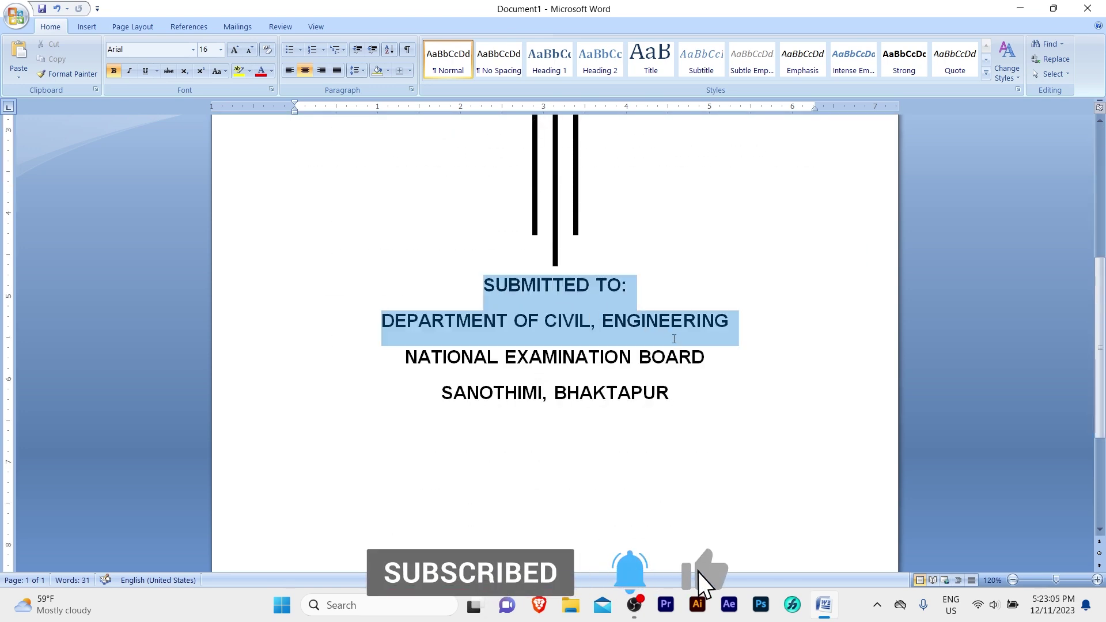
click(673, 389)
scroll(673, 390, up, 5)
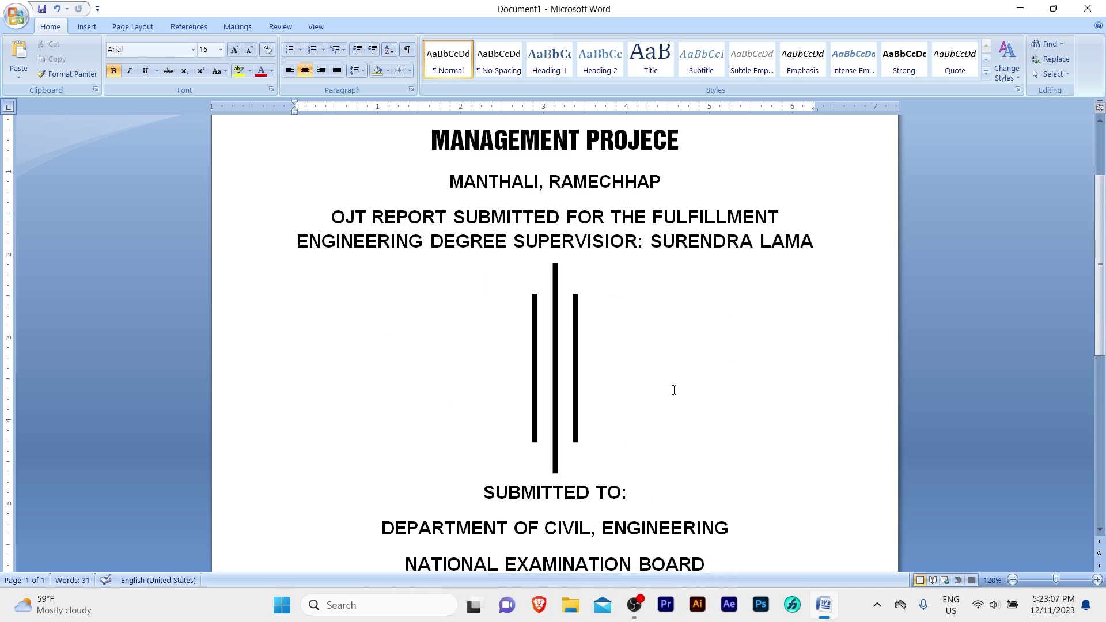
scroll(674, 390, up, 3)
mouse_move(340, 227)
mouse_down()
mouse_move(657, 294)
mouse_move(761, 367)
mouse_move(816, 367)
mouse_up()
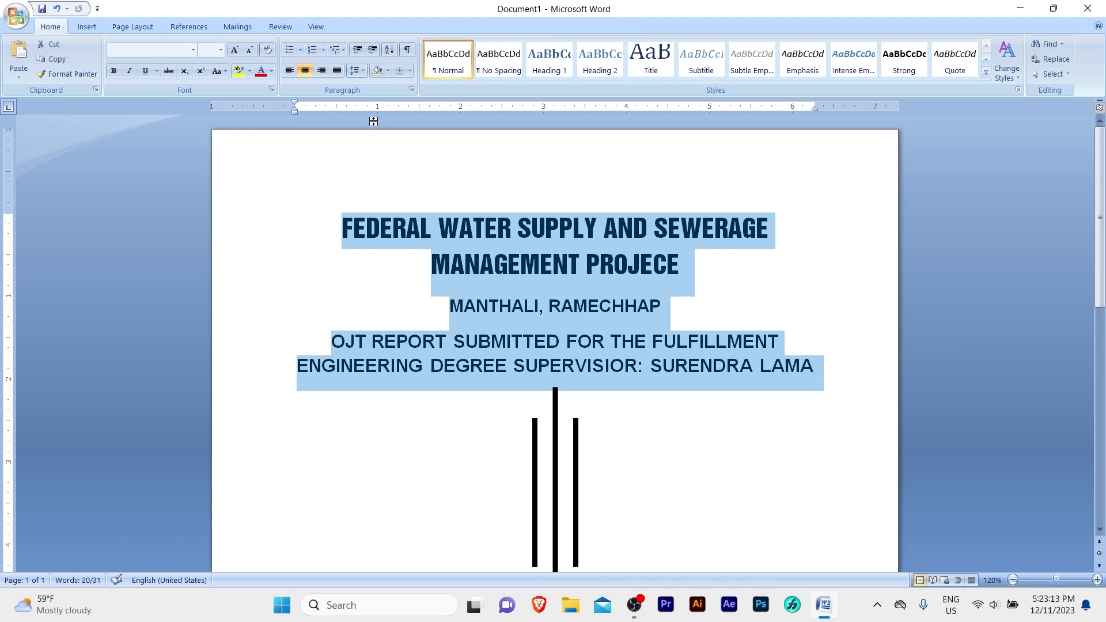
Remove the space after the title and heading paragraphs and set their line spacing to 1.0.
click(359, 71)
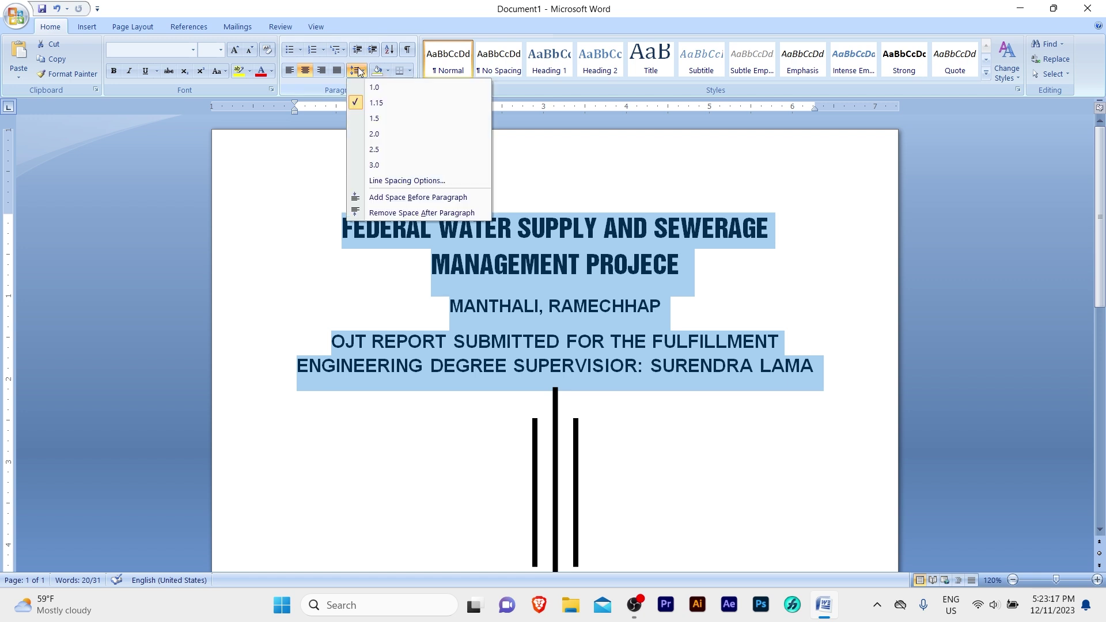
click(394, 213)
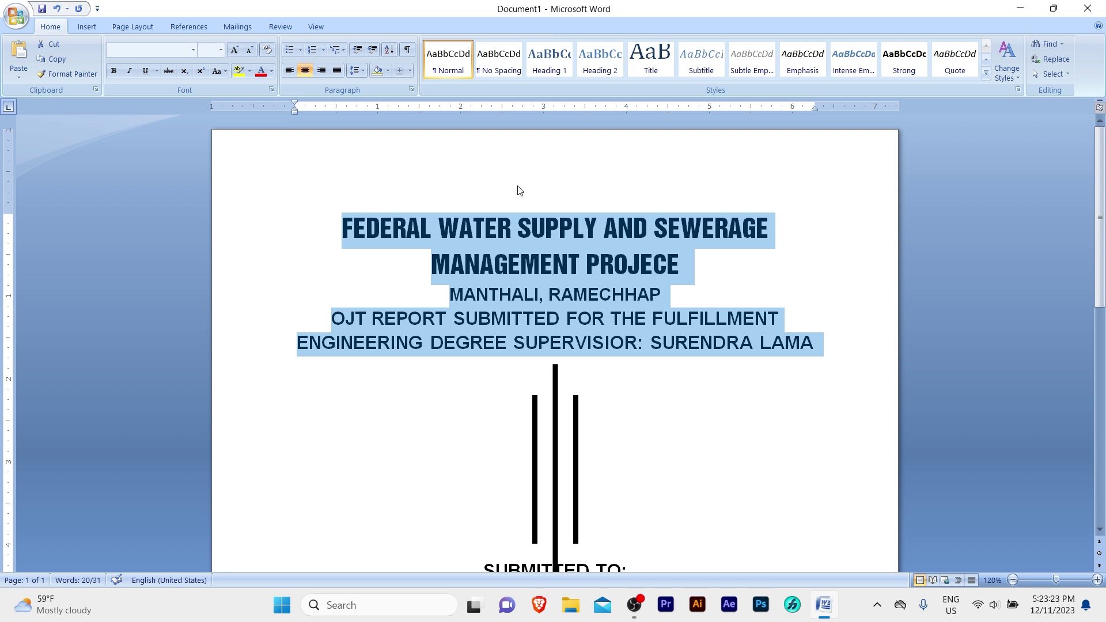
click(361, 74)
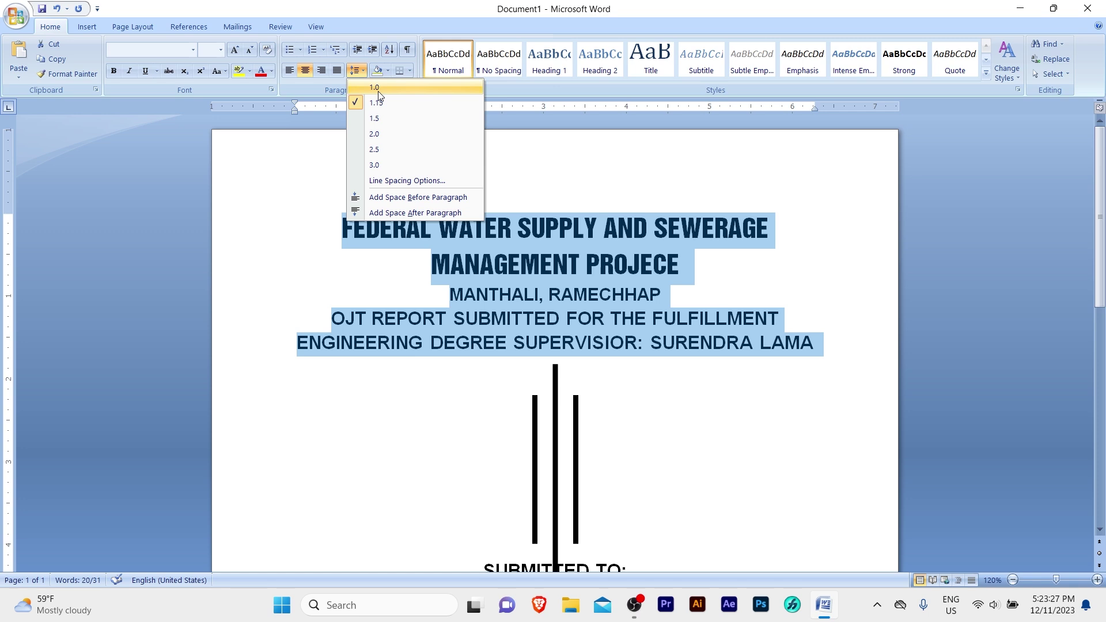
click(378, 91)
click(551, 324)
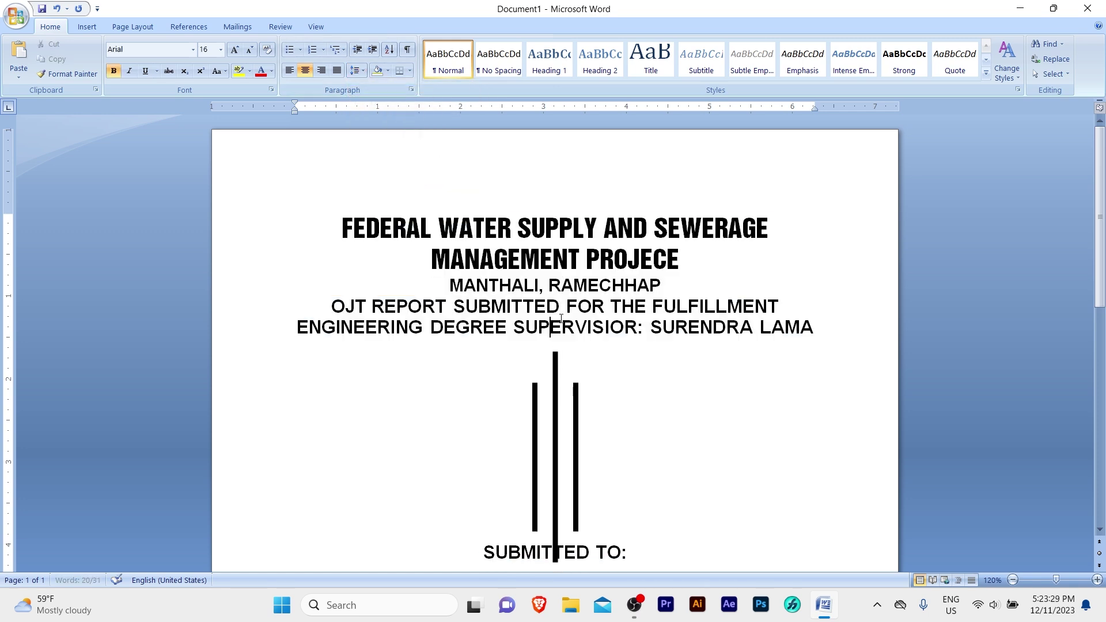
scroll(598, 287, down, 2)
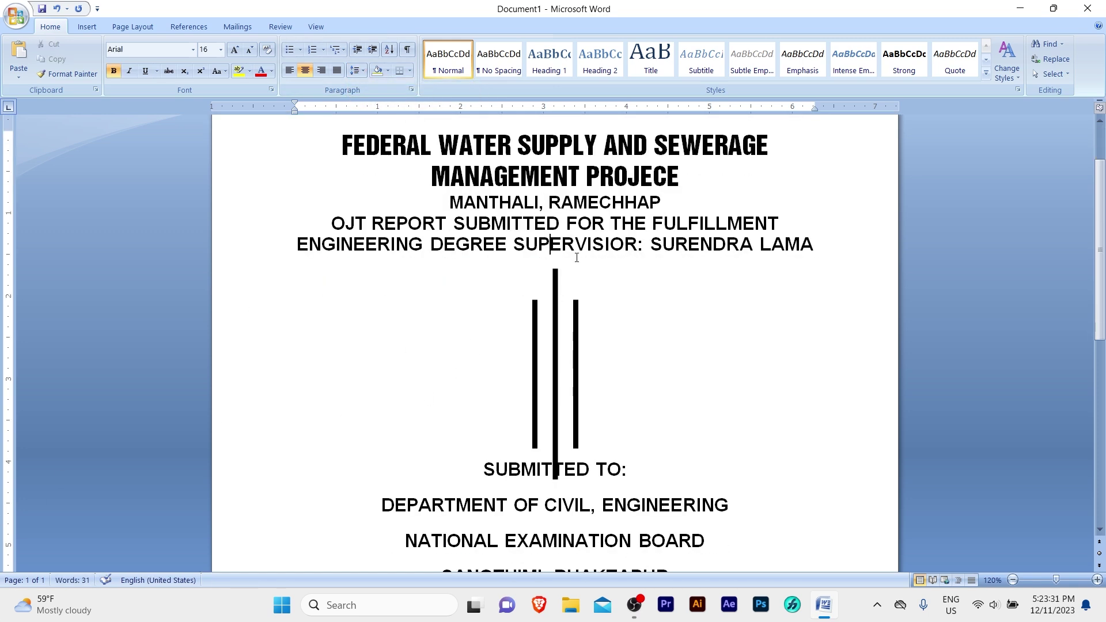
Give the four SUBMITTED TO lines 1.0 line spacing with no space after paragraphs.
scroll(600, 268, down, 2)
scroll(622, 278, down, 2)
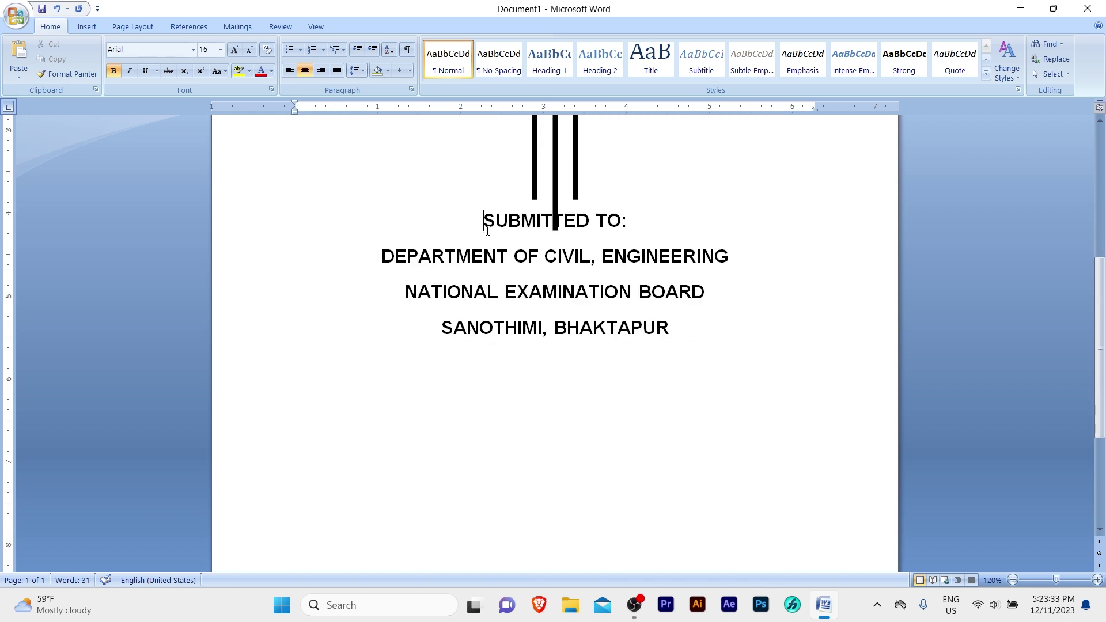
drag(483, 220, 691, 369)
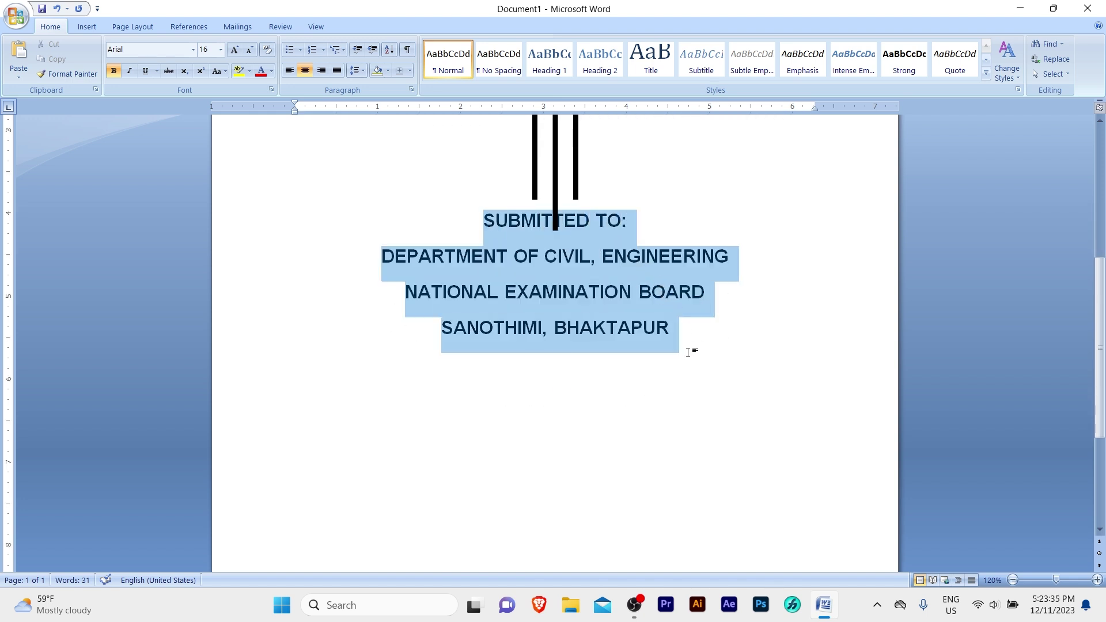
drag(691, 369, 691, 364)
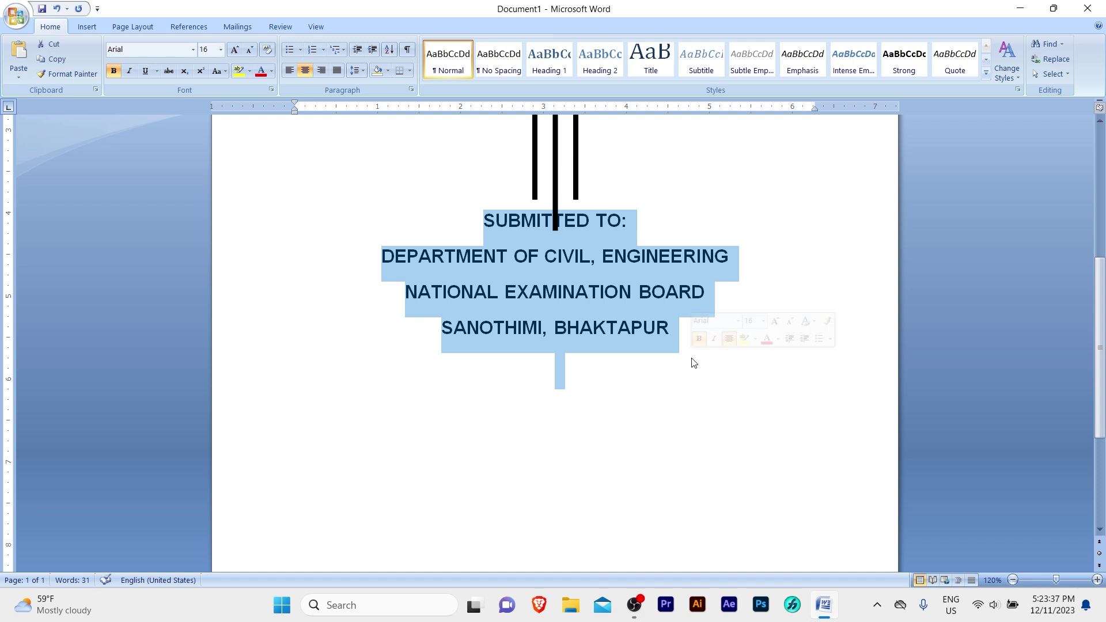
click(362, 71)
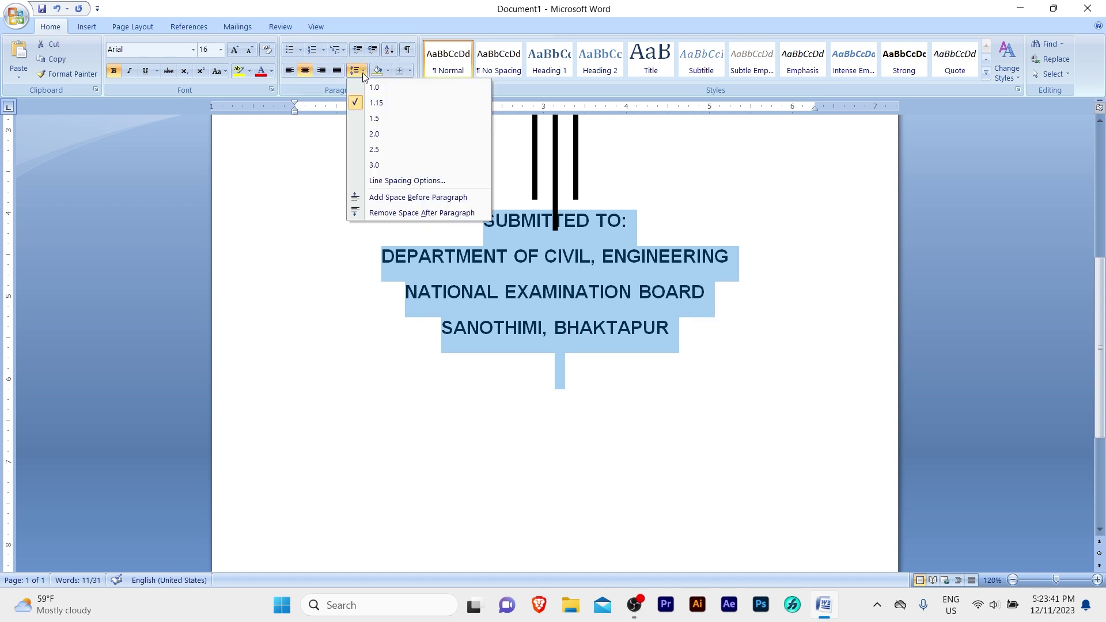
click(425, 213)
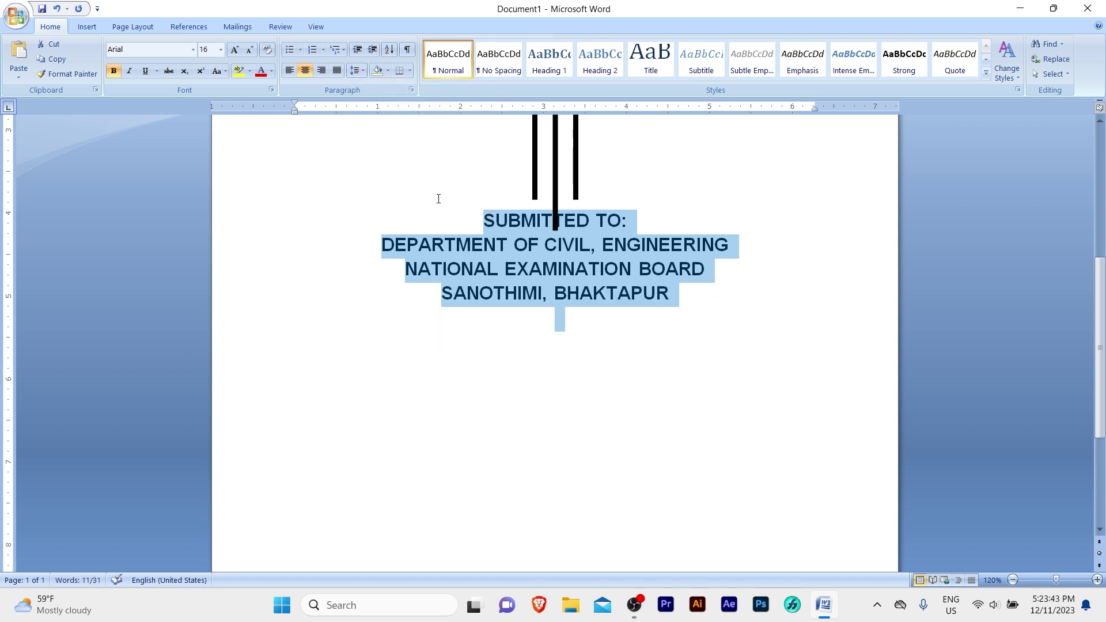
click(361, 72)
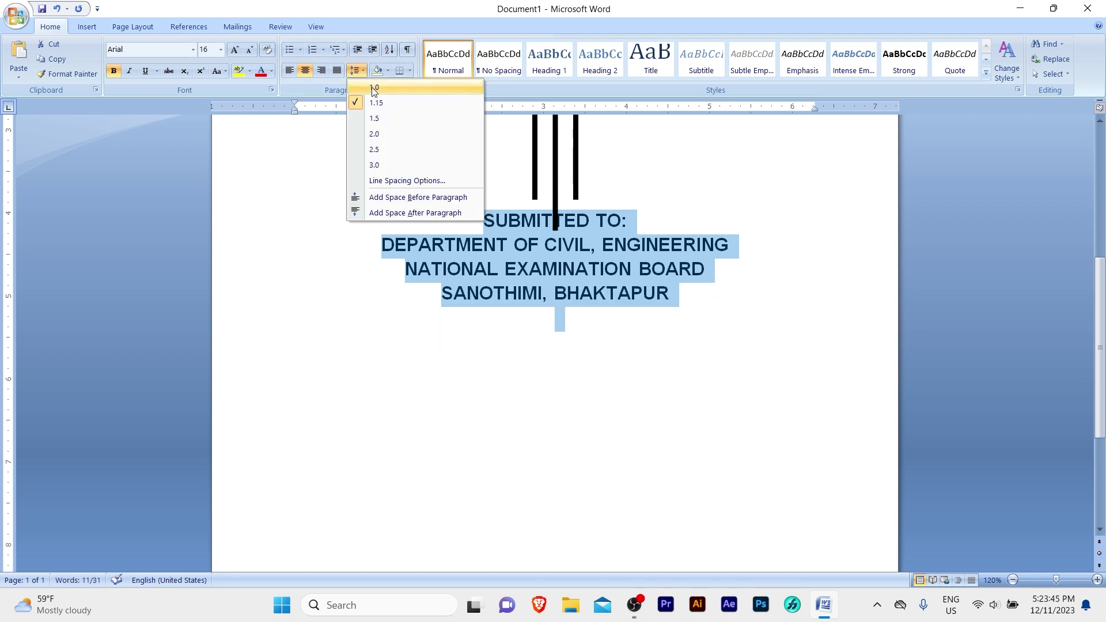
click(368, 87)
Insert two blank lines above SUBMITTED TO to push the block down.
click(488, 220)
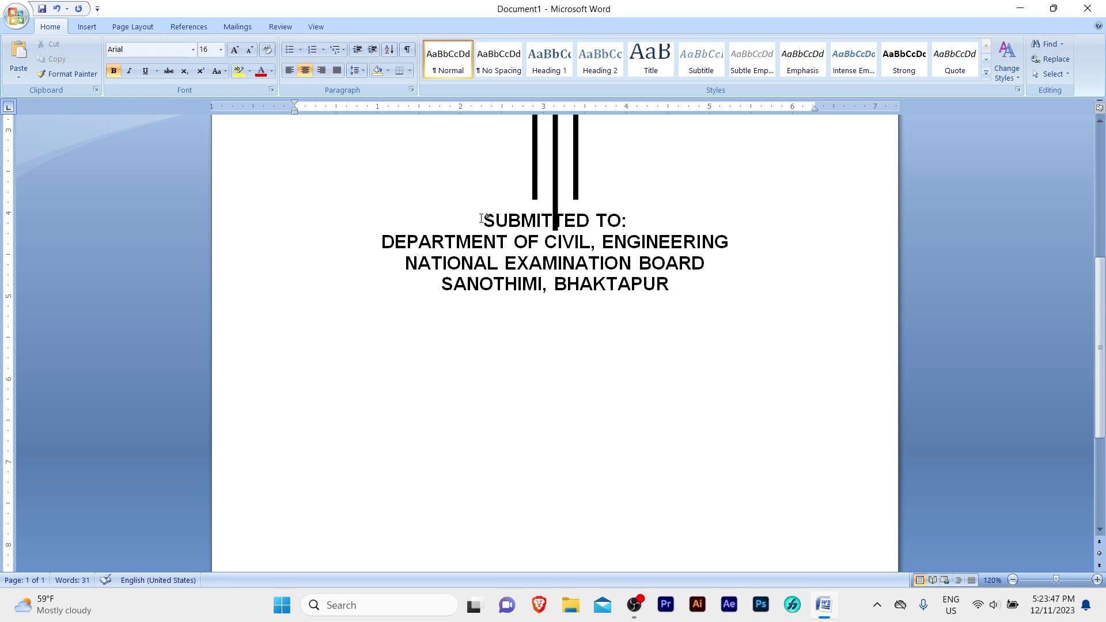
key(Return)
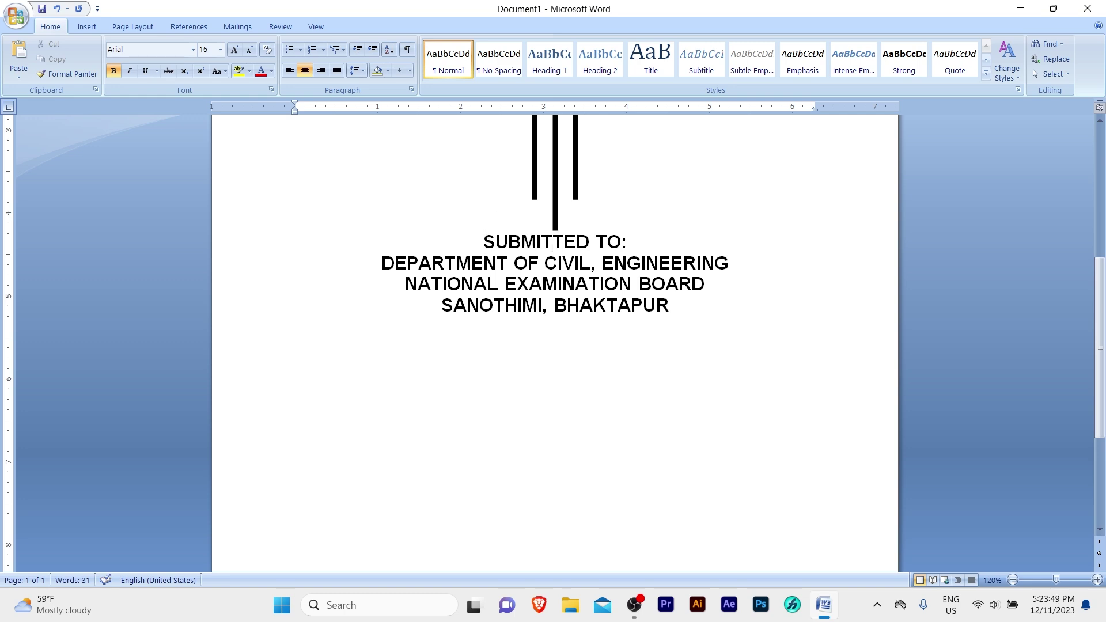
key(Return)
Select the vertical three-bar line ornament group.
scroll(590, 312, down, 3)
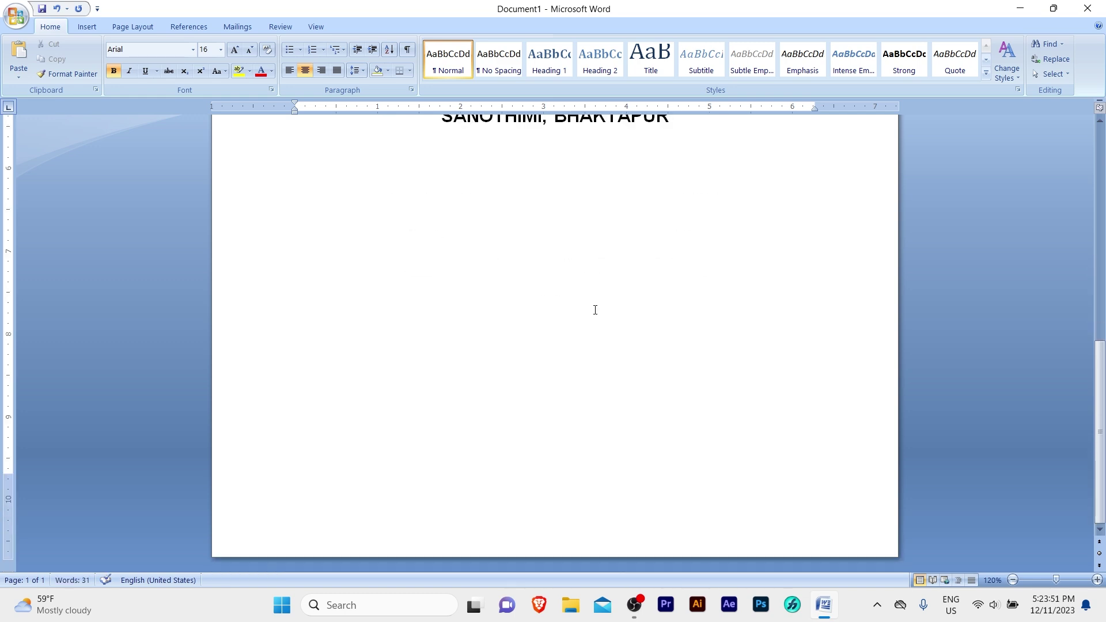
scroll(592, 311, up, 5)
scroll(594, 311, up, 3)
scroll(596, 310, down, 1)
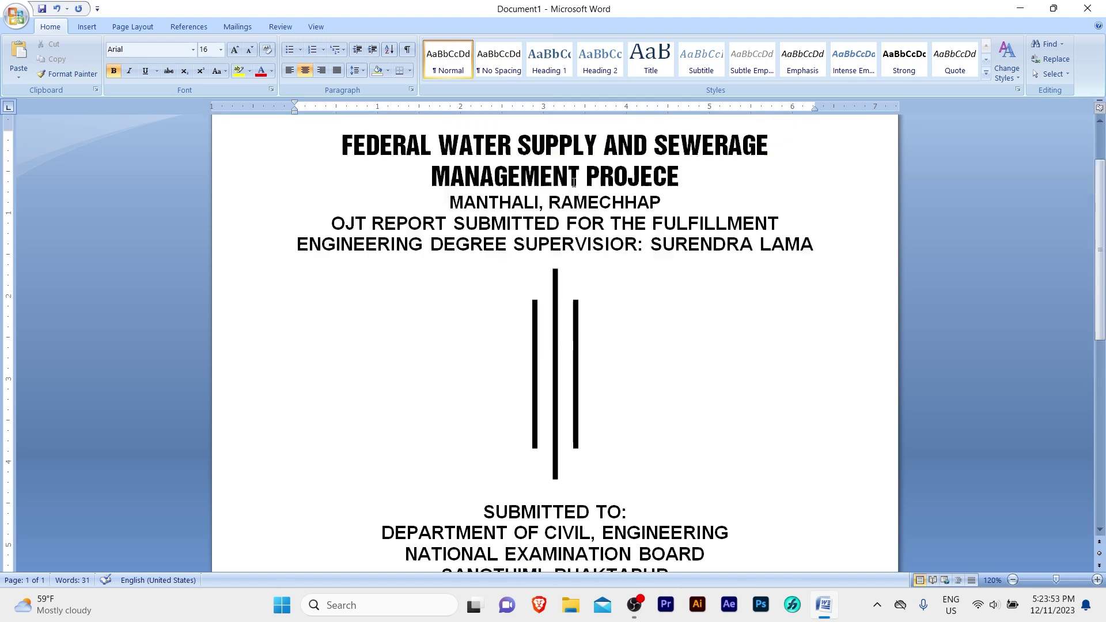
scroll(595, 310, up, 1)
click(571, 216)
scroll(573, 240, down, 4)
scroll(573, 288, down, 3)
click(573, 345)
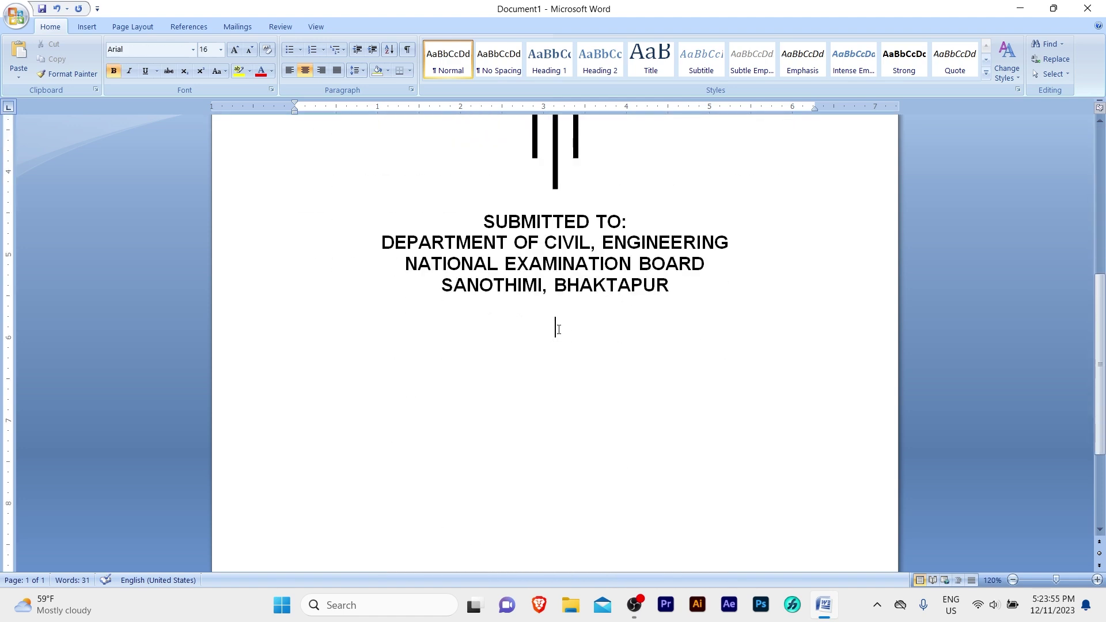
scroll(576, 323, up, 3)
click(556, 218)
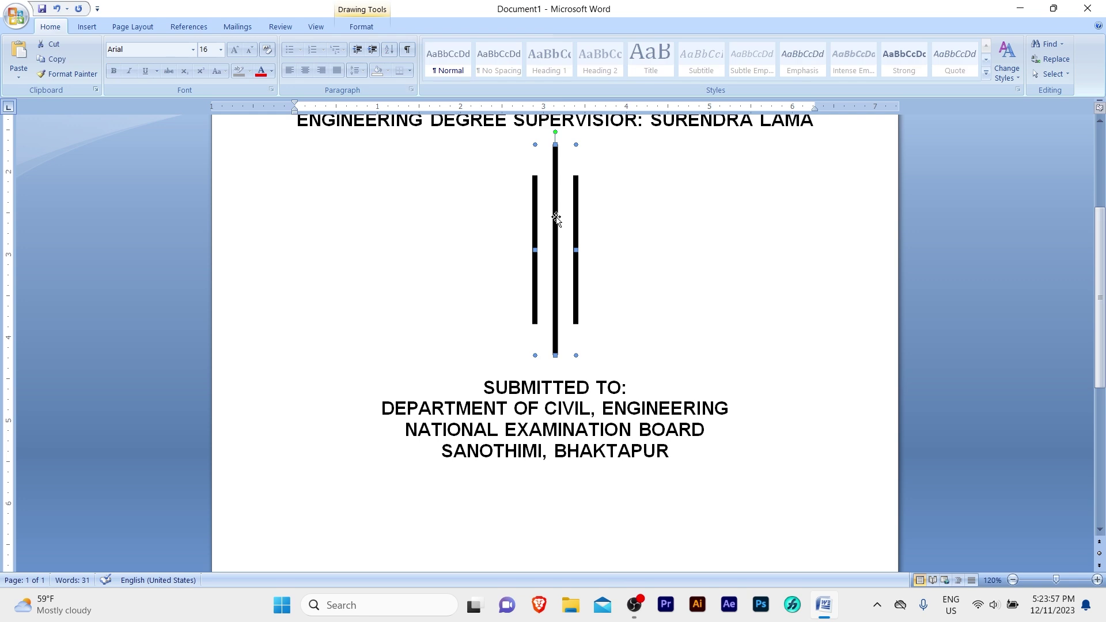
scroll(556, 218, down, 1)
scroll(556, 222, up, 2)
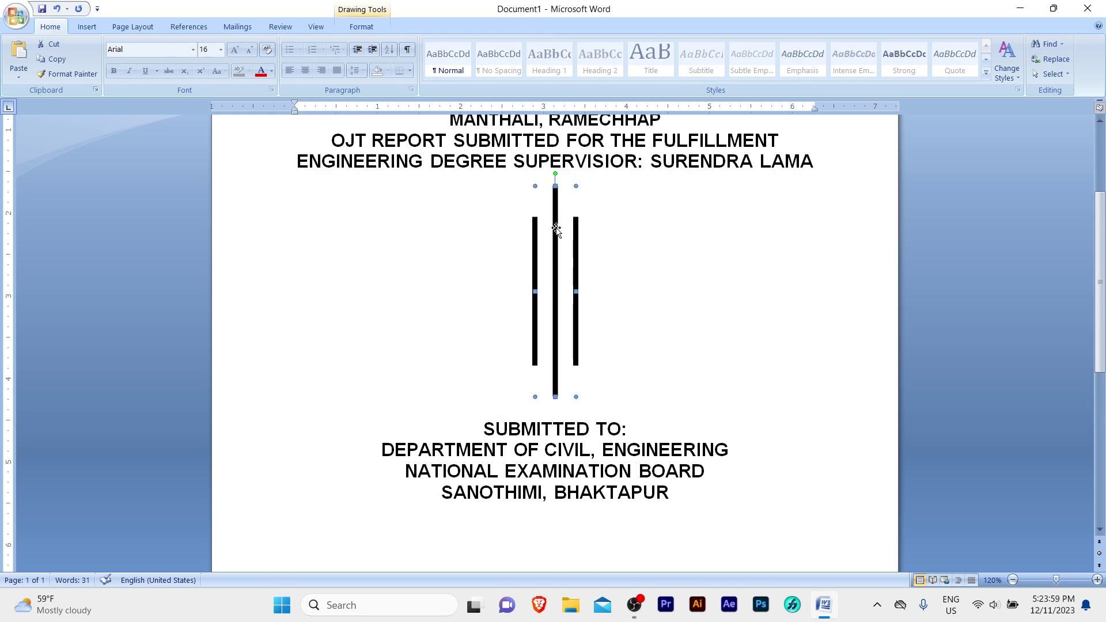
scroll(555, 227, down, 3)
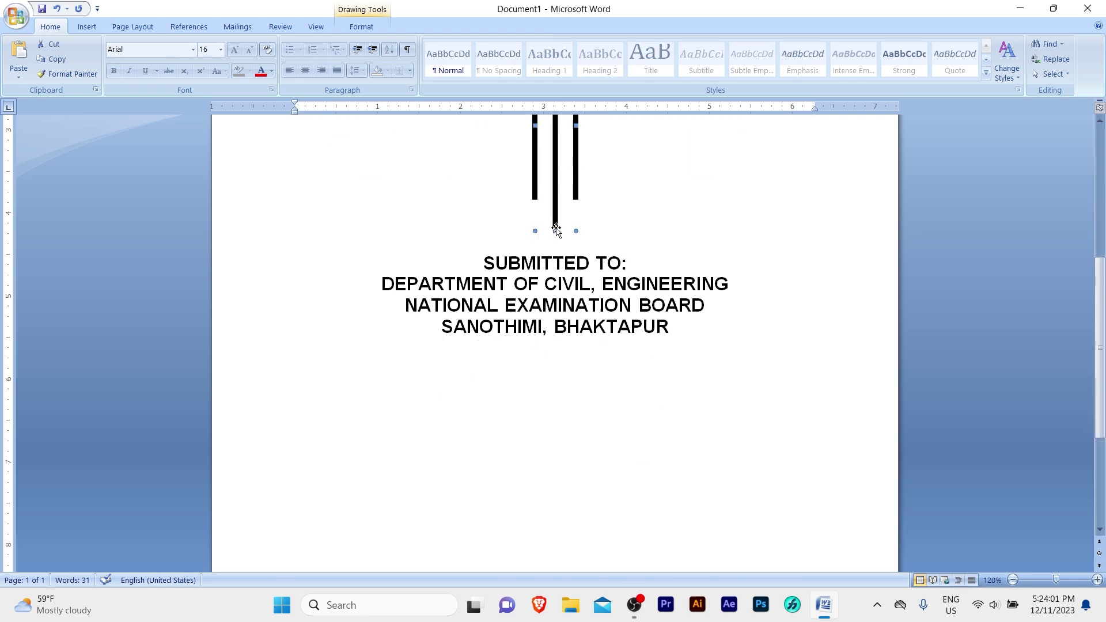
scroll(553, 242, down, 3)
click(549, 278)
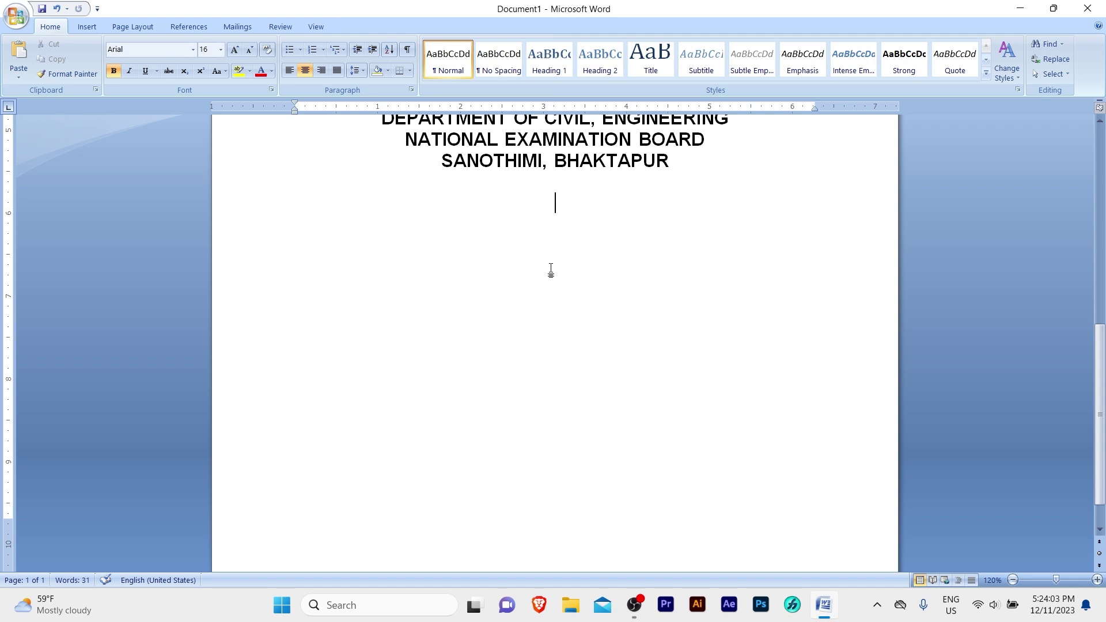
scroll(551, 271, up, 5)
click(551, 271)
scroll(577, 283, down, 1)
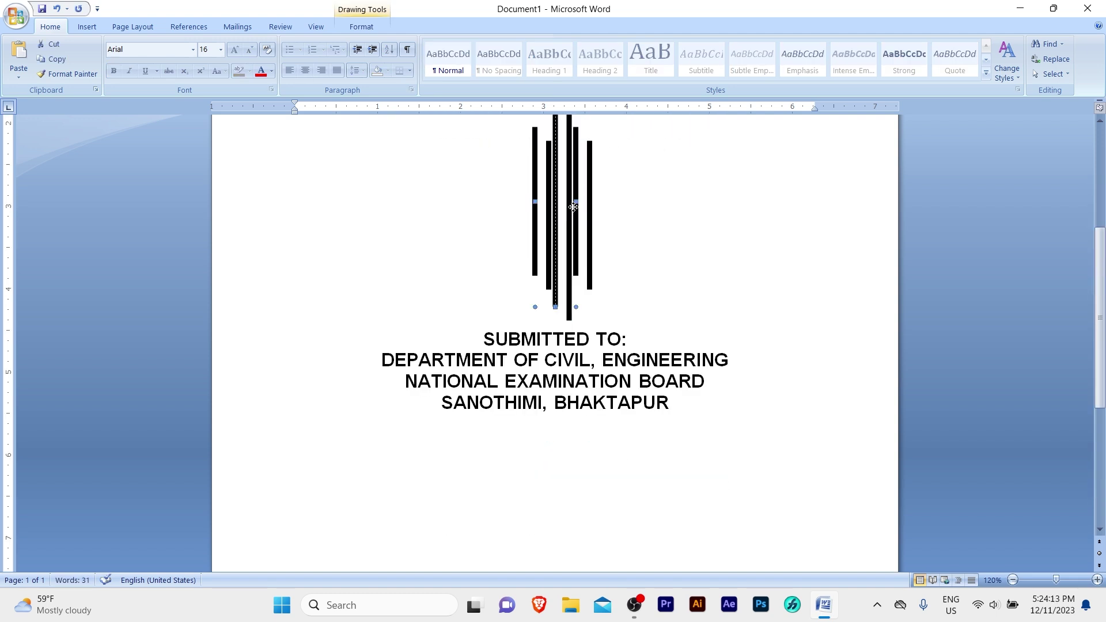
Ctrl-drag a copy of the ornament below SANOTHIMI, BHAKTAPUR and nudge it up slightly.
drag(574, 207, 540, 239)
scroll(561, 388, down, 3)
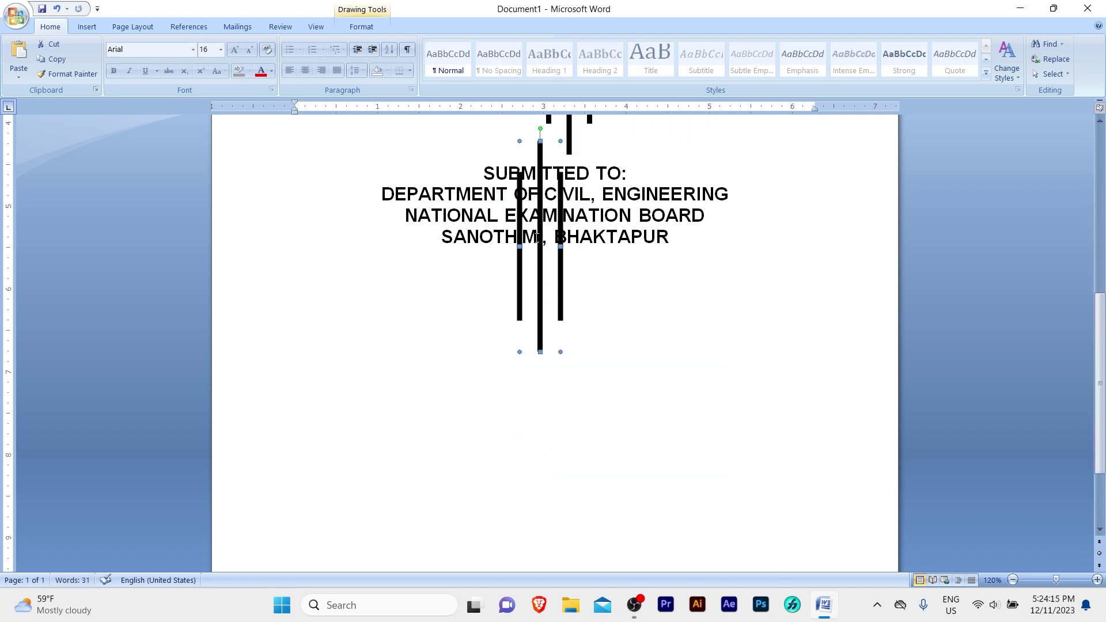
drag(541, 239, 558, 392)
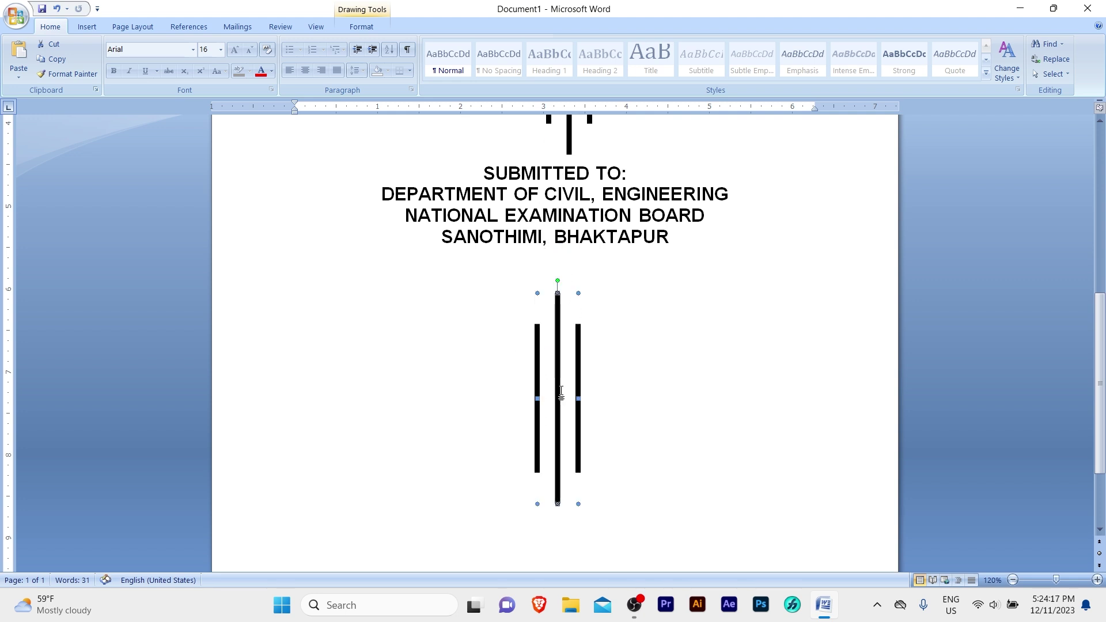
key(Up)
key(Up)
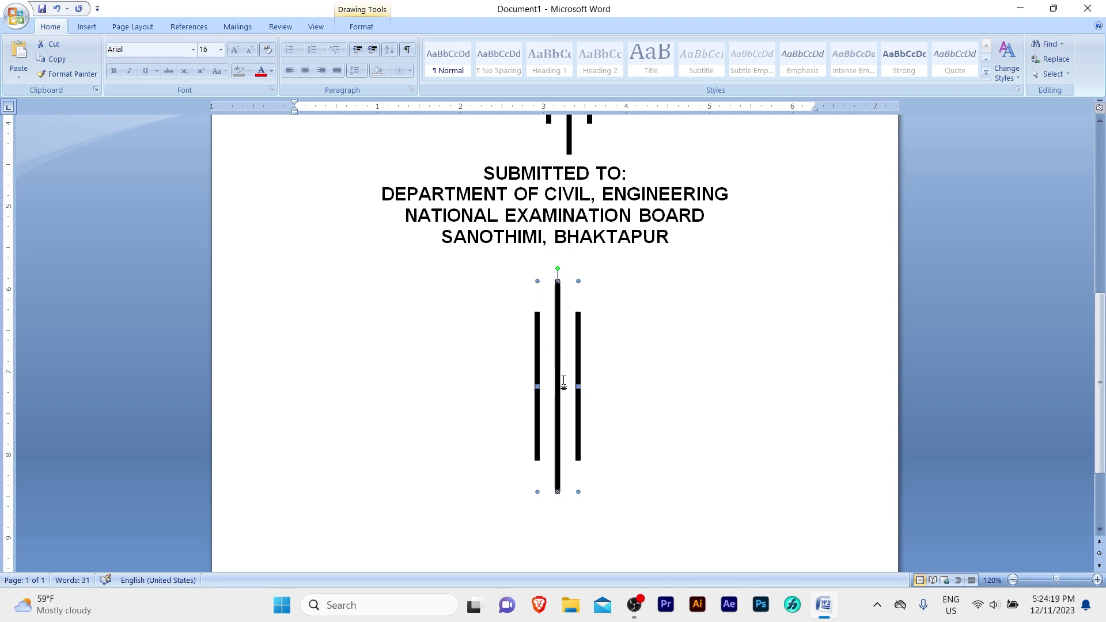
key(Up)
key(Up)
scroll(564, 383, down, 2)
scroll(564, 383, up, 4)
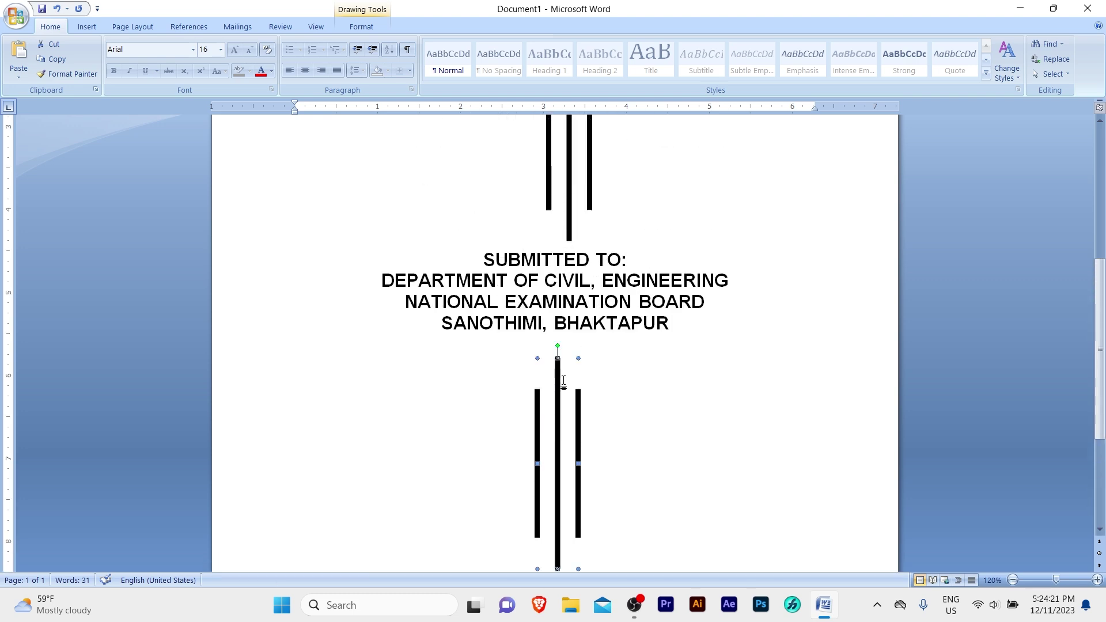
scroll(557, 398, up, 2)
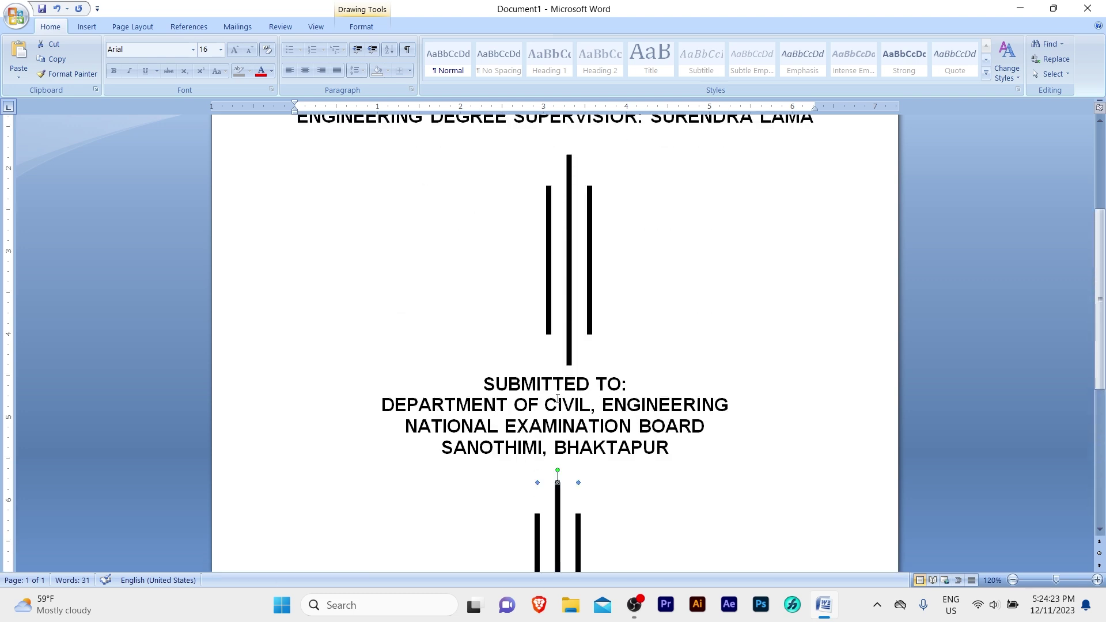
scroll(558, 398, up, 2)
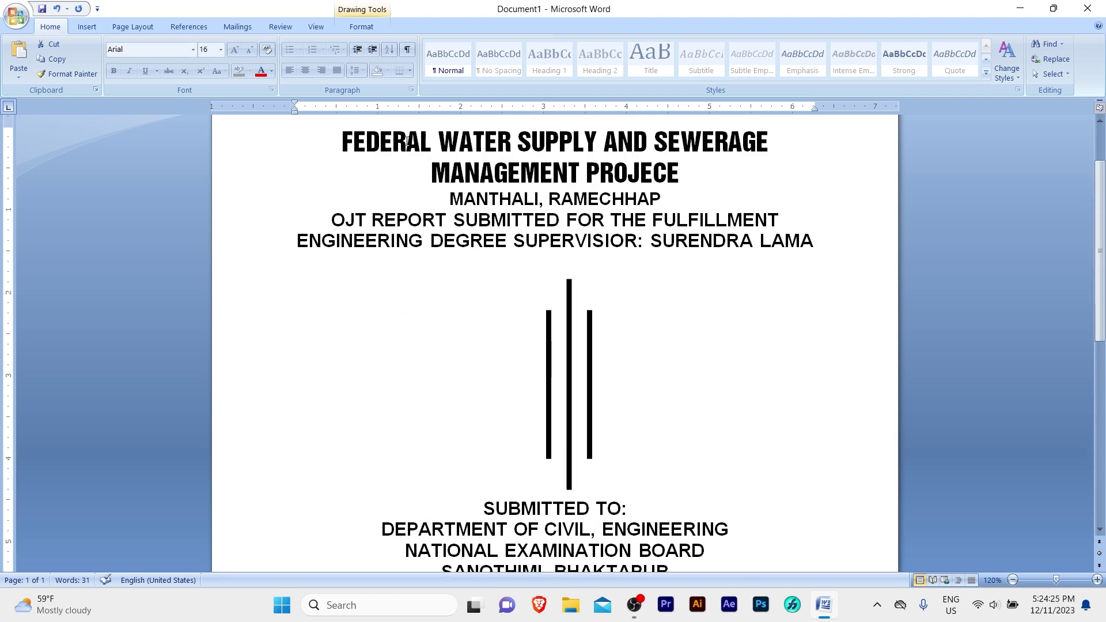
scroll(477, 277, down, 5)
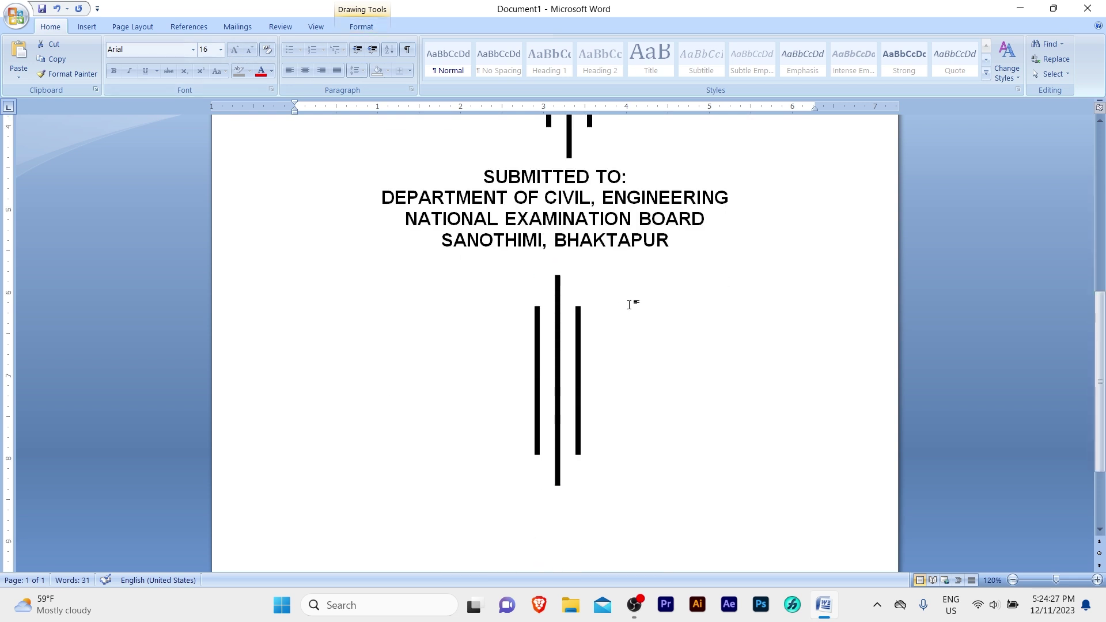
Centre the lower three-line ornament horizontally with Align Center.
click(559, 307)
click(362, 27)
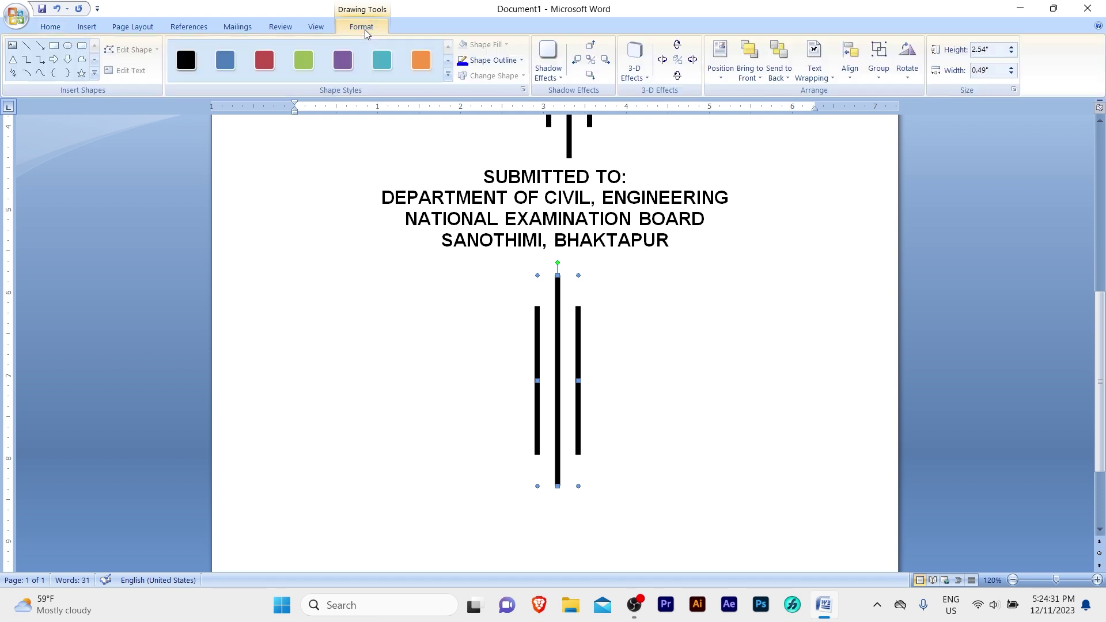
click(850, 75)
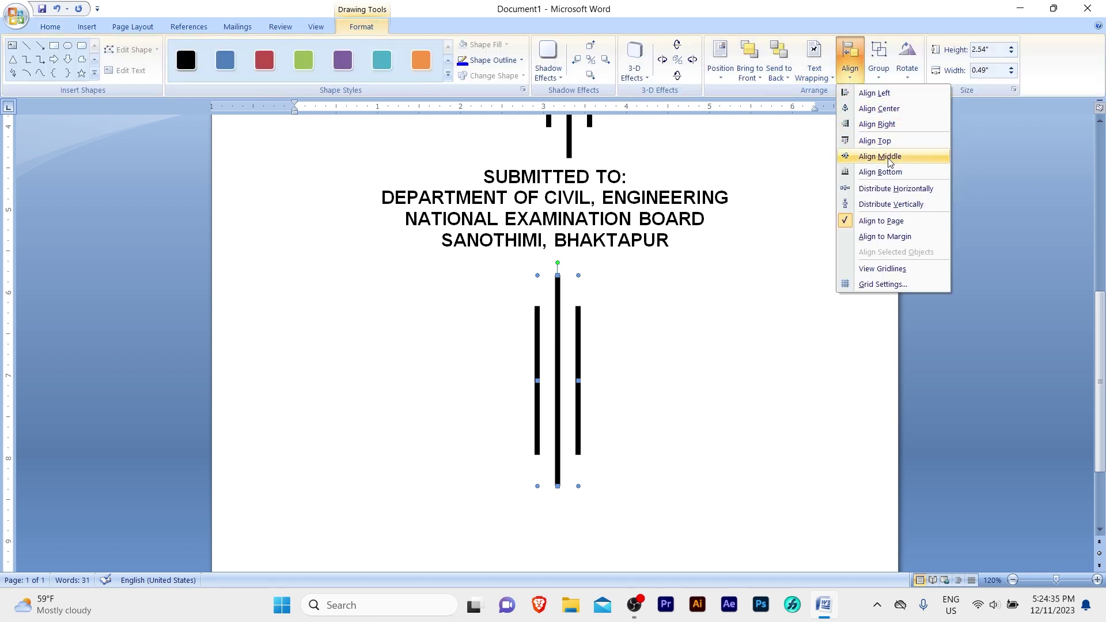
click(879, 109)
Centre the upper three-line ornament horizontally with Align Center.
scroll(564, 297, up, 2)
scroll(562, 300, up, 3)
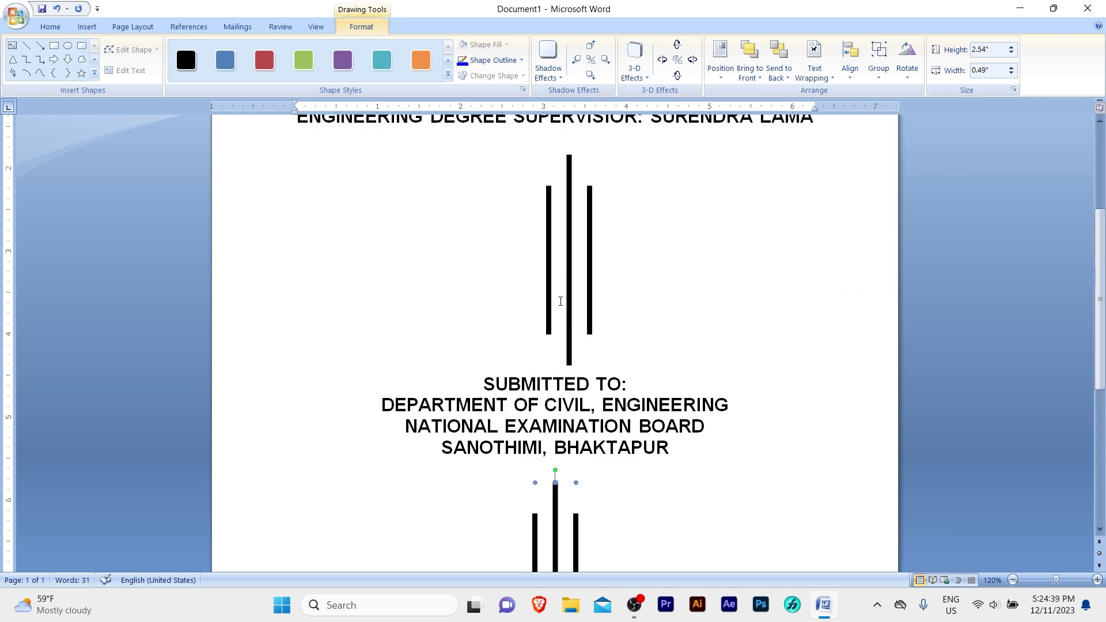
click(568, 246)
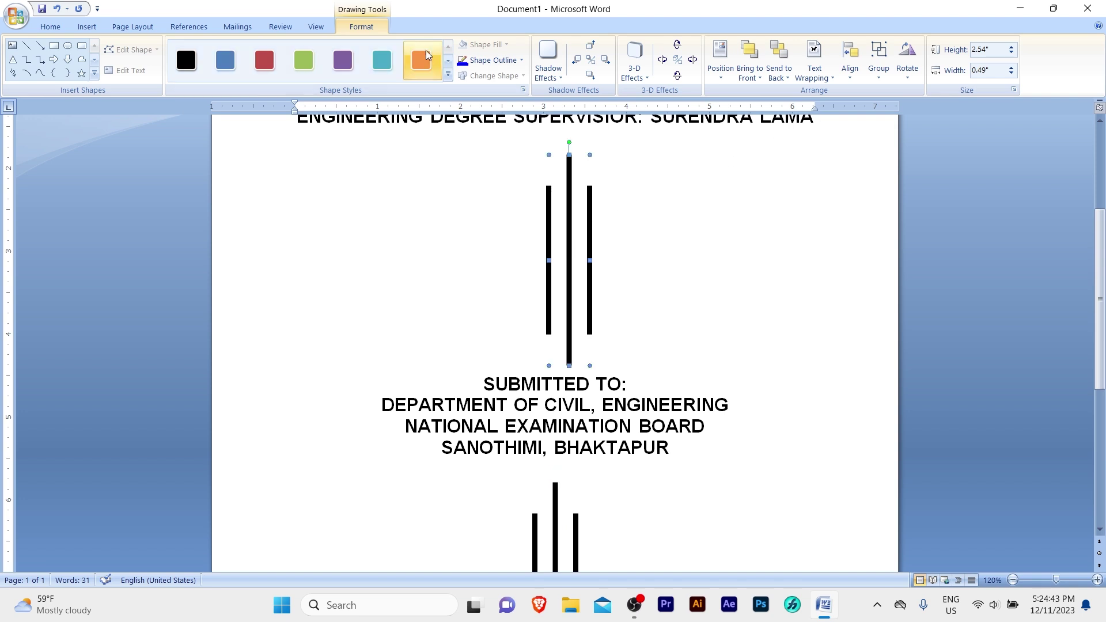
click(850, 61)
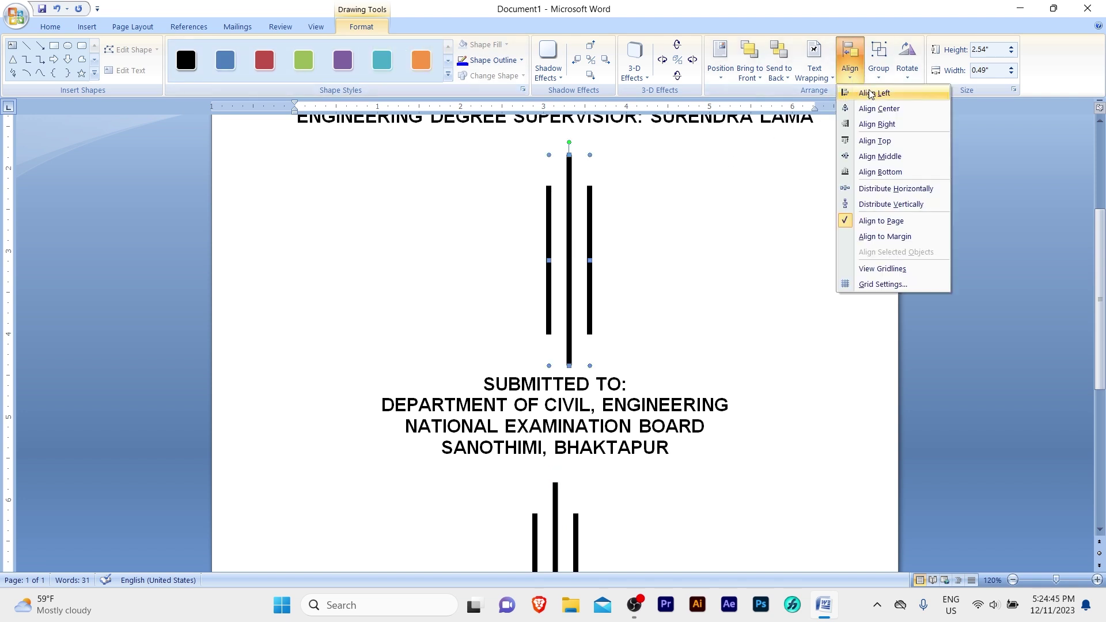
click(892, 110)
scroll(697, 264, up, 3)
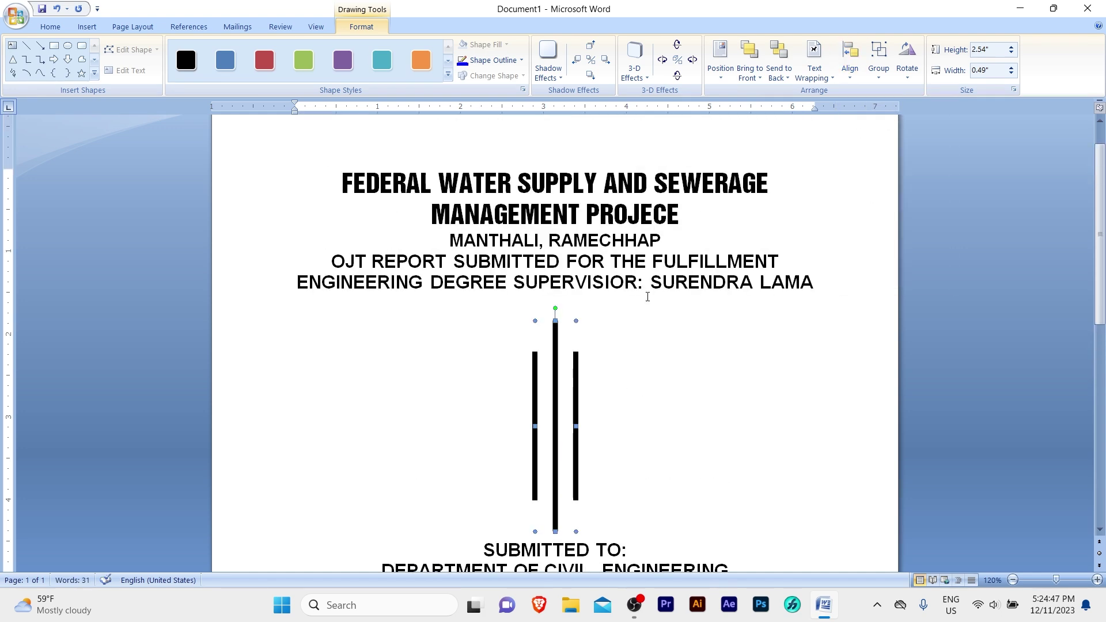
scroll(662, 282, down, 3)
scroll(636, 301, down, 5)
scroll(594, 310, down, 1)
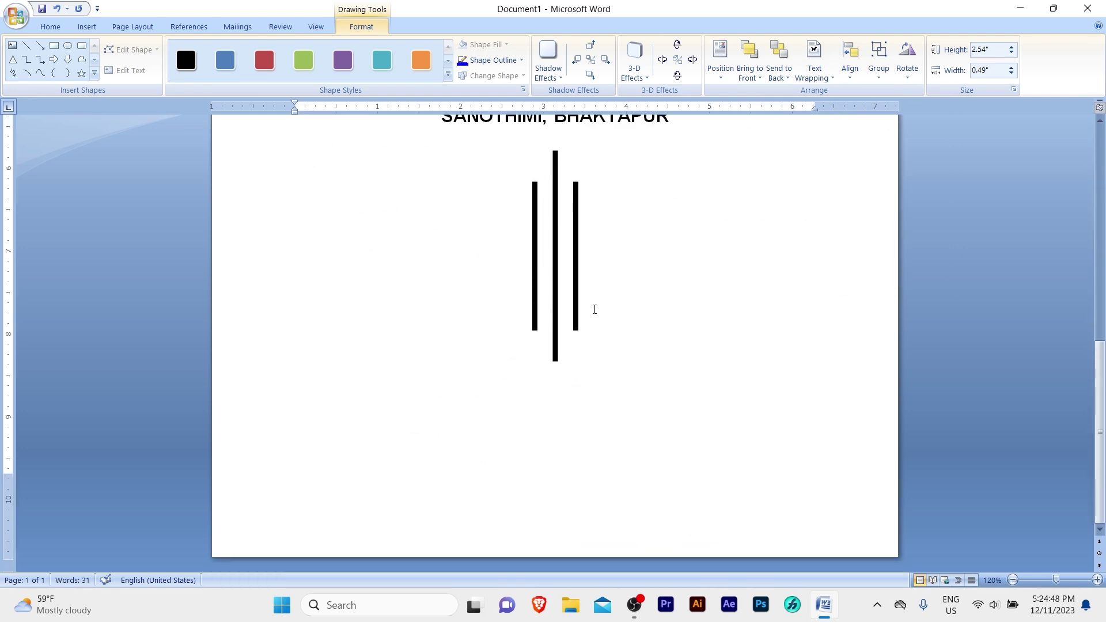
click(578, 357)
Add a blank line and nudge the lower ornament up to sit just under the address.
scroll(577, 371, up, 3)
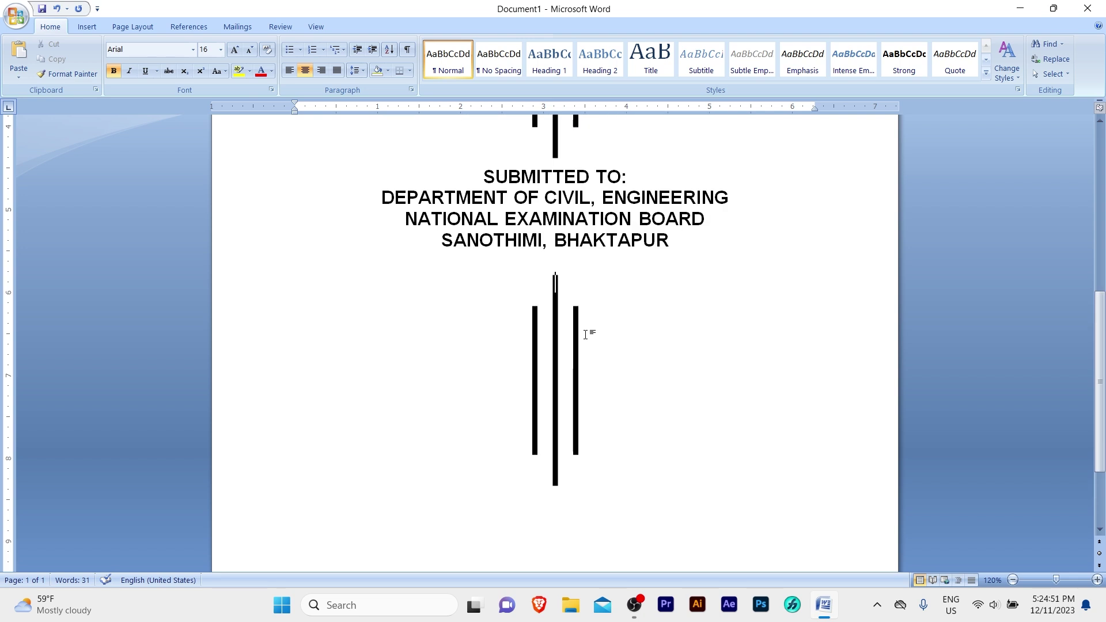
key(Return)
key(Return)
key(Return)
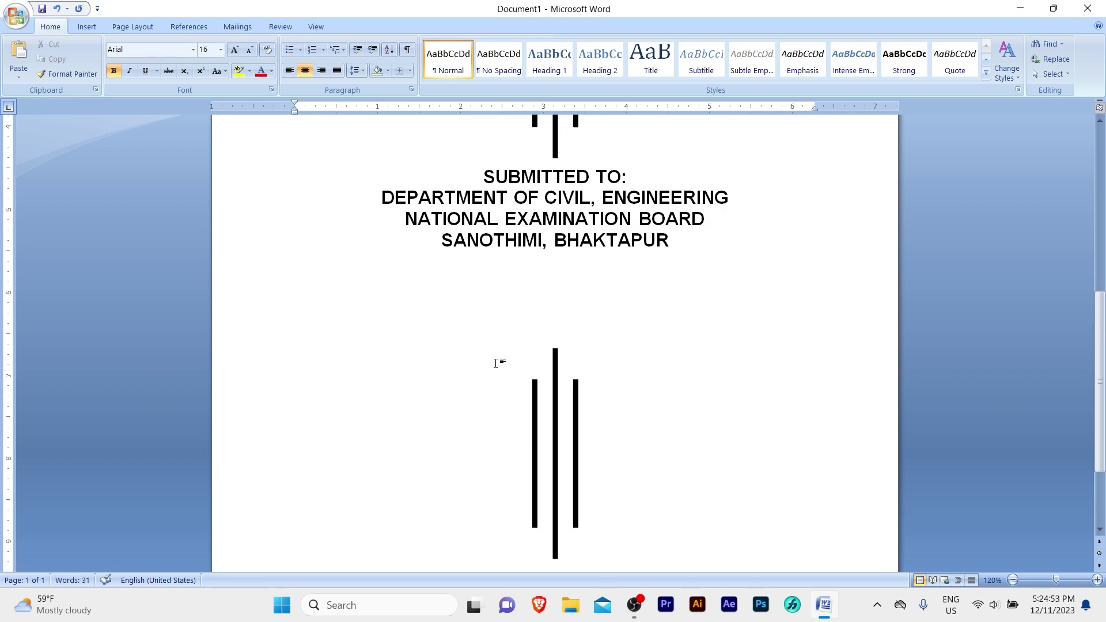
click(554, 381)
key(Up)
key(Up)
key(Up)
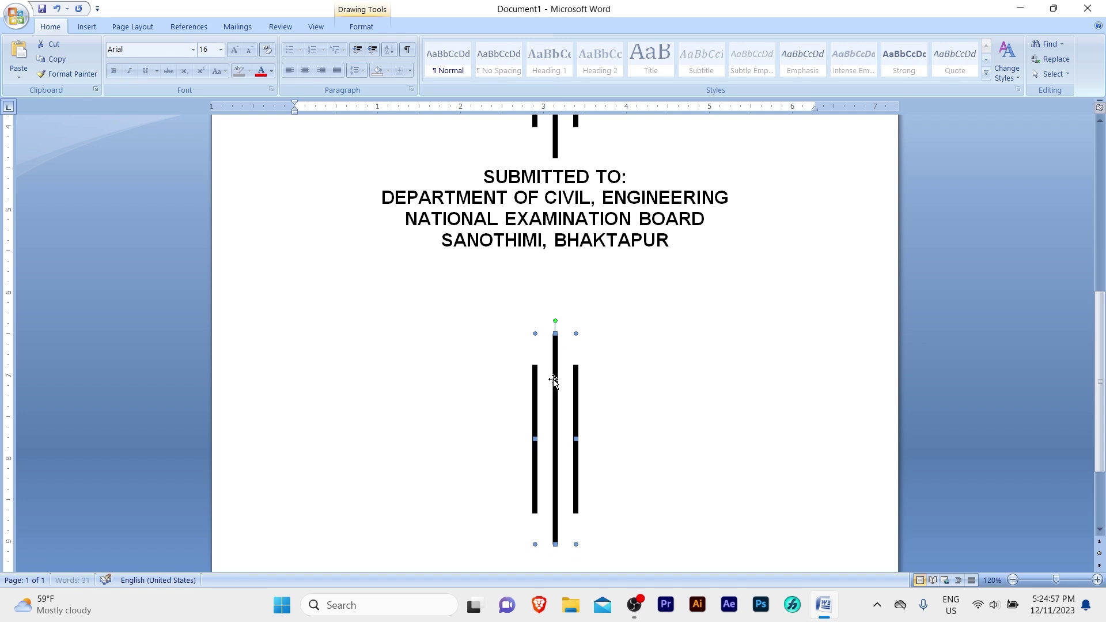
key(Up)
key(Up)
key(Escape)
key(Up)
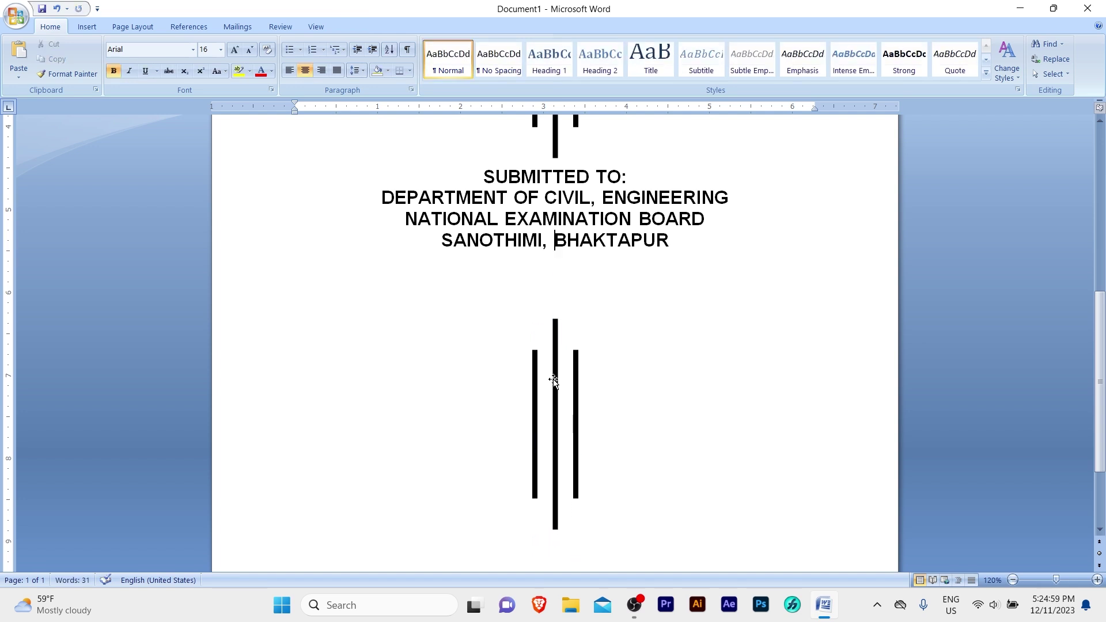
click(554, 380)
key(Up)
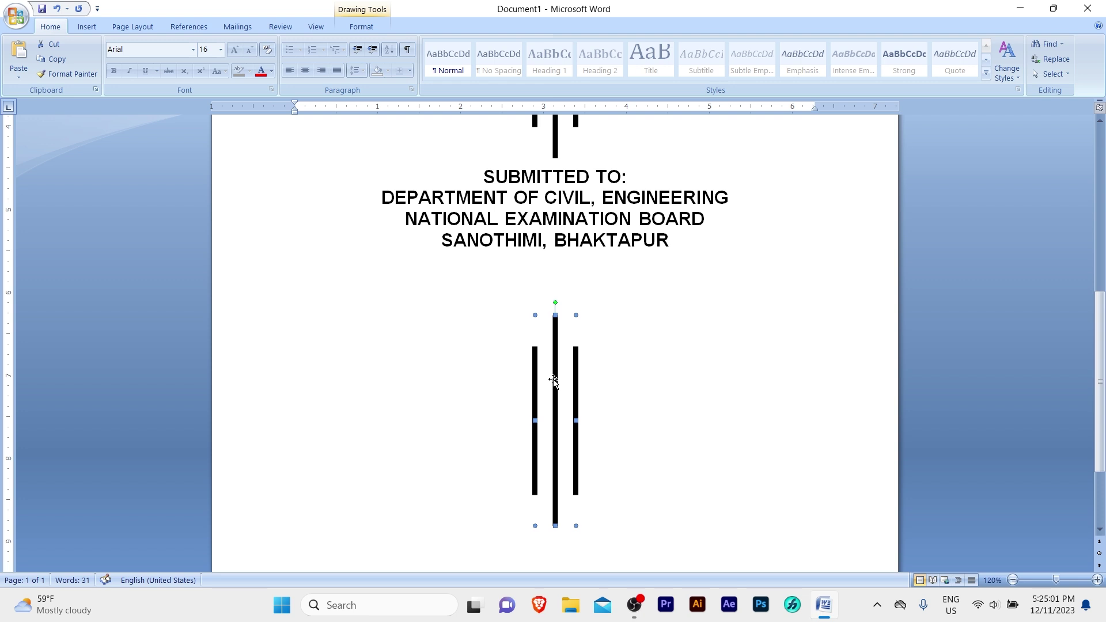
key(Up)
key(Up)
key(Up)
key(Up)
key(Up)
key(Up)
key(Up)
key(Up)
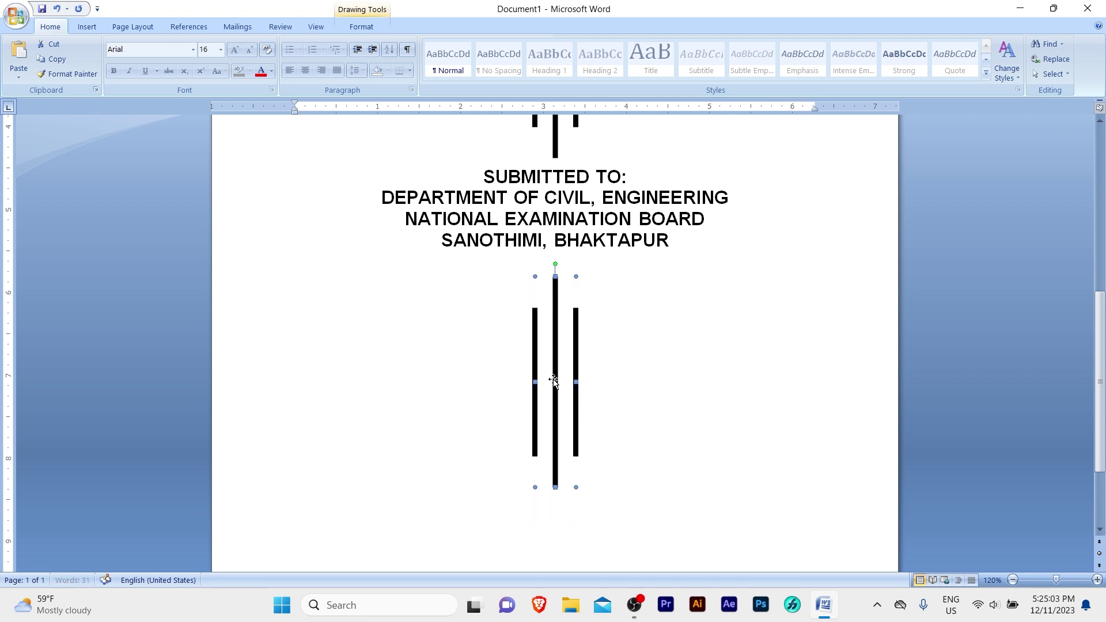
click(573, 376)
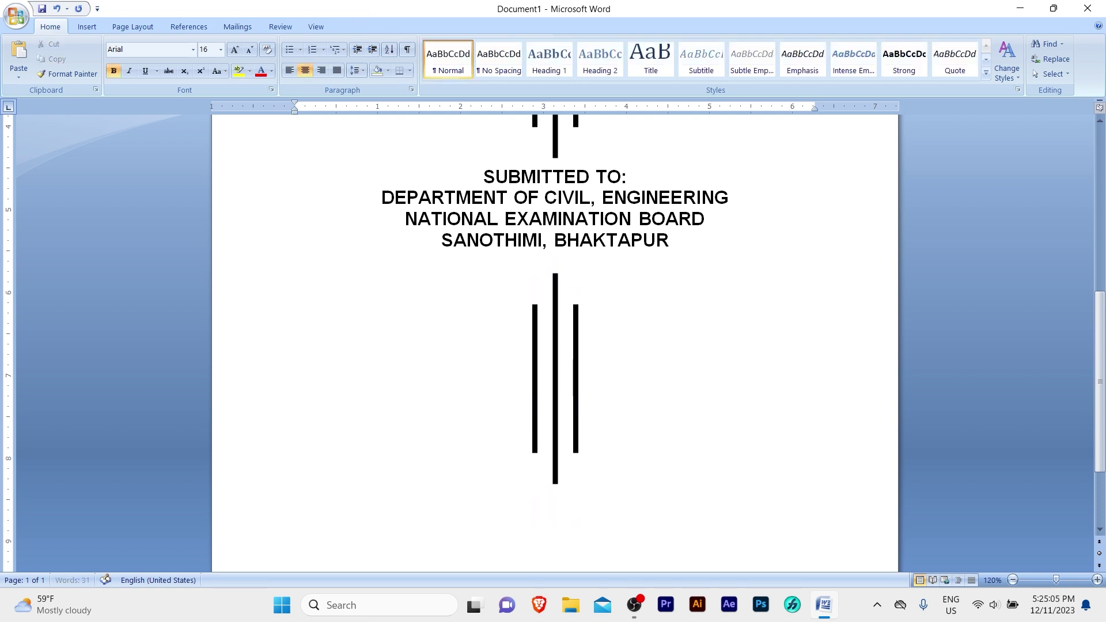
scroll(672, 426, down, 2)
Type SUBMITTED BY, SYMBOL NUMBER and REGISTRATION NO. lines with the submitter's name and numbers.
scroll(673, 422, down, 1)
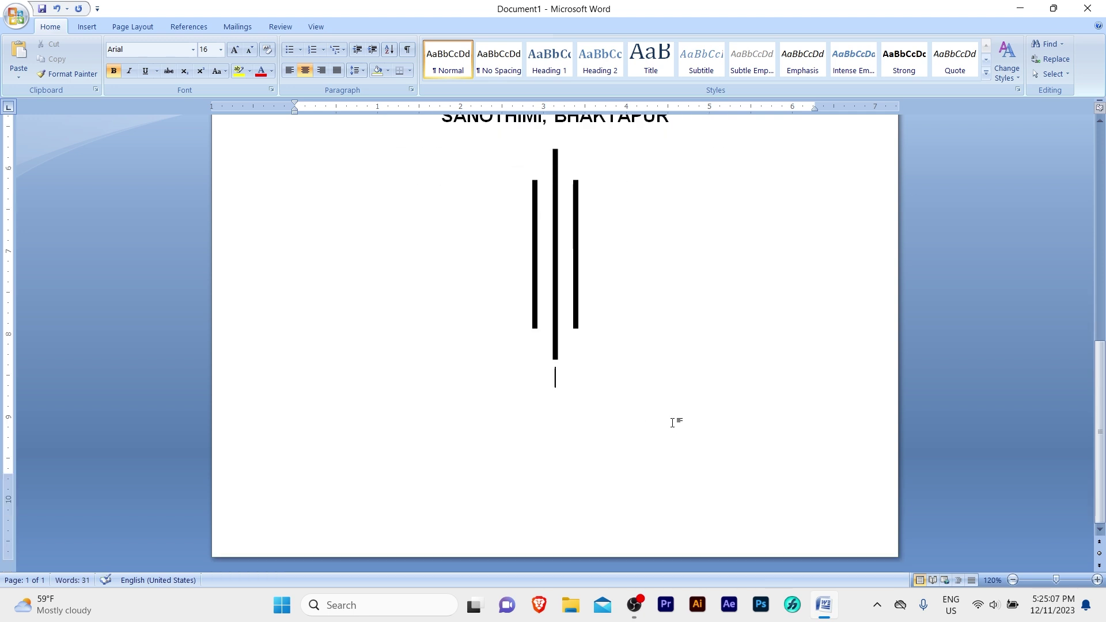
key(Return)
text(SU)
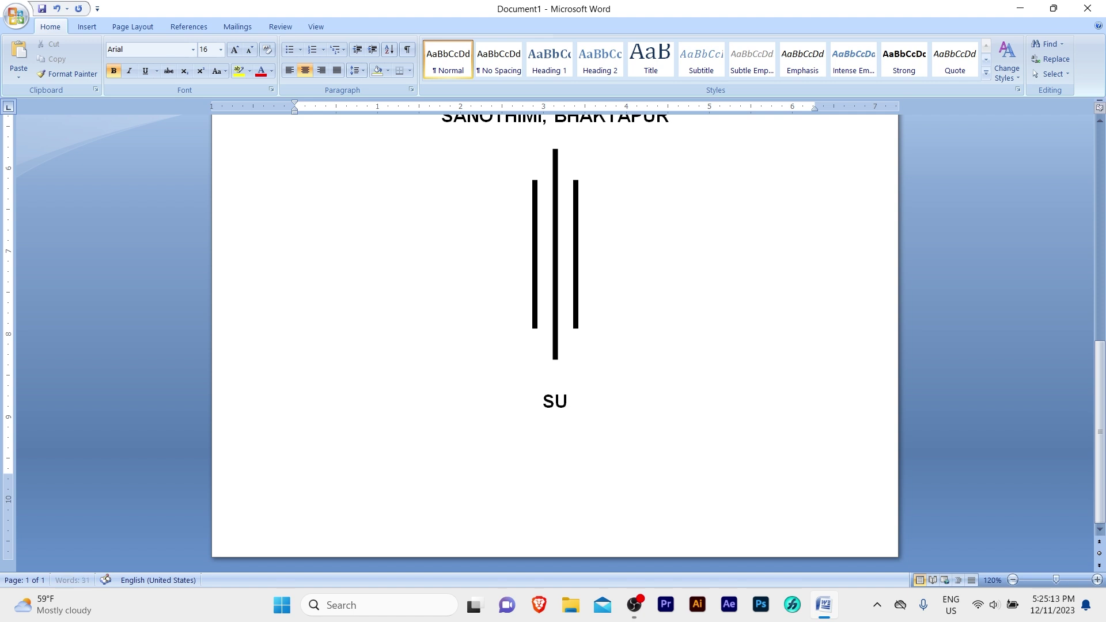
key(Return)
text(S)
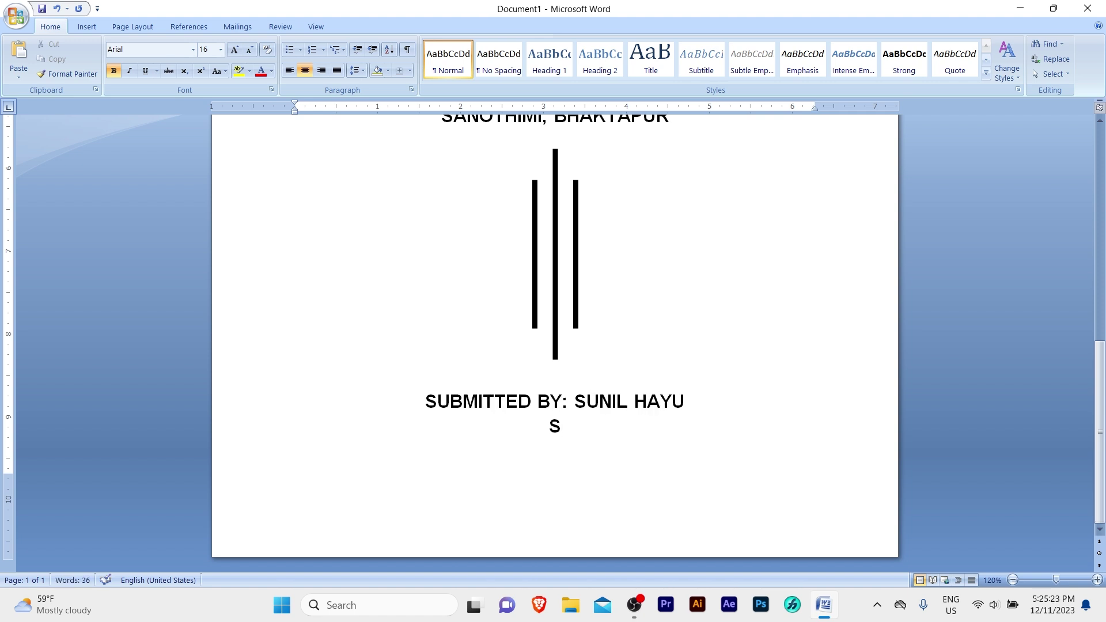
key(Return)
text(RE)
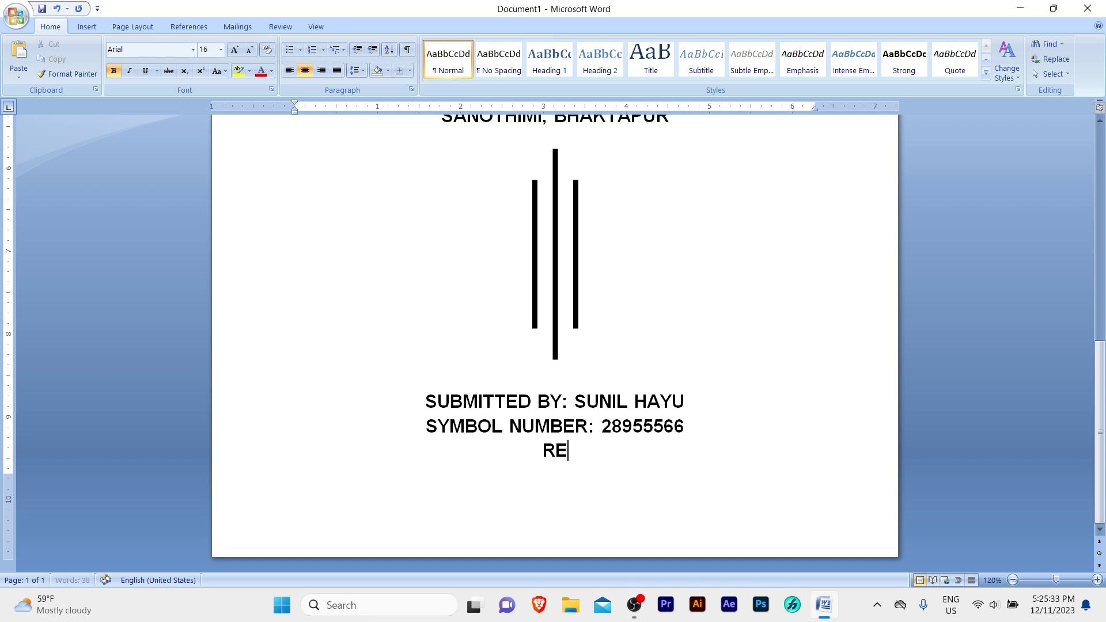
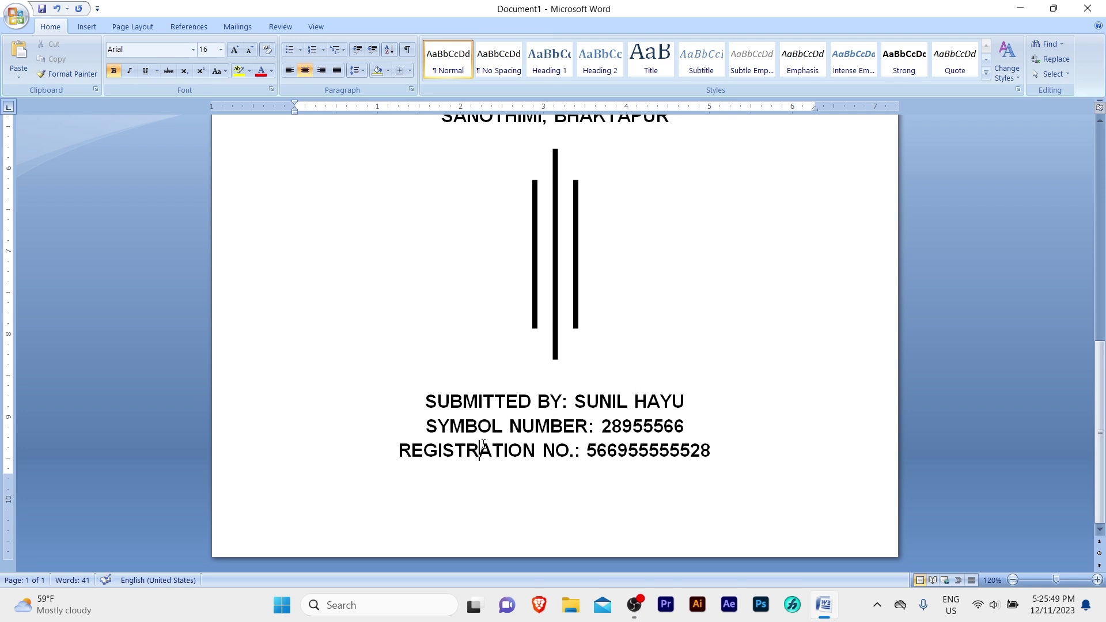
scroll(496, 439, up, 2)
scroll(497, 439, up, 3)
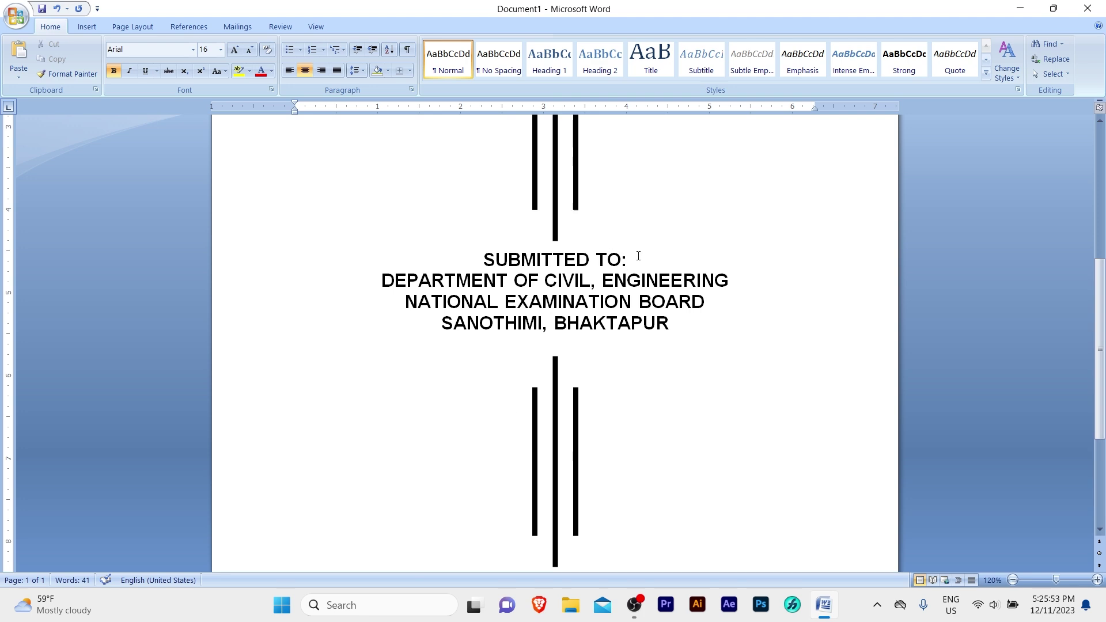
Enlarge the two-line report title to 26 pt.
scroll(638, 256, up, 1)
scroll(605, 277, up, 4)
scroll(588, 296, up, 4)
scroll(553, 311, up, 3)
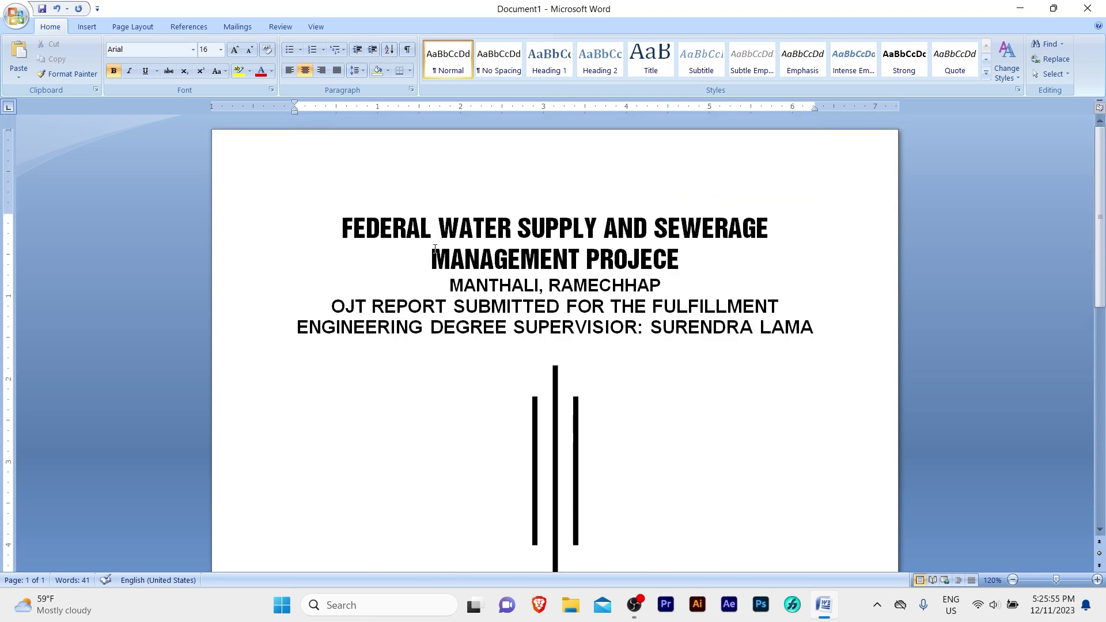
drag(343, 226, 683, 247)
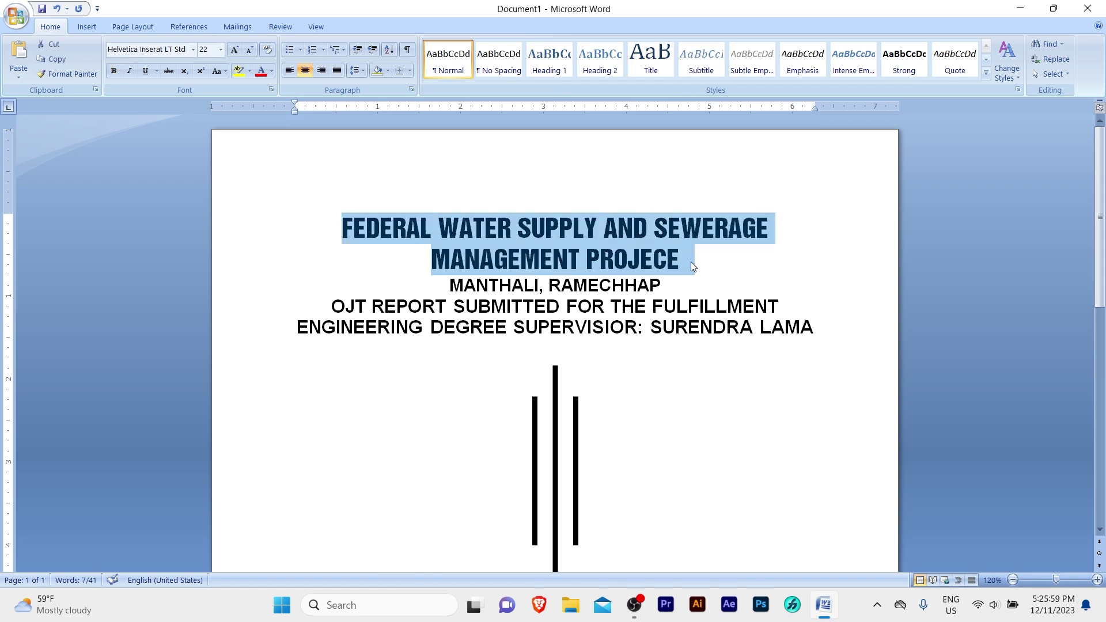
key(ctrl+shift+period)
key(ctrl+shift+period)
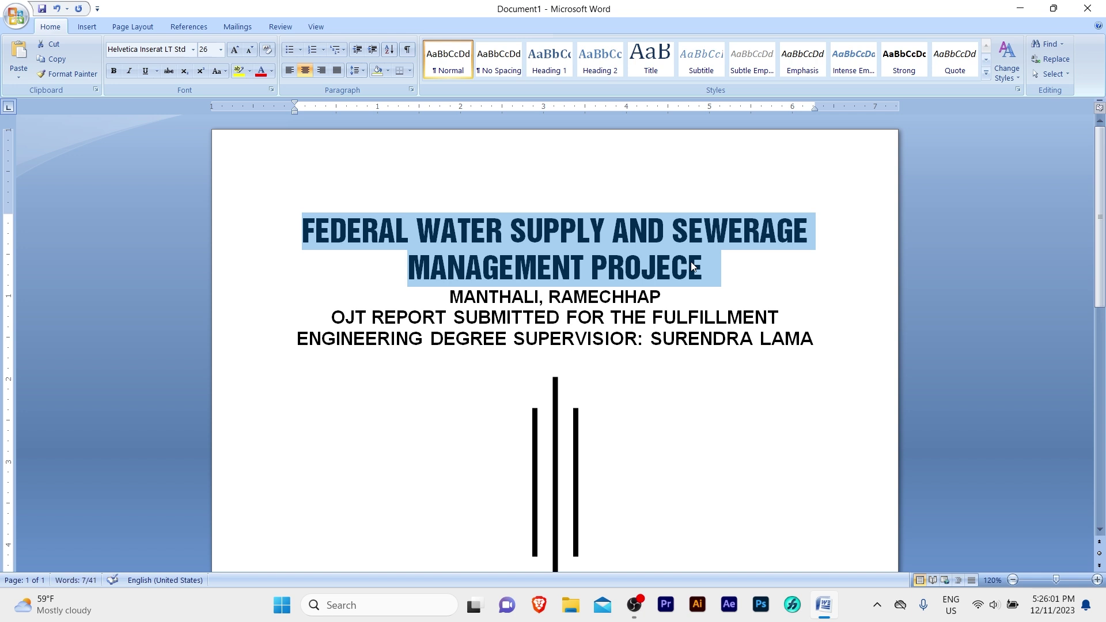
key(ctrl+shift+period)
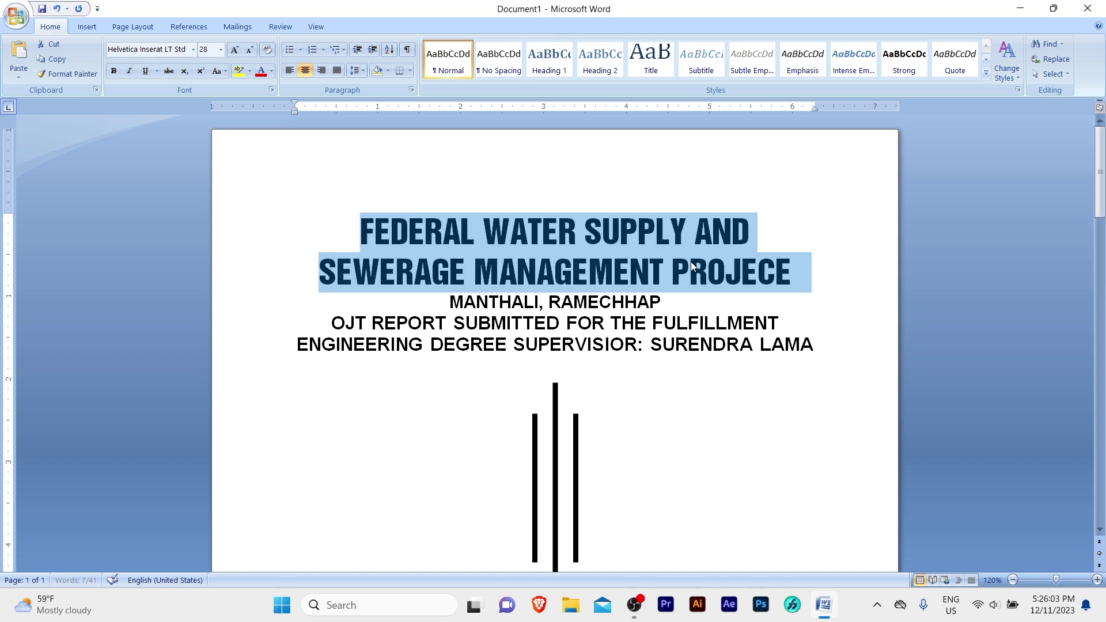
key(ctrl+shift+comma)
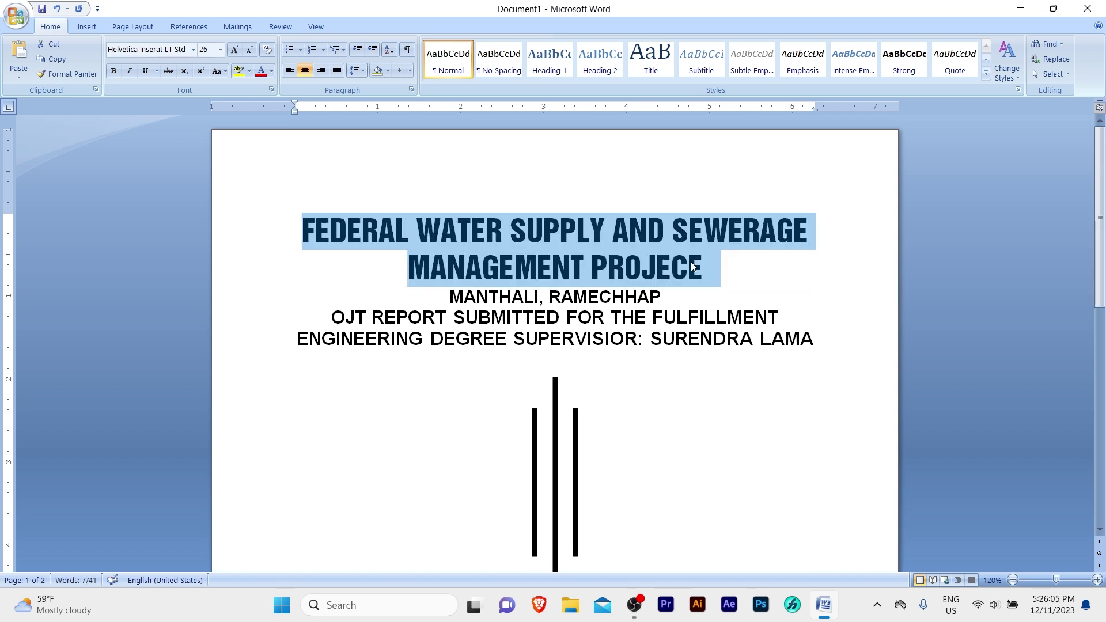
scroll(697, 276, down, 5)
scroll(701, 289, down, 3)
scroll(701, 289, up, 5)
scroll(674, 294, up, 3)
click(606, 339)
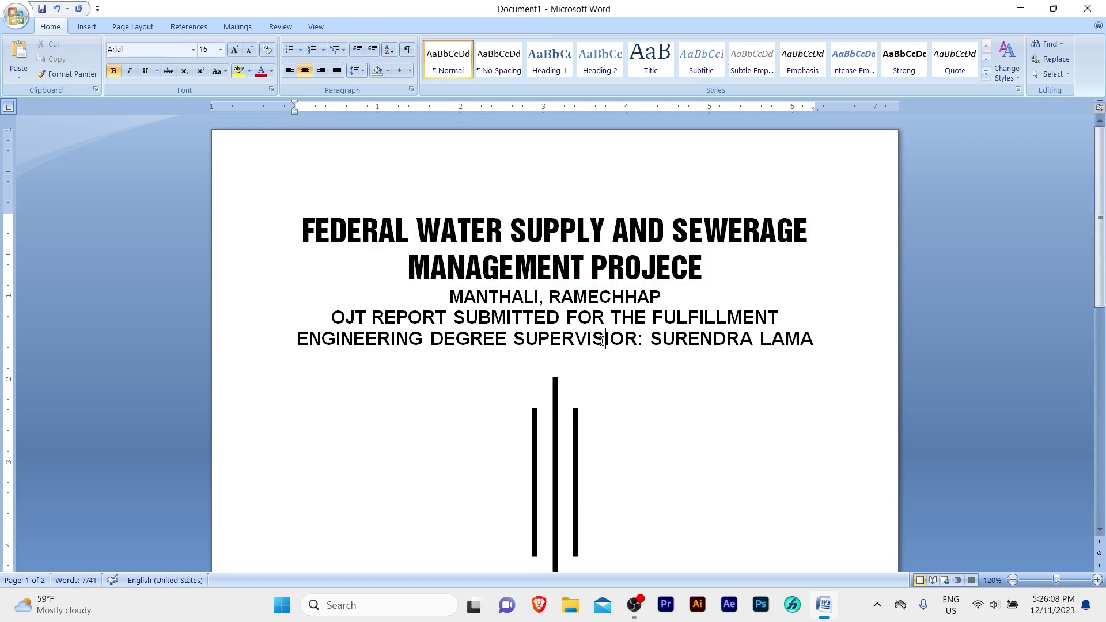
Select the OJT report and supervisor lines and shrink them toward 14 pt.
click(554, 392)
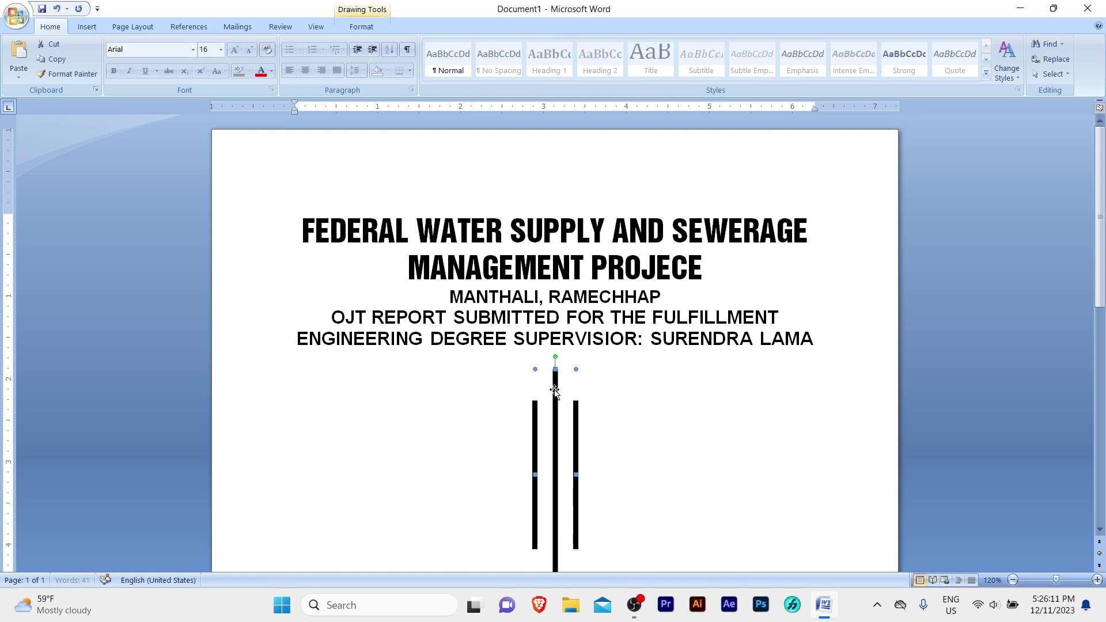
scroll(576, 386, down, 8)
scroll(605, 391, up, 8)
mouse_move(303, 231)
mouse_down()
mouse_move(786, 316)
mouse_move(358, 333)
mouse_move(330, 316)
mouse_up()
key(ctrl+shift+comma)
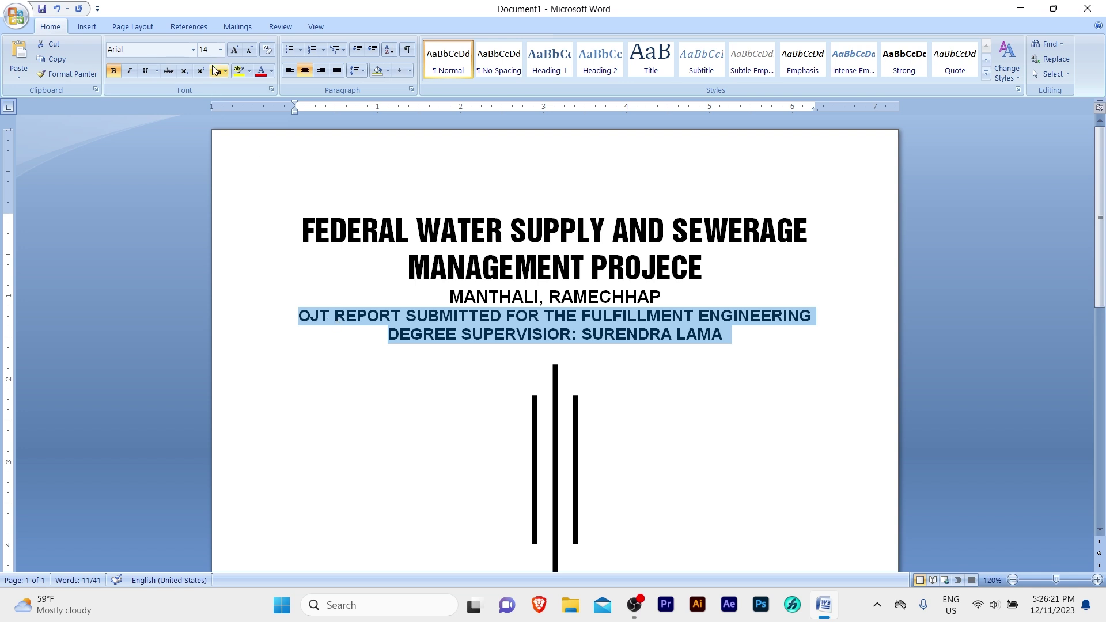
Apply the OJT lines' font size and set the MANTHALI, RAMECHHAP line to 14 pt.
click(208, 49)
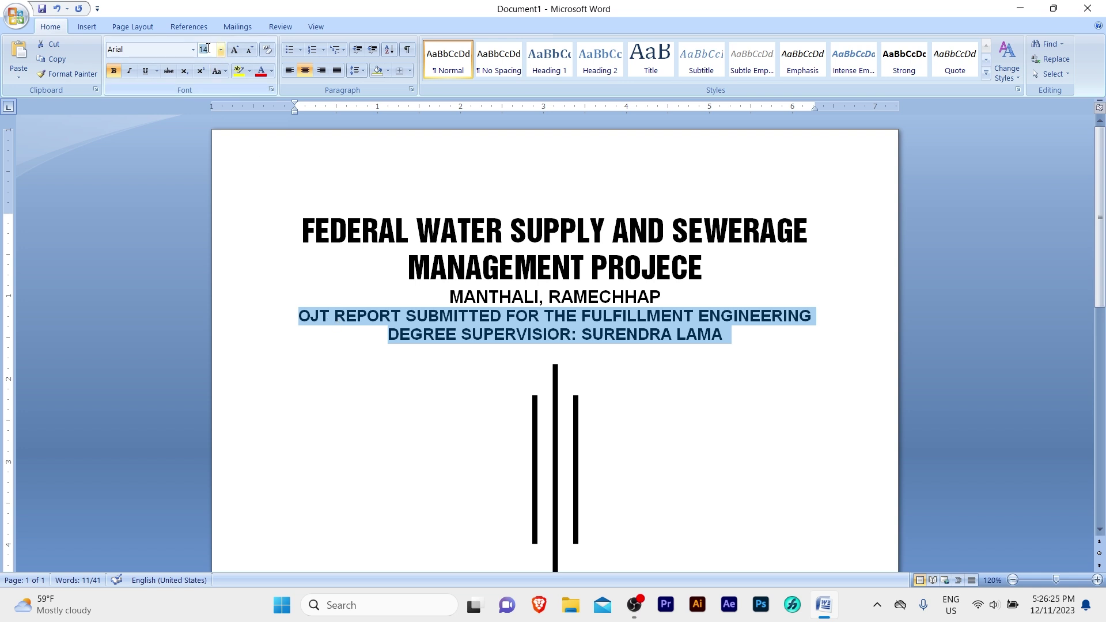
text(15)
key(Return)
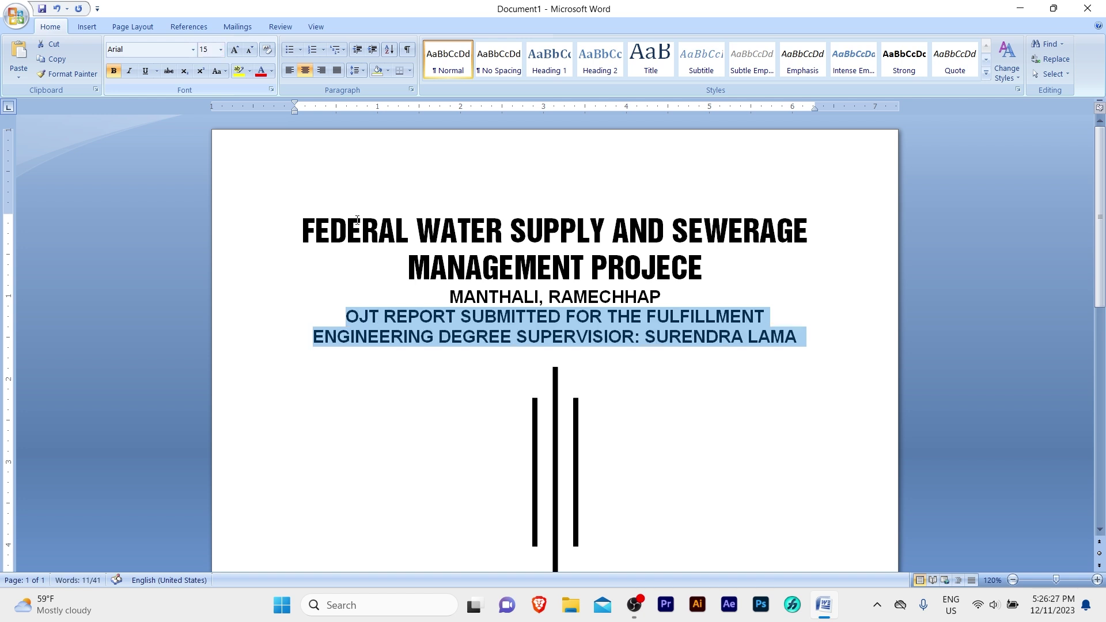
click(529, 336)
drag(663, 296, 448, 298)
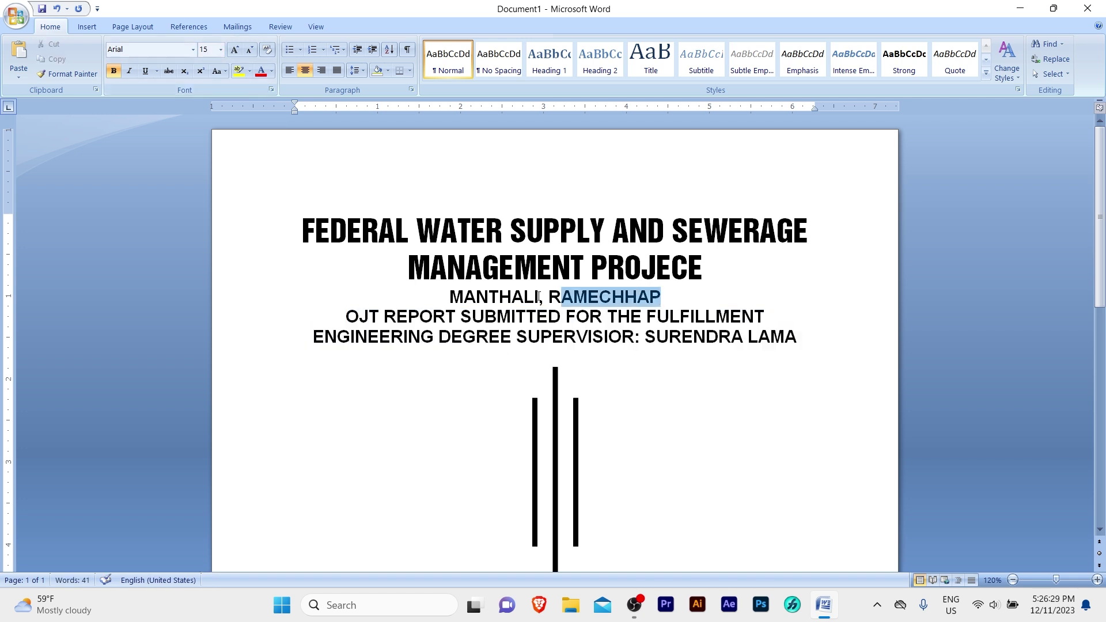
click(213, 49)
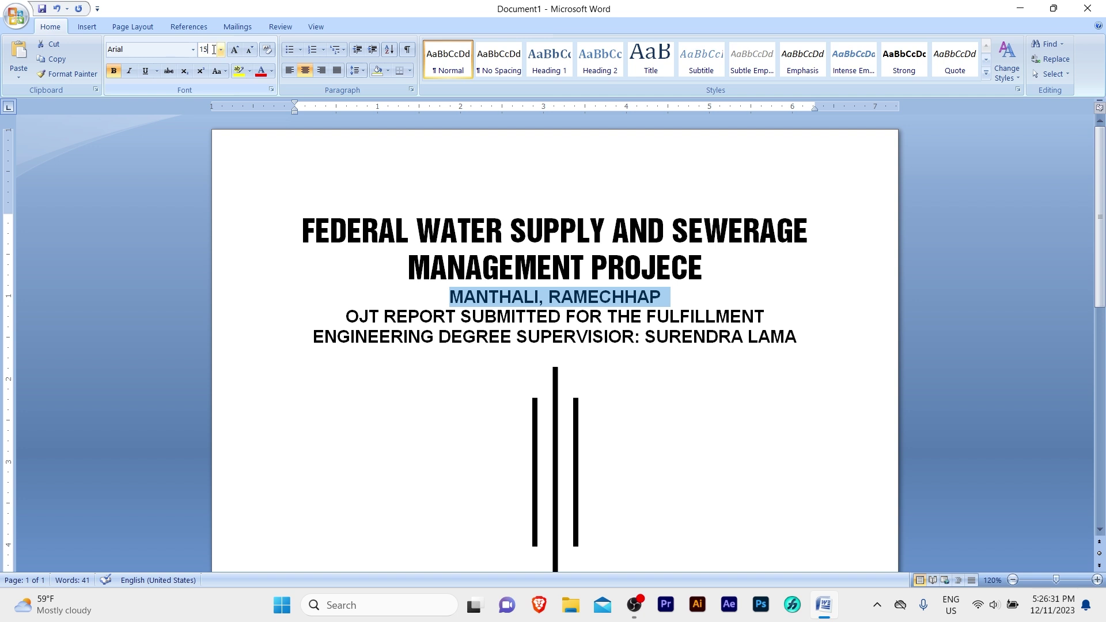
text(14)
key(Return)
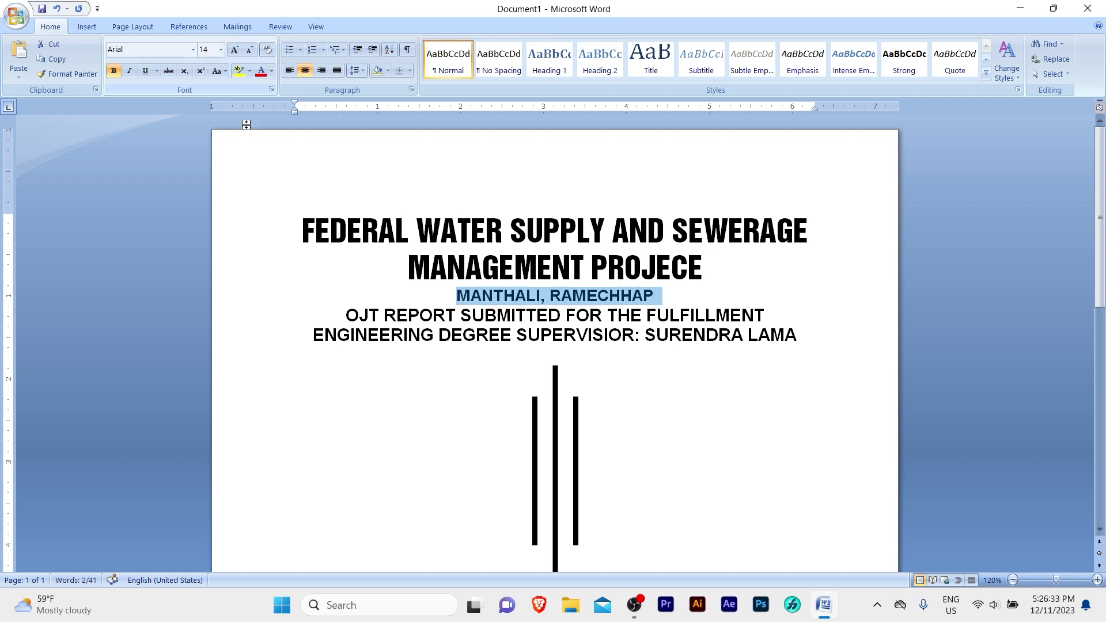
Give the whole title block, from FEDERAL to the supervisor line, 1.15 line spacing.
drag(302, 229, 805, 335)
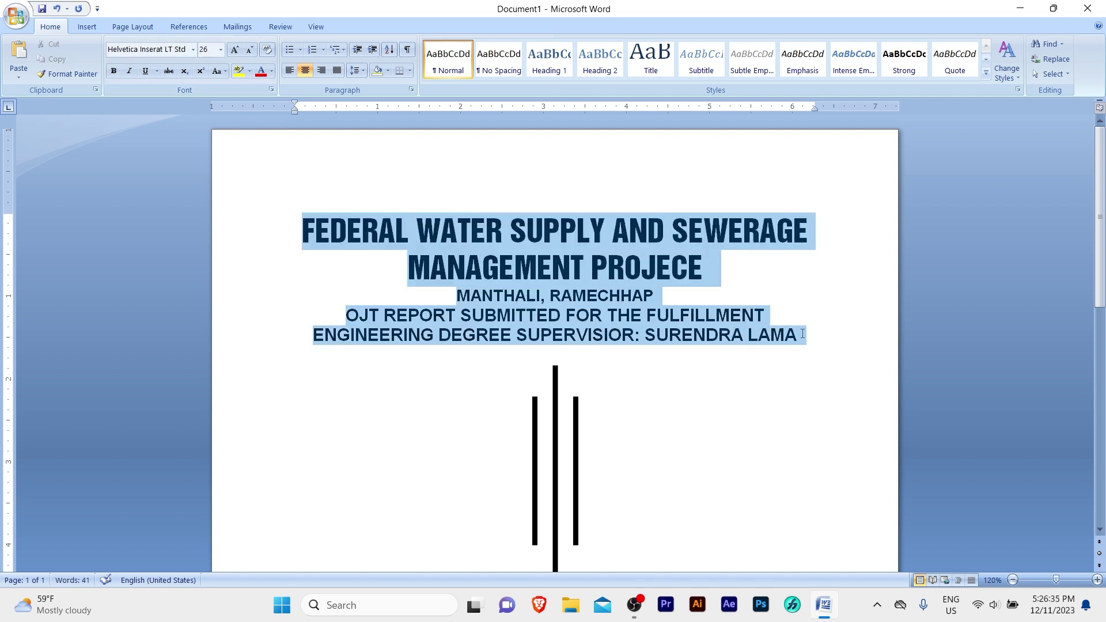
click(360, 71)
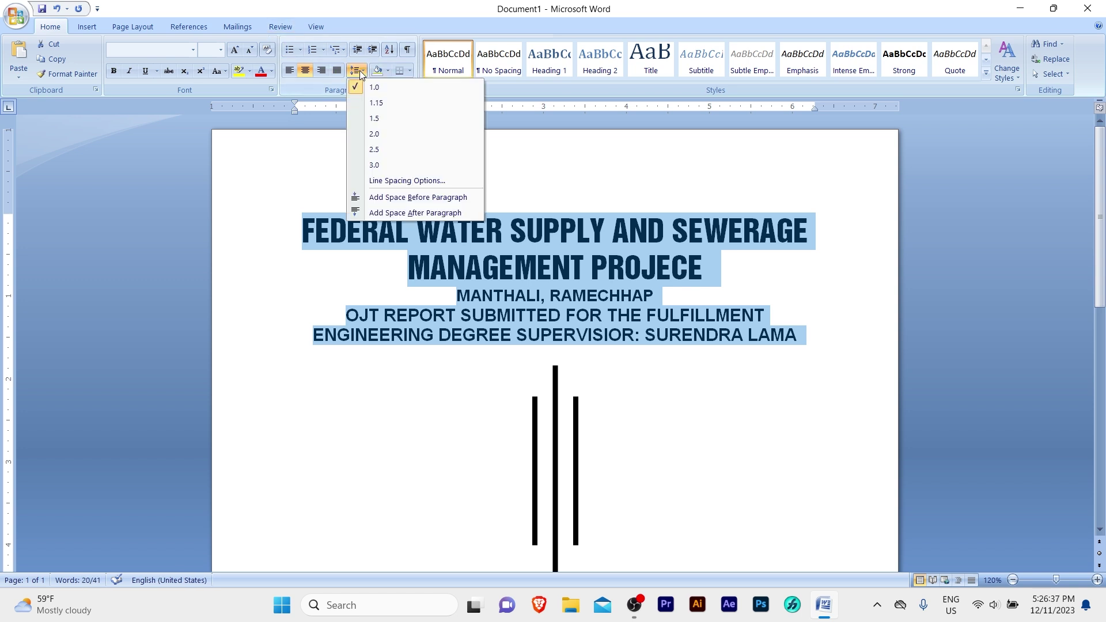
click(391, 103)
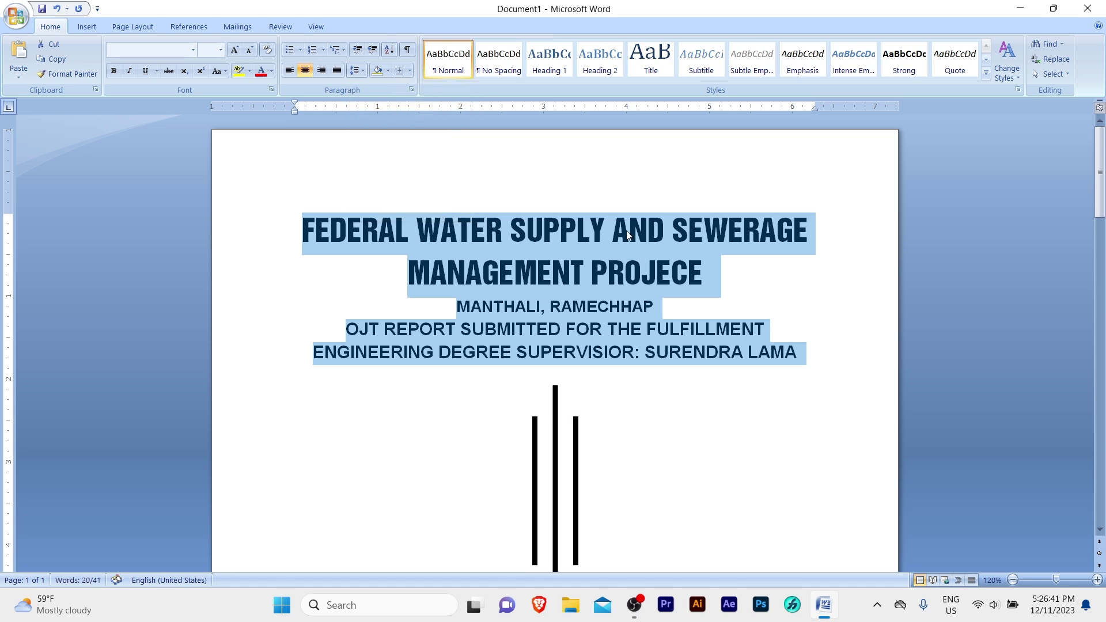
click(627, 230)
scroll(658, 281, down, 8)
scroll(658, 281, down, 7)
scroll(658, 281, up, 2)
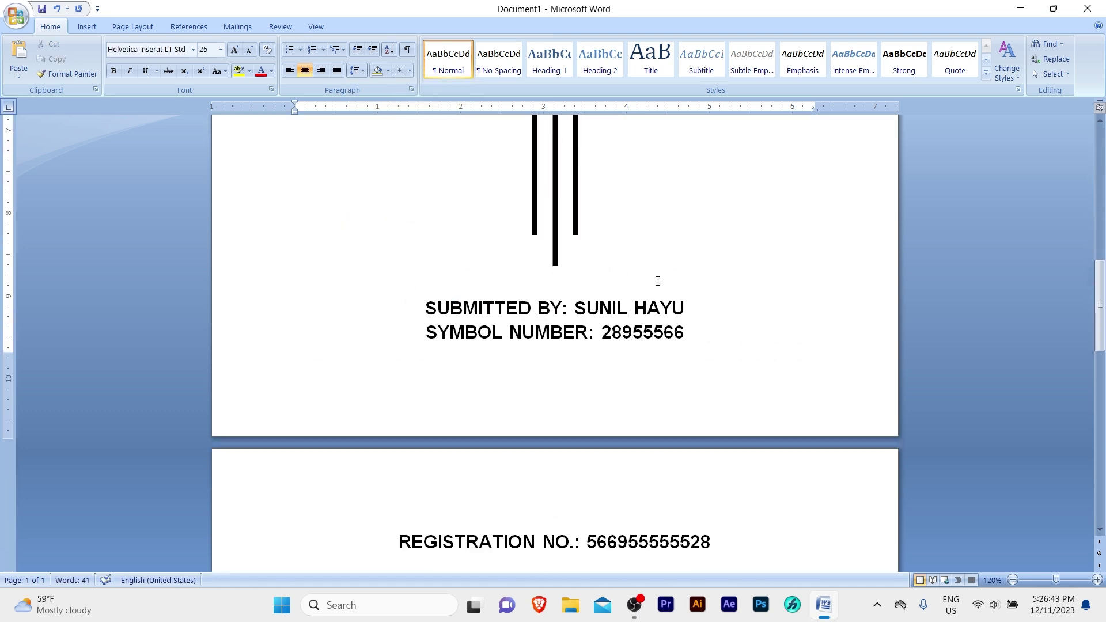
scroll(658, 281, up, 5)
scroll(658, 281, up, 5)
click(295, 224)
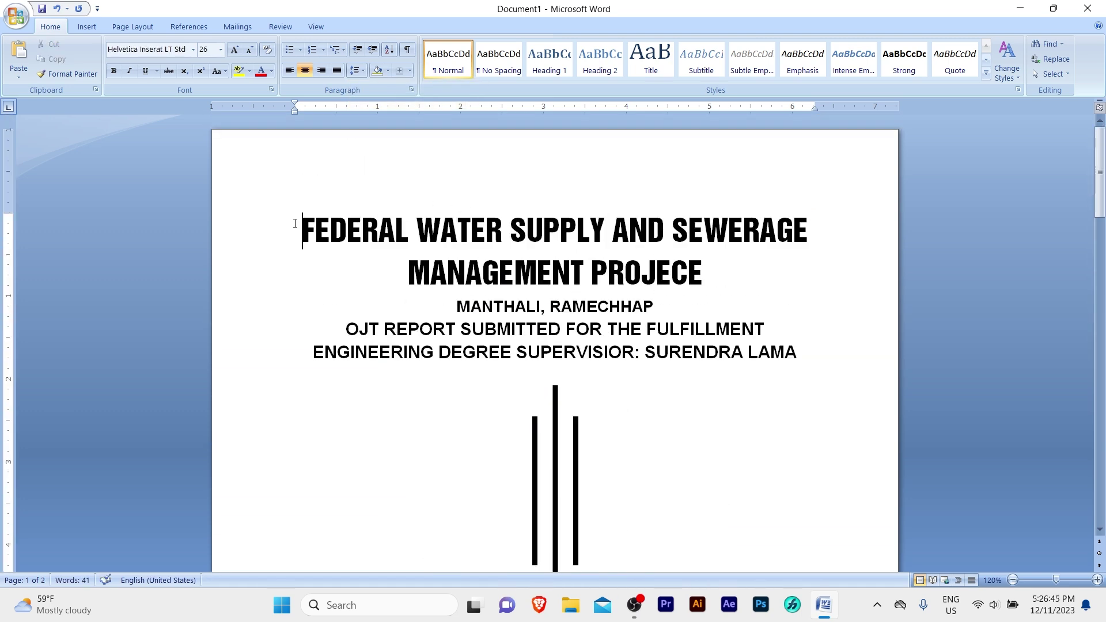
Drag the top margin up on the vertical ruler so the cover fits on one page.
click(311, 25)
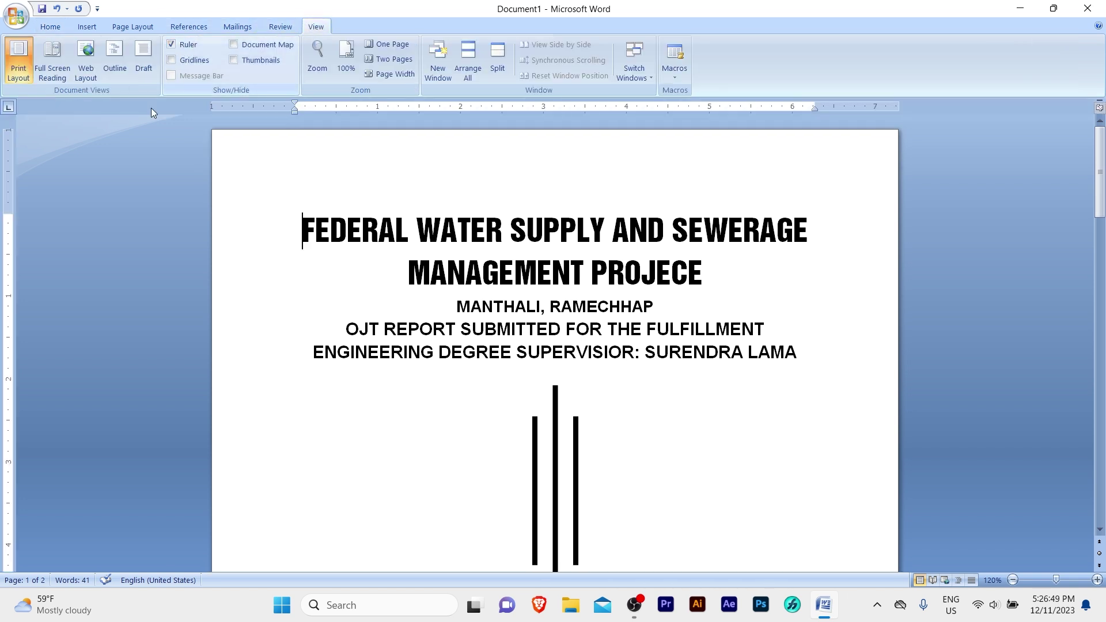
drag(6, 212, 5, 213)
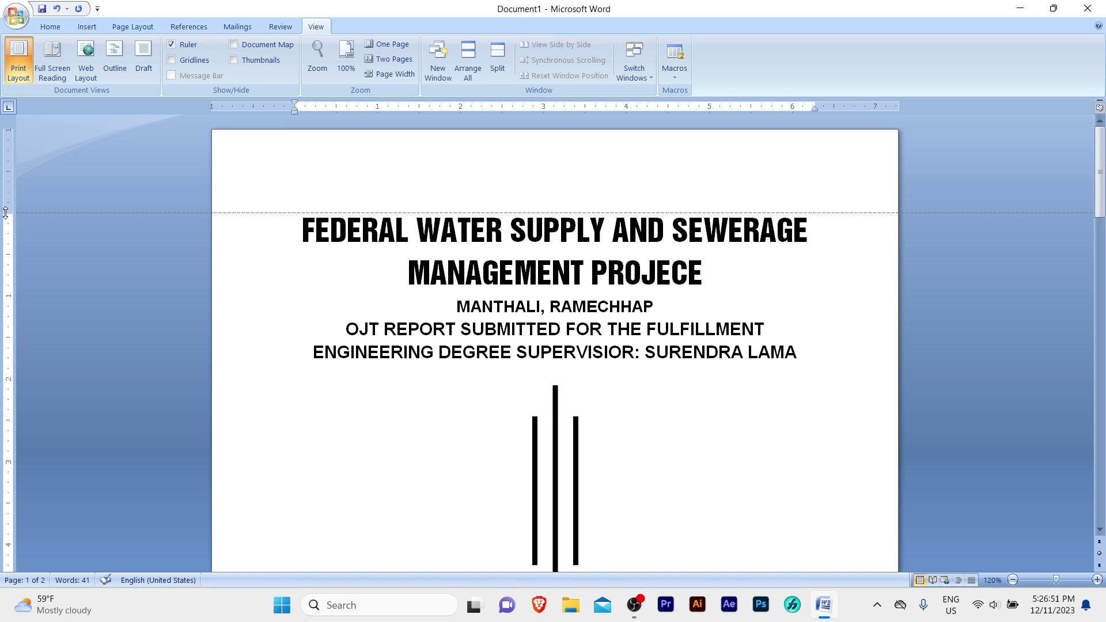
scroll(373, 204, down, 5)
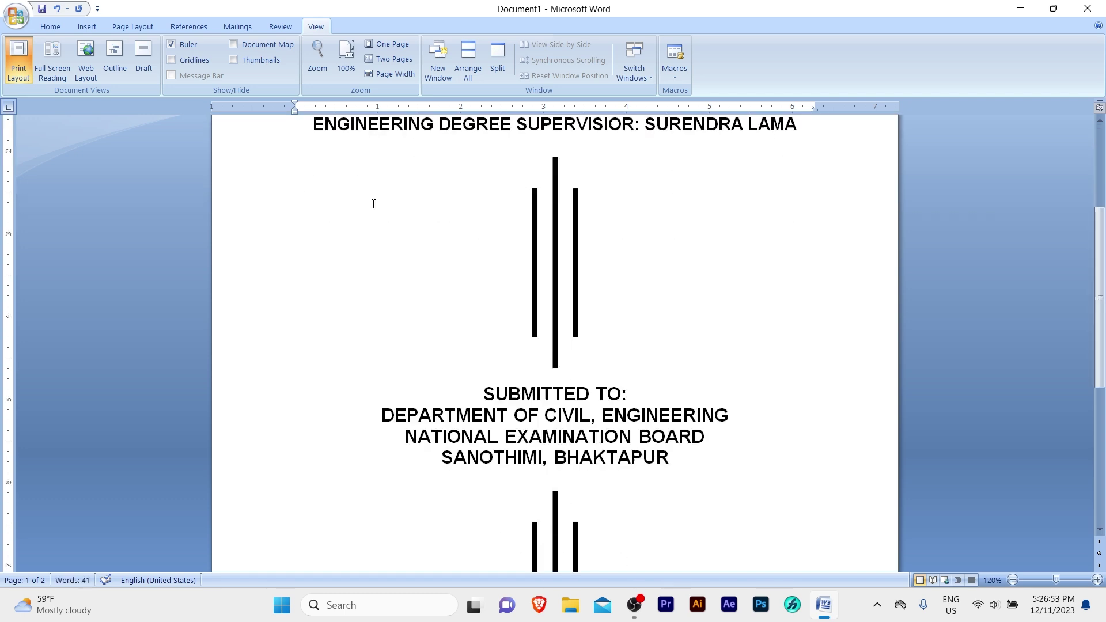
scroll(373, 204, down, 7)
scroll(608, 416, up, 5)
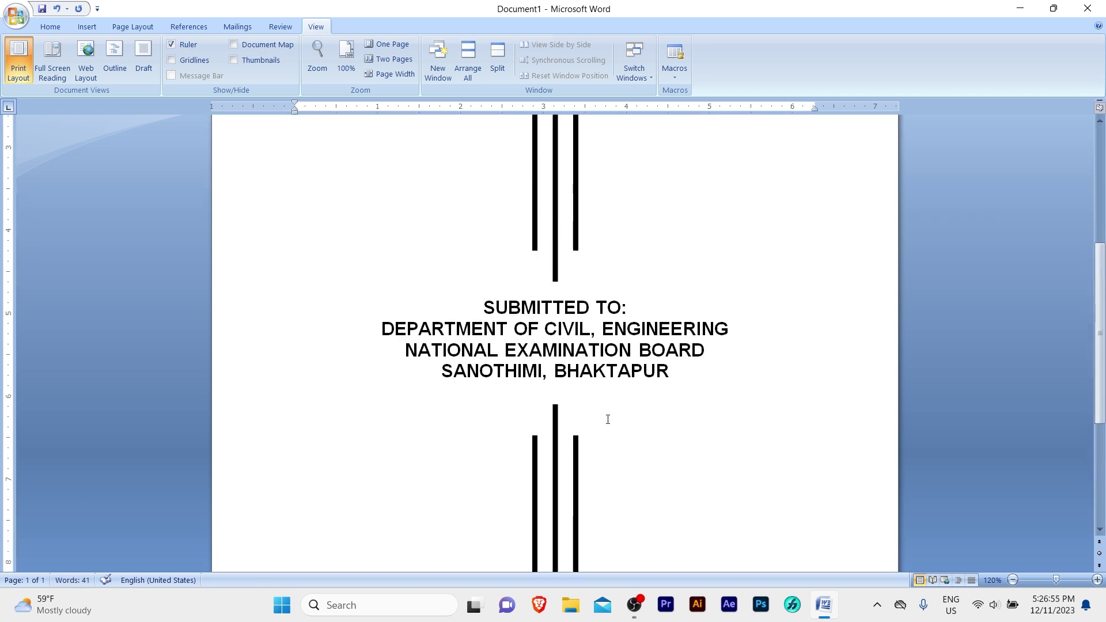
scroll(607, 417, up, 8)
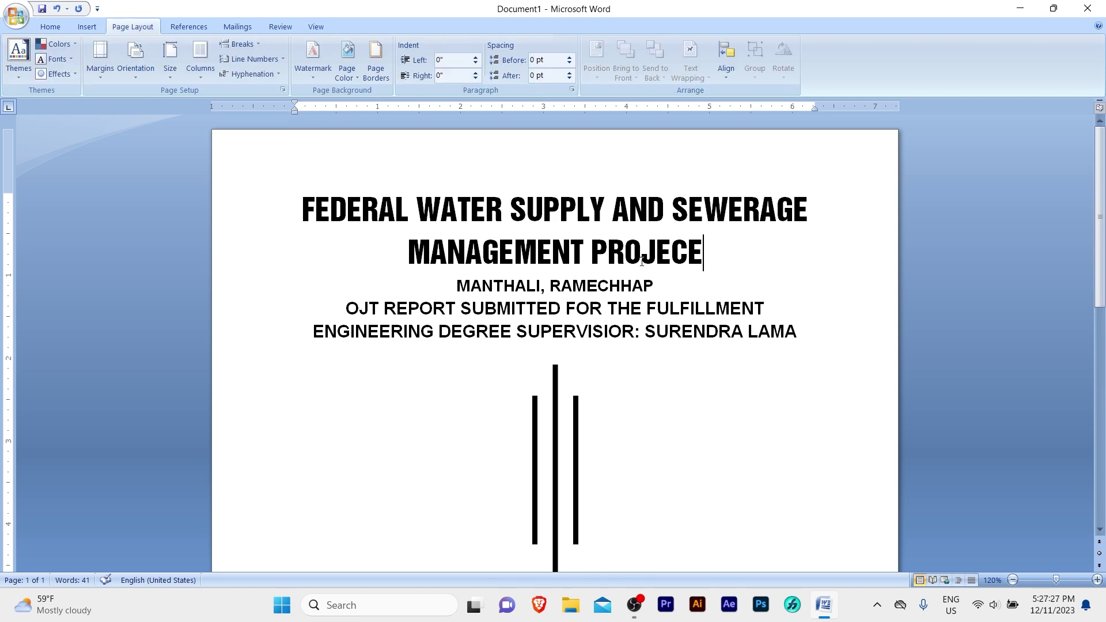
scroll(642, 263, down, 4)
scroll(642, 263, down, 5)
scroll(643, 265, up, 3)
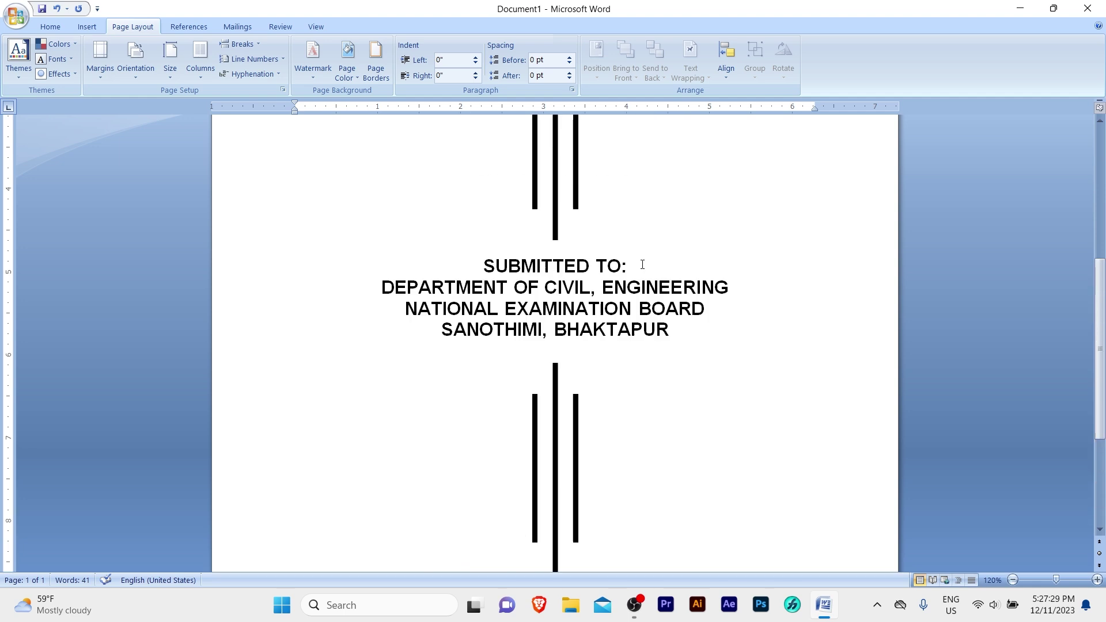
scroll(643, 264, up, 6)
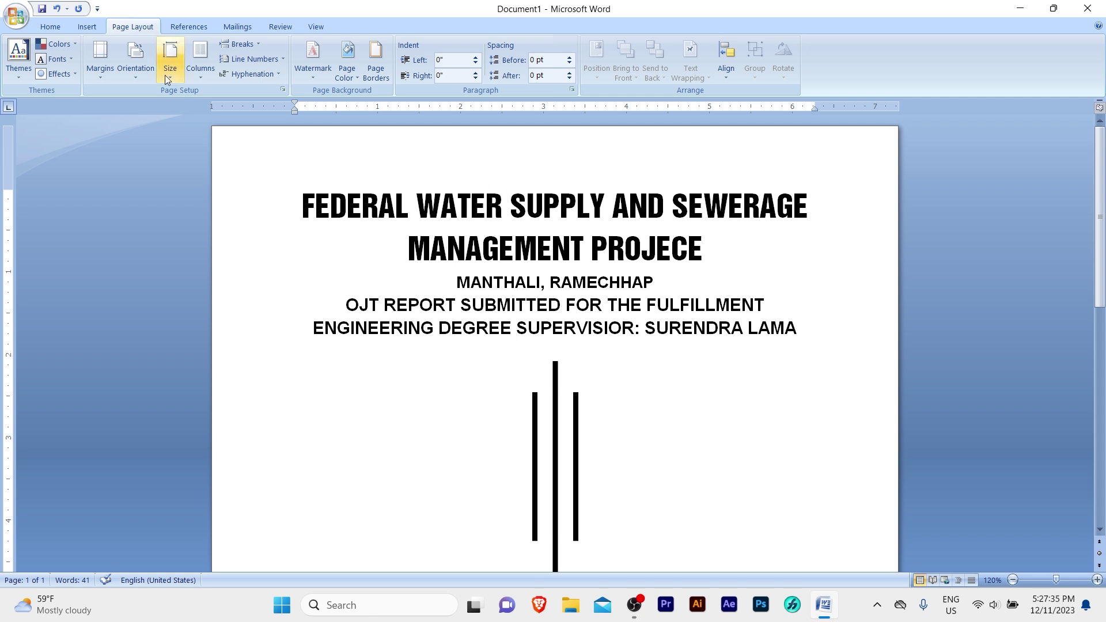
click(50, 26)
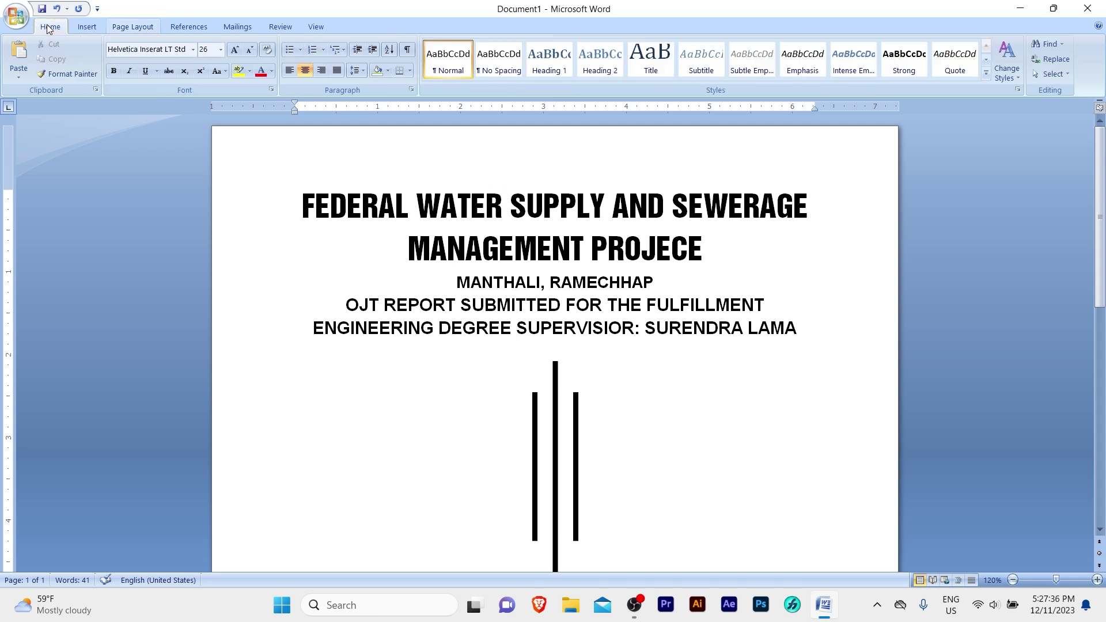
click(127, 27)
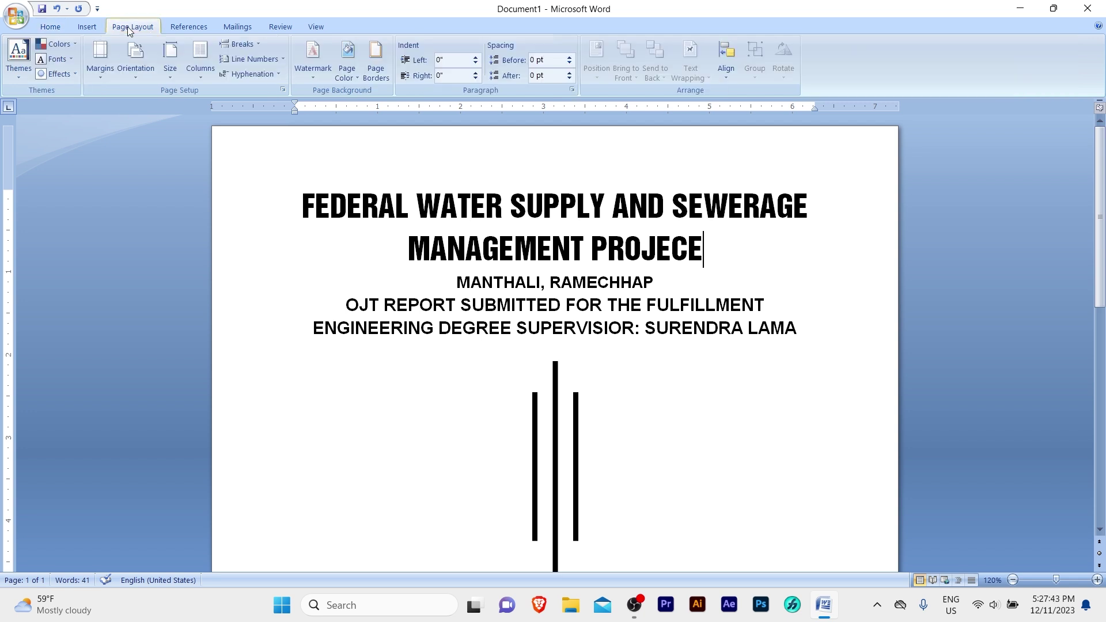
Apply a red 3-D page border in a thick multi-line style around the cover page.
click(375, 73)
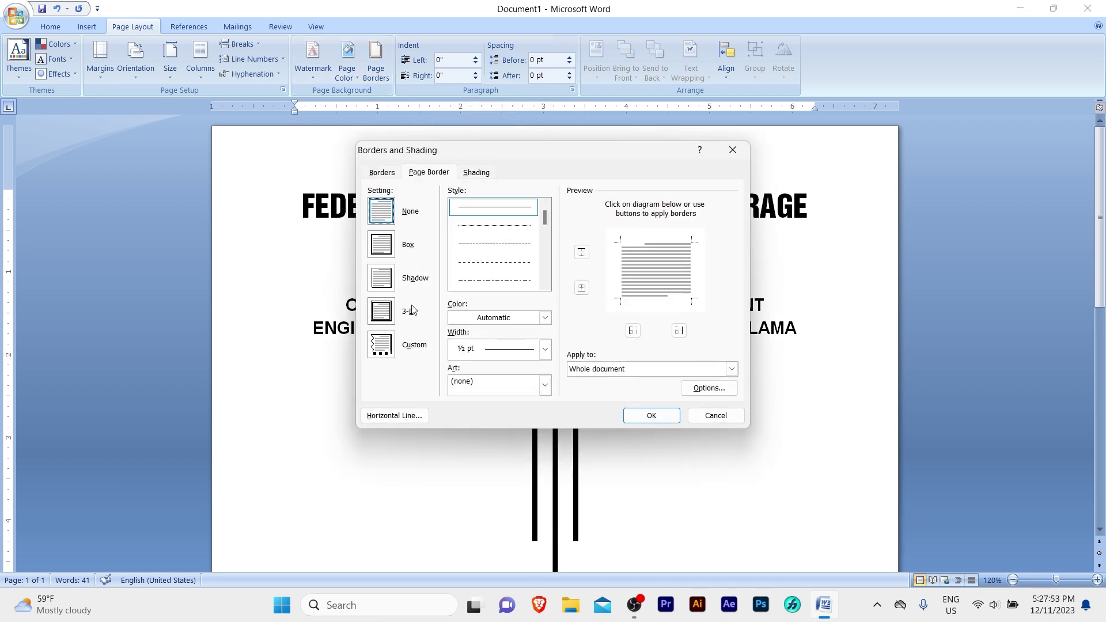
click(380, 244)
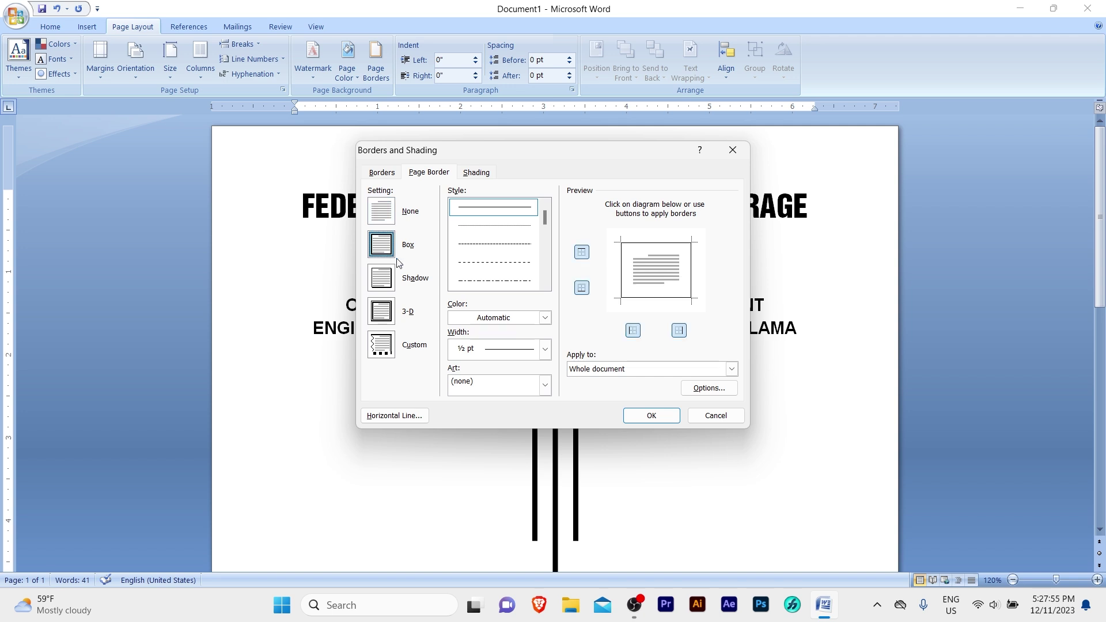
click(381, 320)
drag(543, 225, 548, 258)
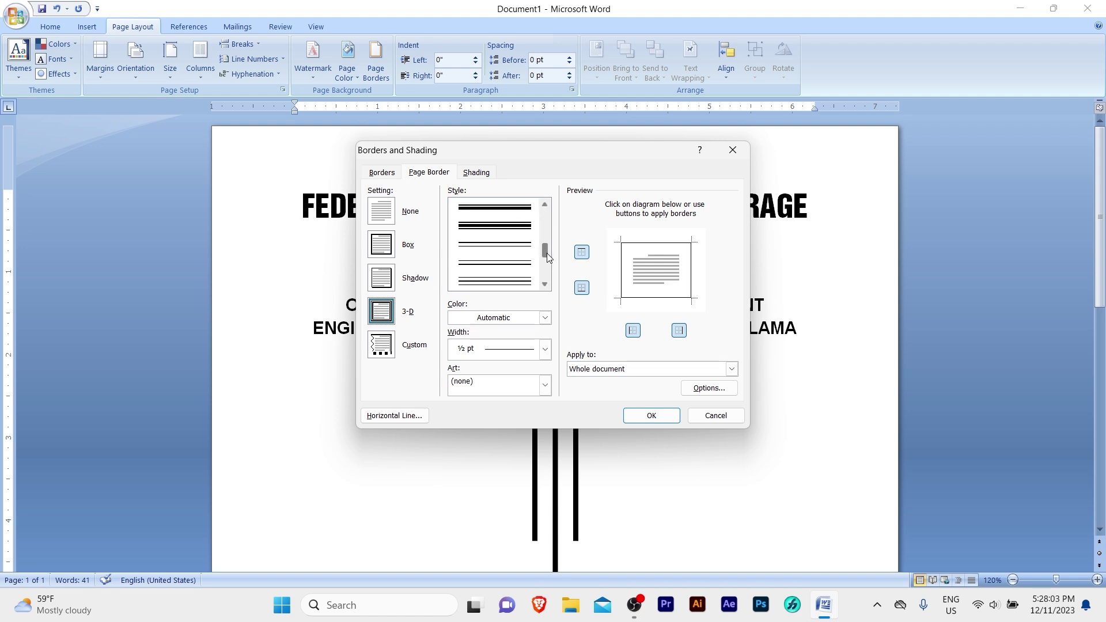
click(497, 235)
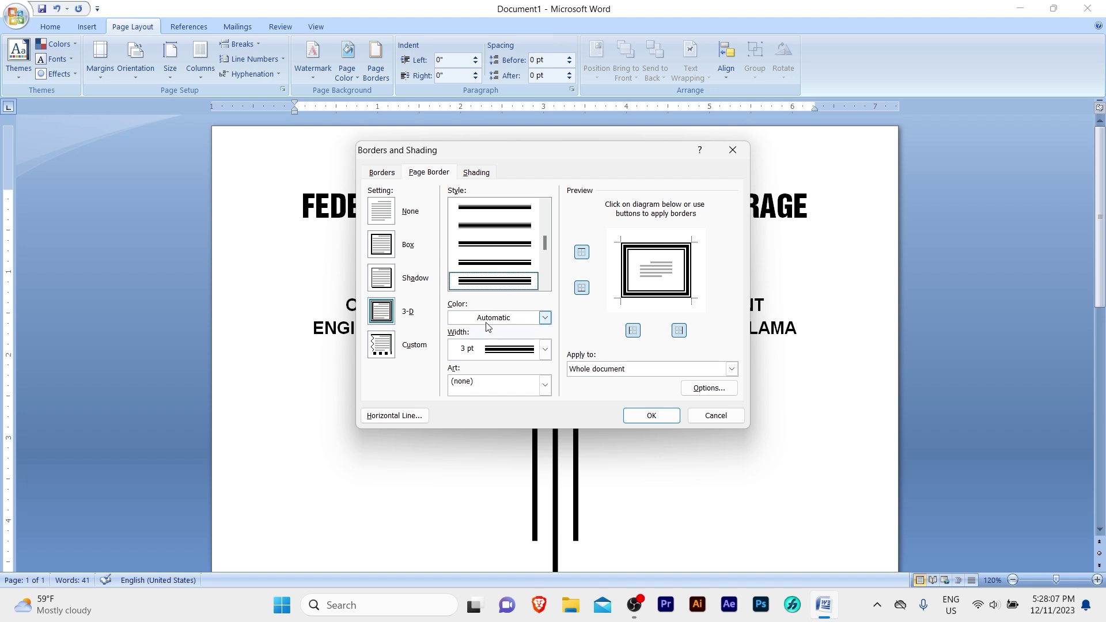
click(544, 320)
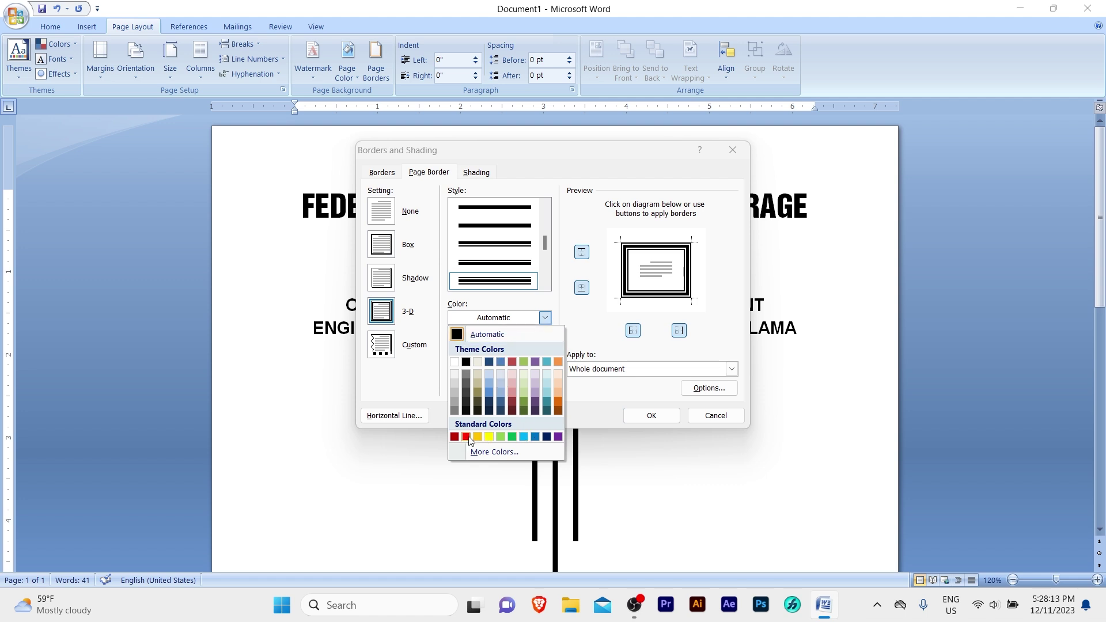
click(466, 437)
click(646, 416)
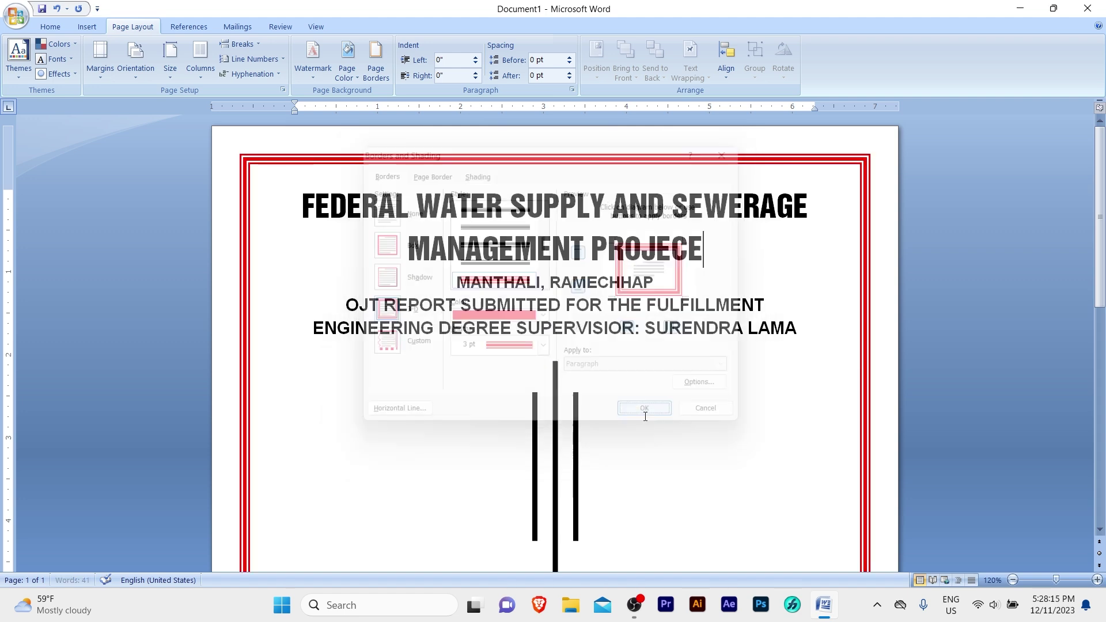
Check the bordered page and select all the cover page text.
scroll(752, 322, down, 10)
scroll(754, 318, down, 2)
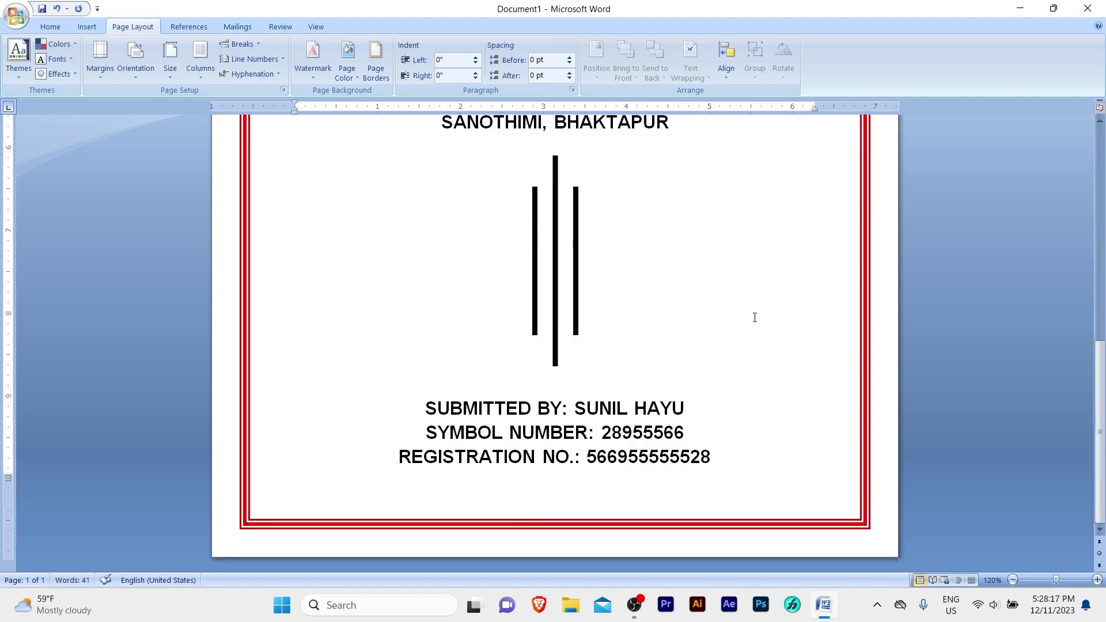
scroll(753, 317, up, 5)
scroll(753, 317, up, 7)
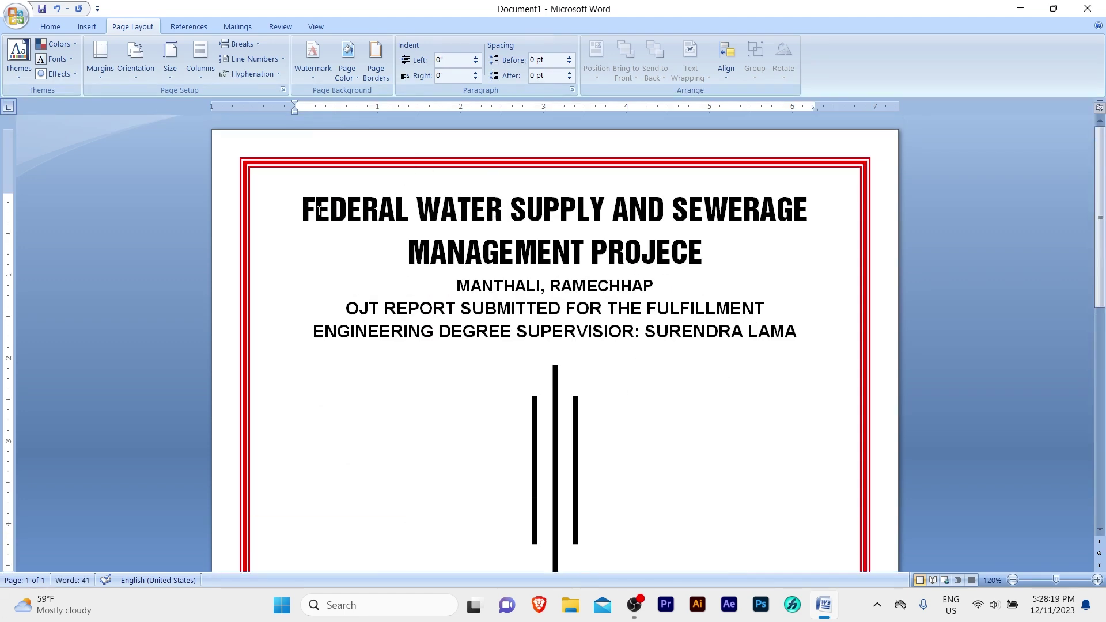
mouse_move(302, 211)
mouse_down()
mouse_move(640, 270)
mouse_move(746, 337)
mouse_move(723, 457)
mouse_up()
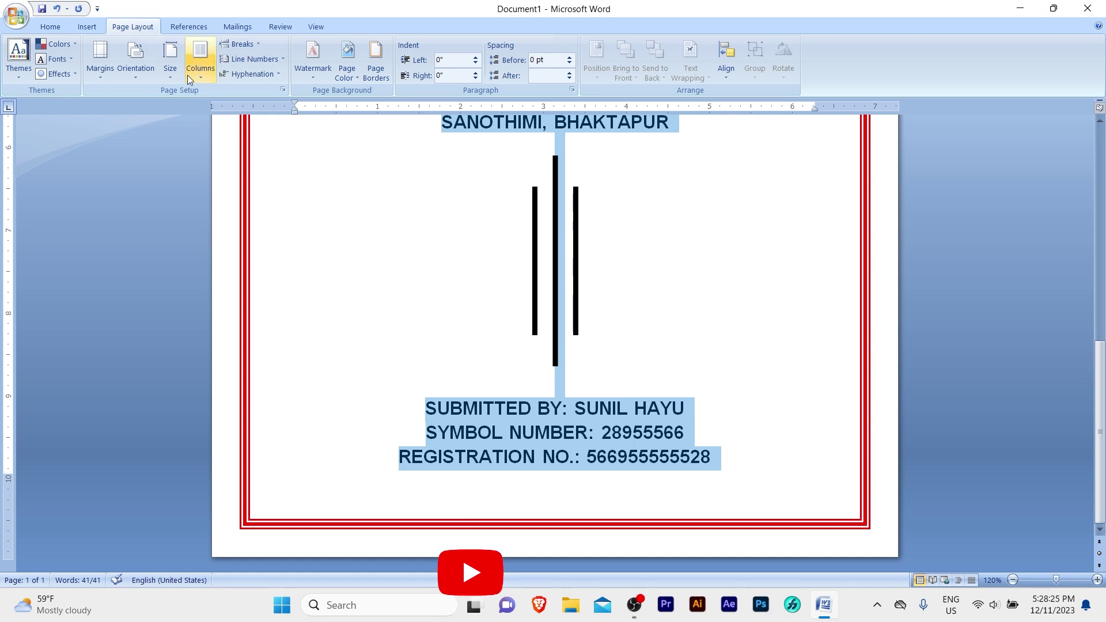
Set the font colour of the selected cover text to red.
click(51, 26)
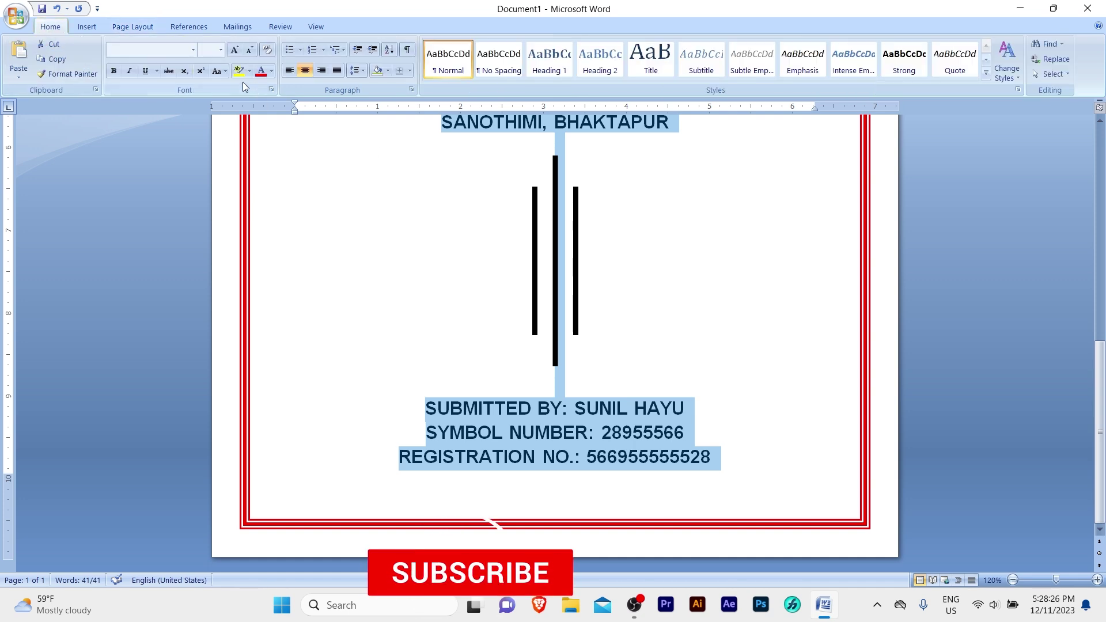
click(271, 71)
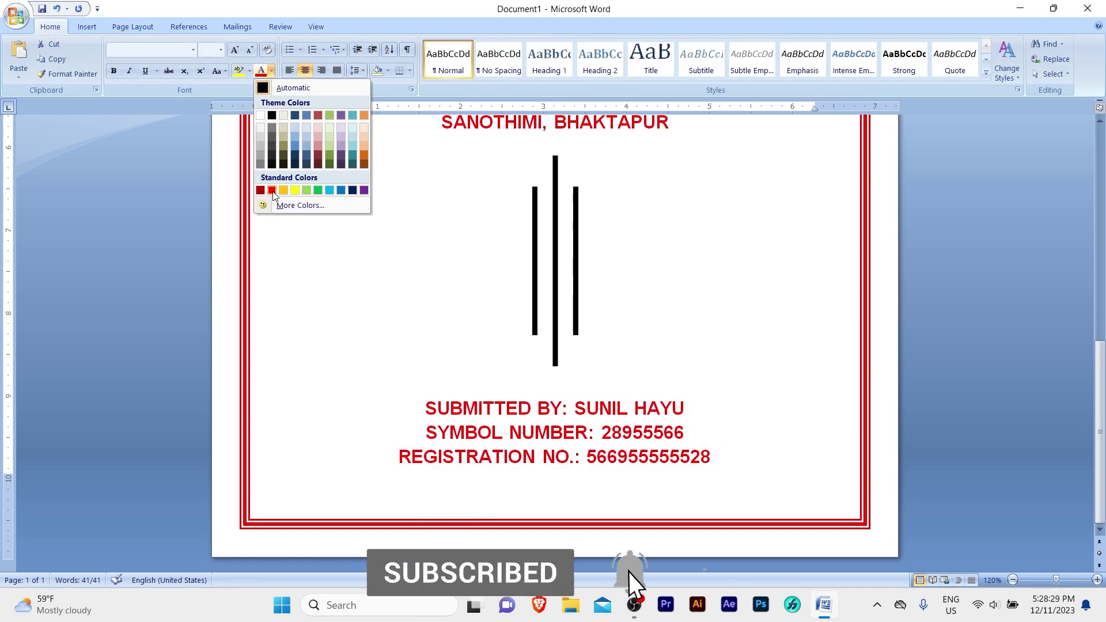
click(272, 190)
scroll(662, 288, up, 5)
scroll(663, 288, up, 3)
Deselect the text, review the red cover page, and select the upper ornament's middle line.
click(656, 283)
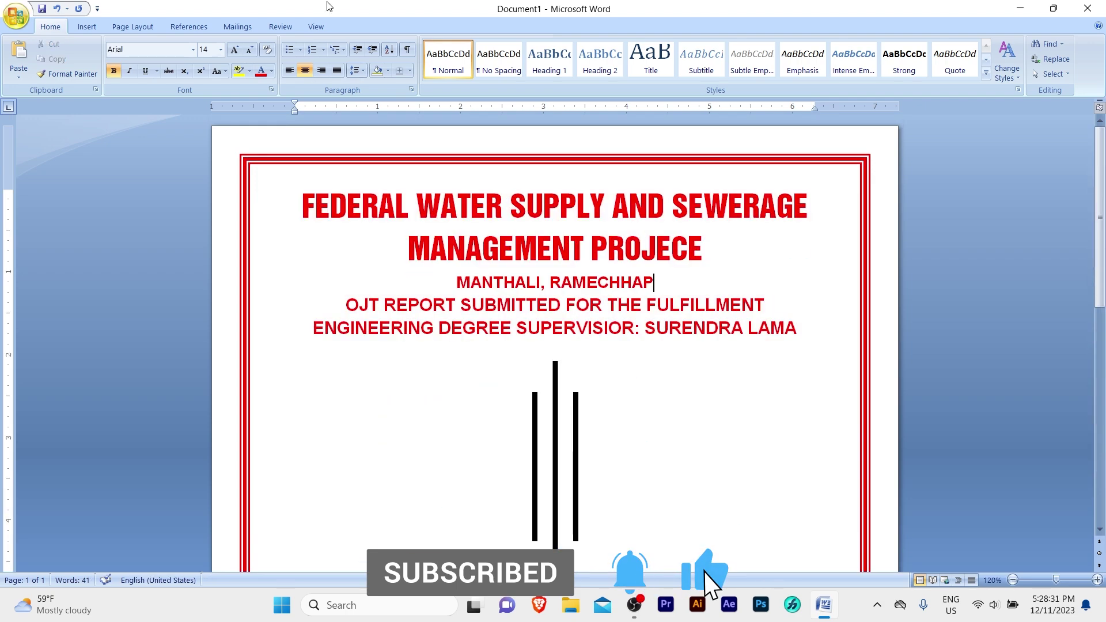
scroll(657, 267, down, 5)
scroll(657, 267, down, 5)
scroll(657, 267, down, 1)
scroll(657, 267, up, 7)
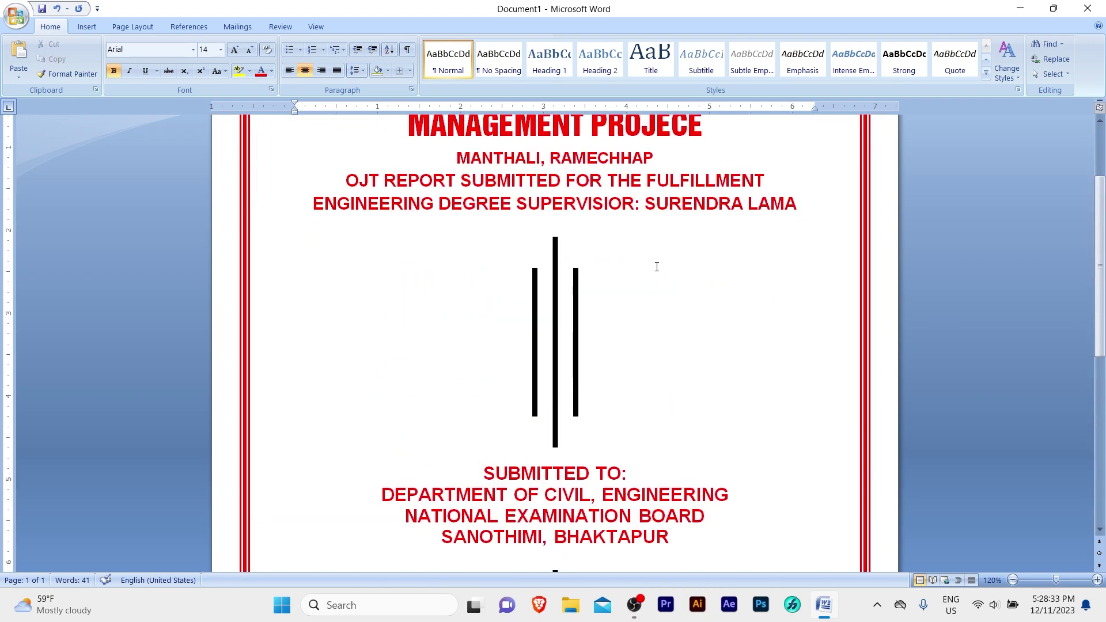
scroll(657, 266, up, 3)
scroll(622, 338, down, 3)
scroll(622, 338, down, 3)
scroll(622, 338, down, 5)
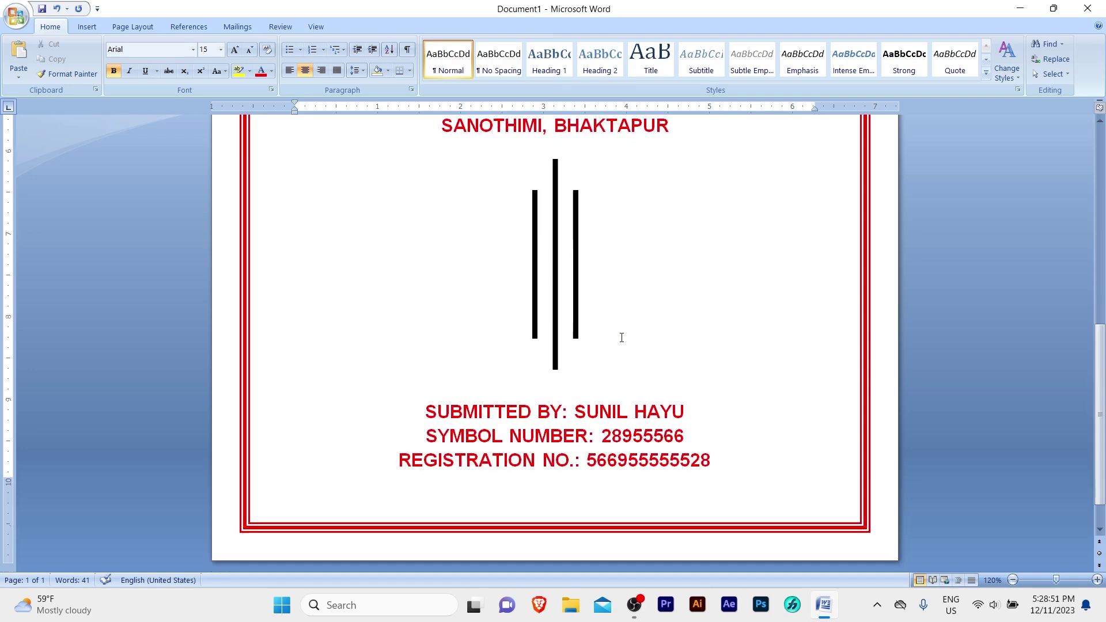
scroll(621, 338, up, 5)
scroll(622, 337, up, 2)
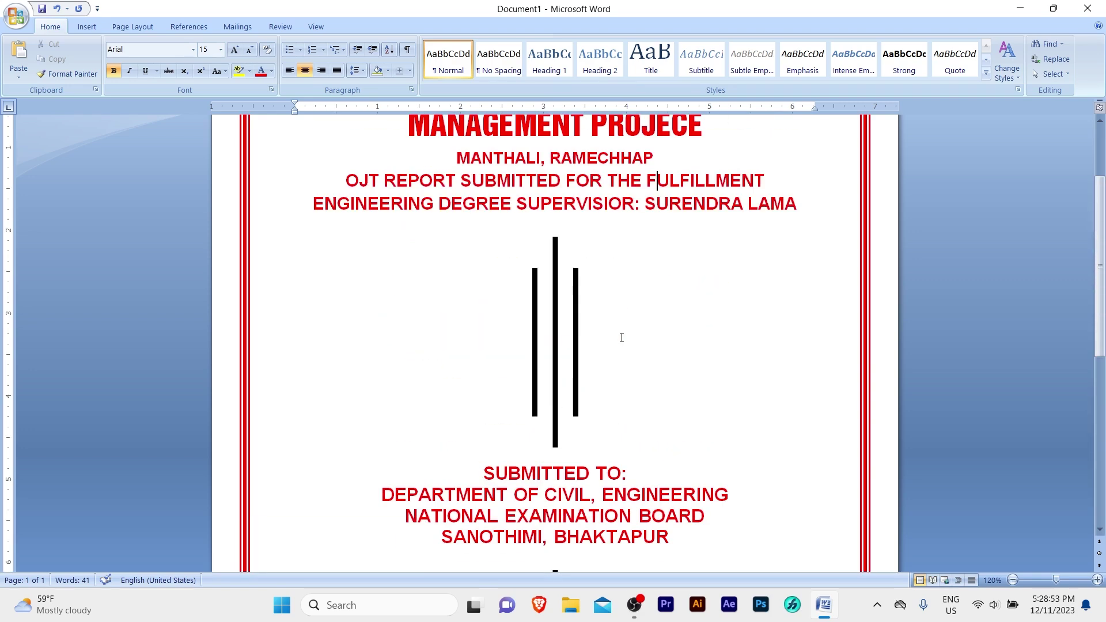
click(556, 279)
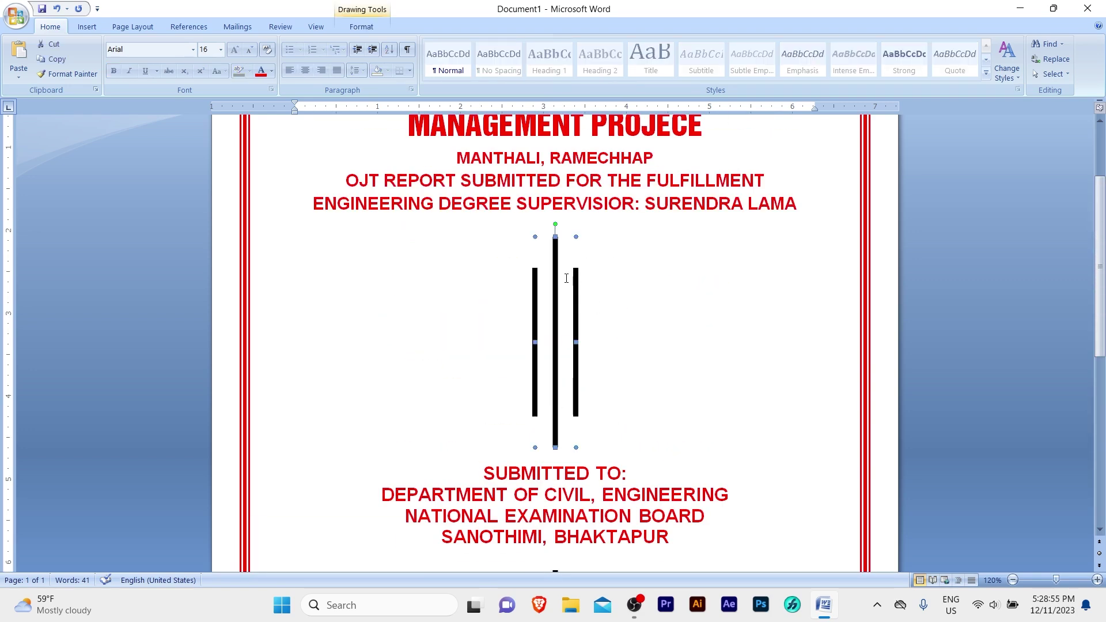
Ungroup the upper three-line ornament into separate lines.
click(667, 266)
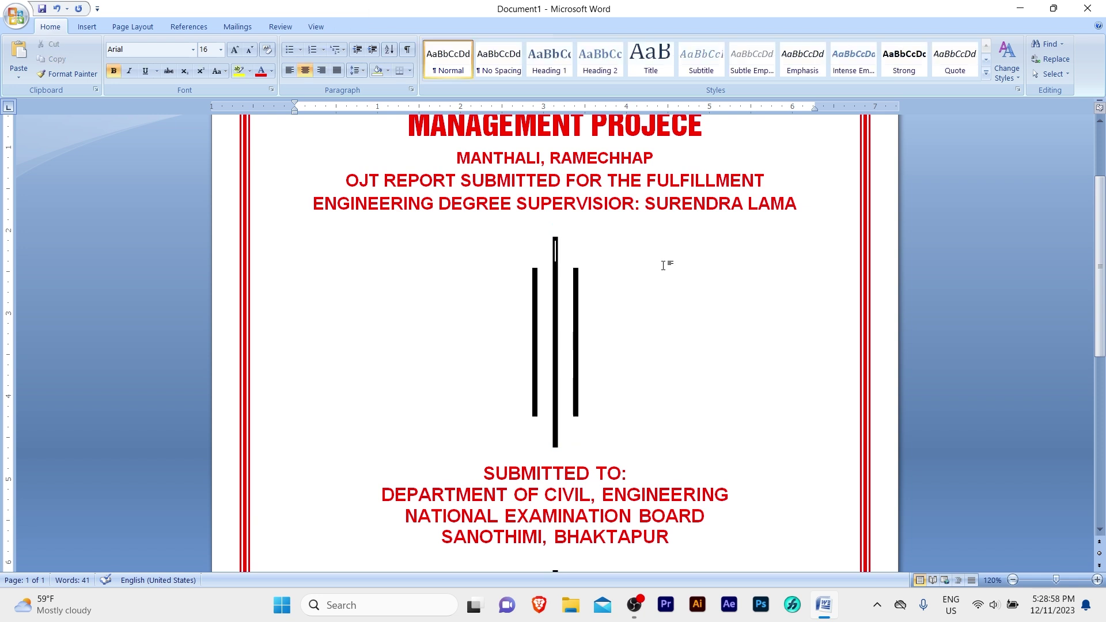
click(555, 280)
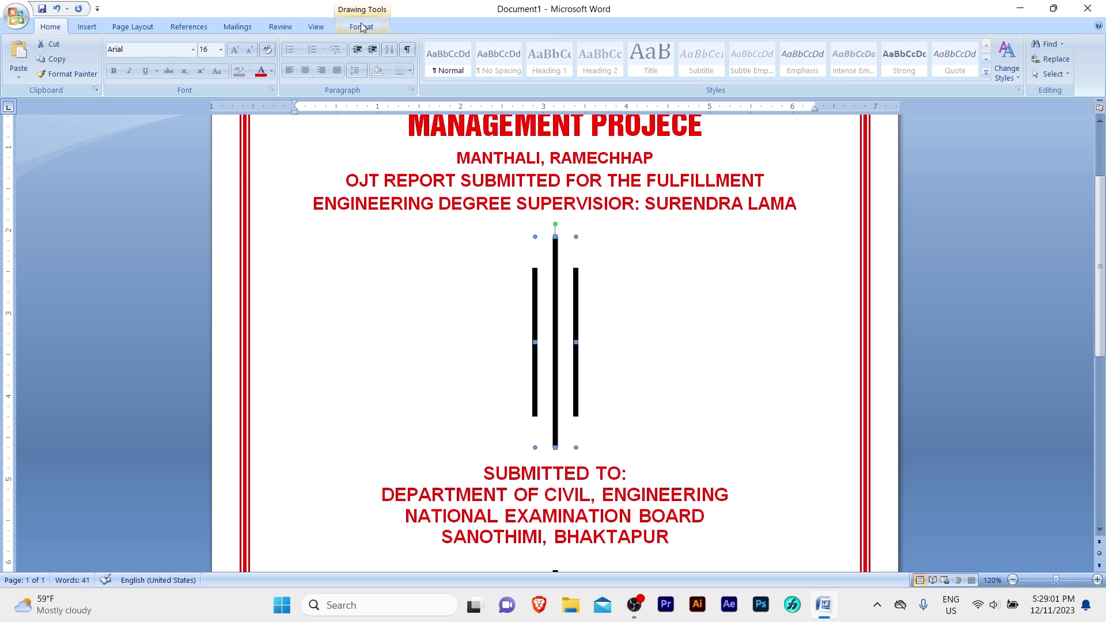
click(361, 27)
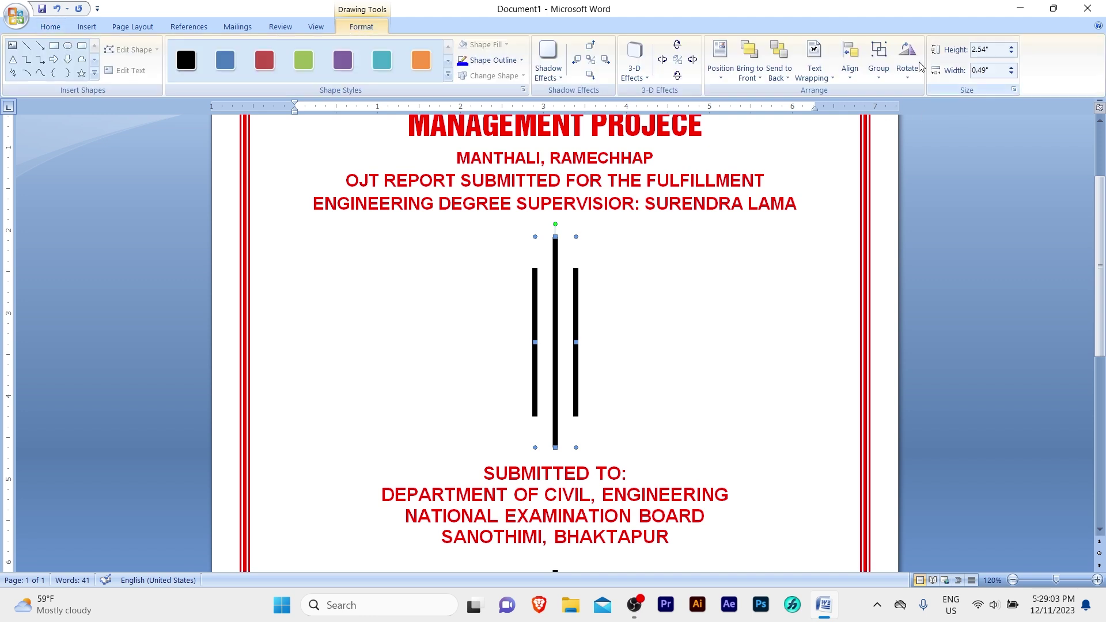
click(879, 57)
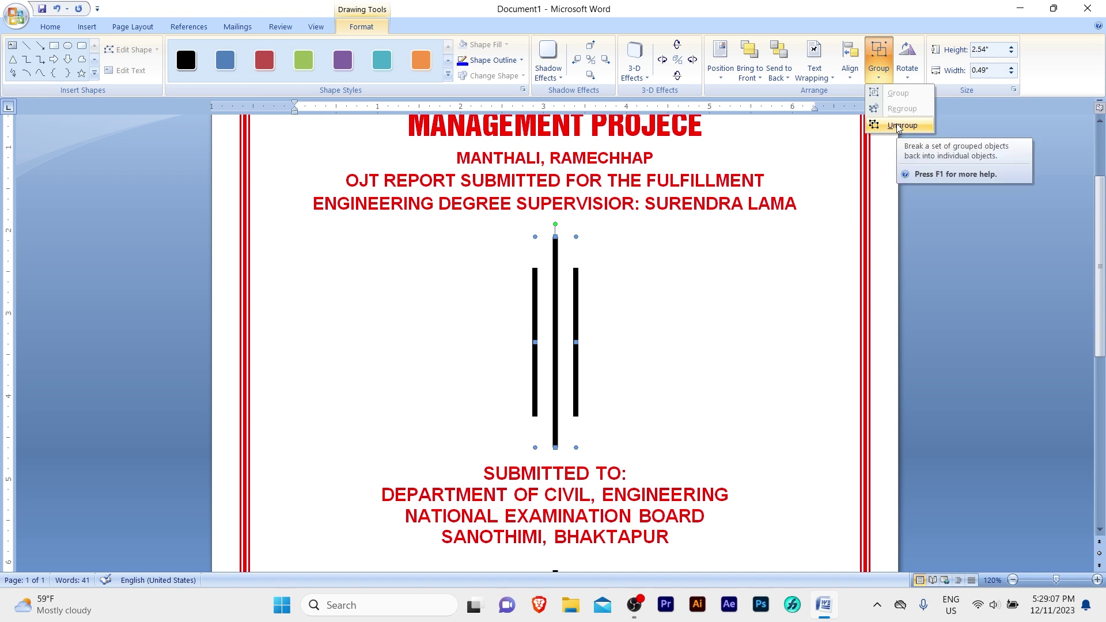
click(909, 128)
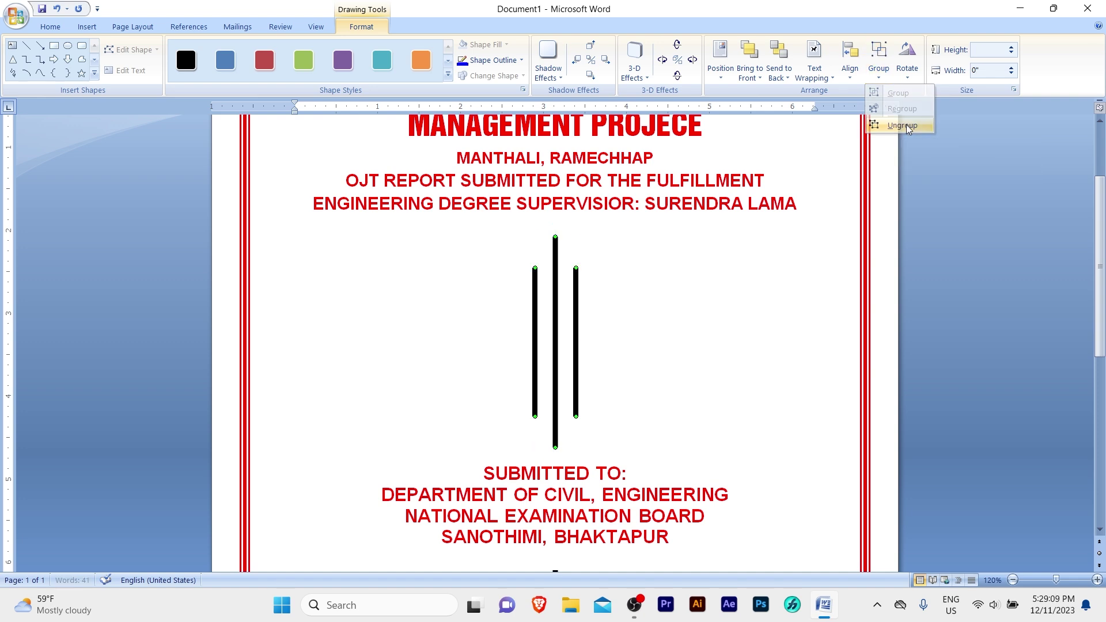
click(690, 273)
scroll(690, 273, up, 3)
scroll(691, 272, down, 3)
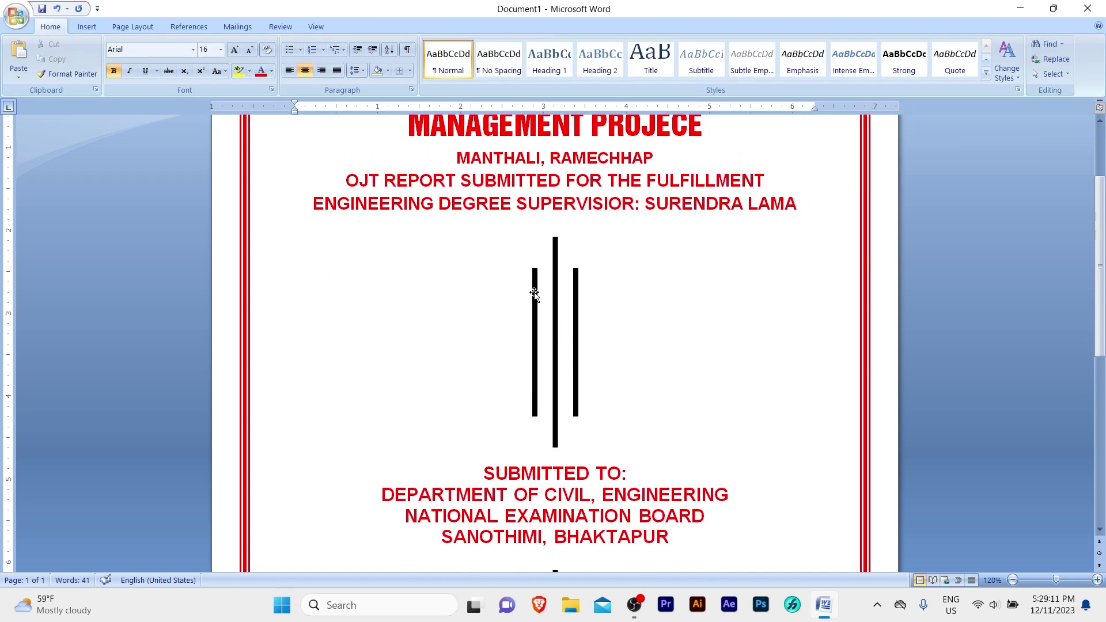
Give the left, middle and right lines of the upper ornament a red outline.
click(534, 293)
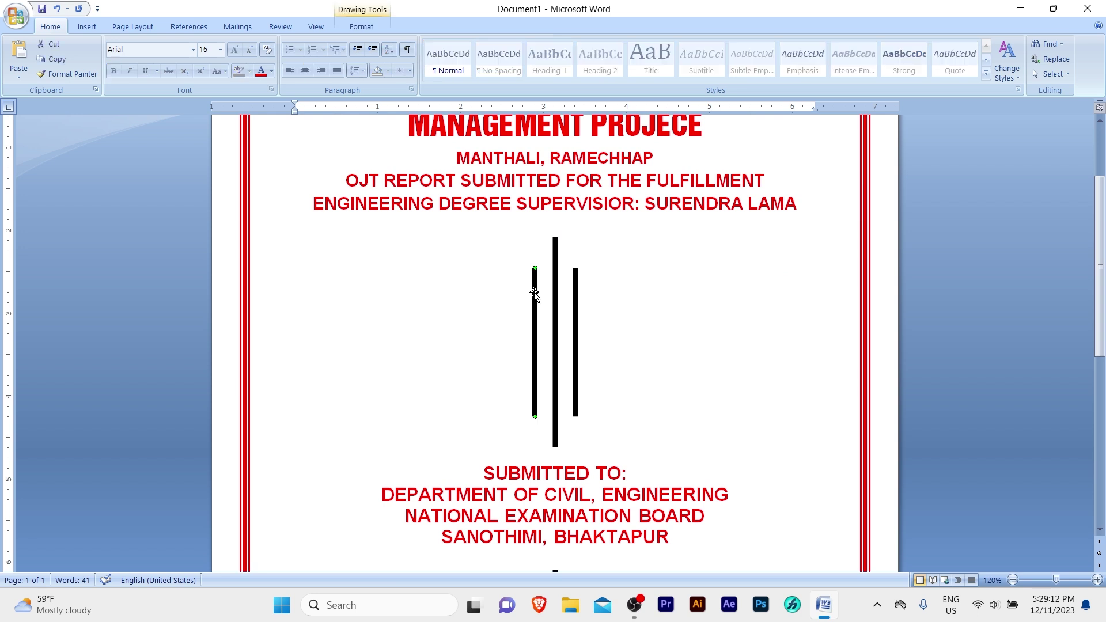
click(380, 29)
click(522, 60)
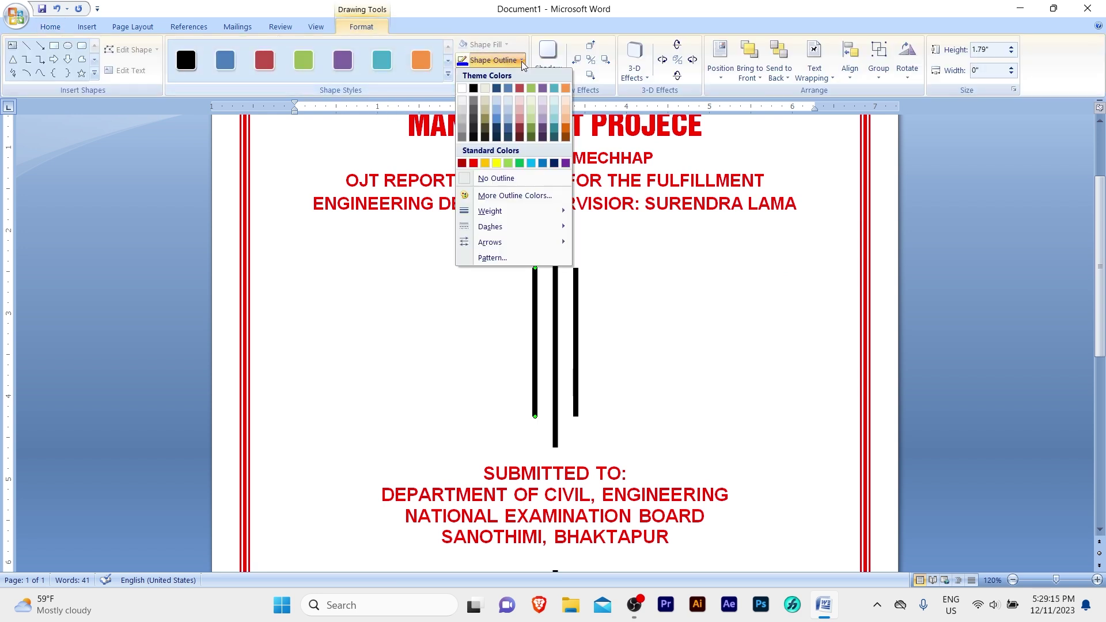
click(461, 163)
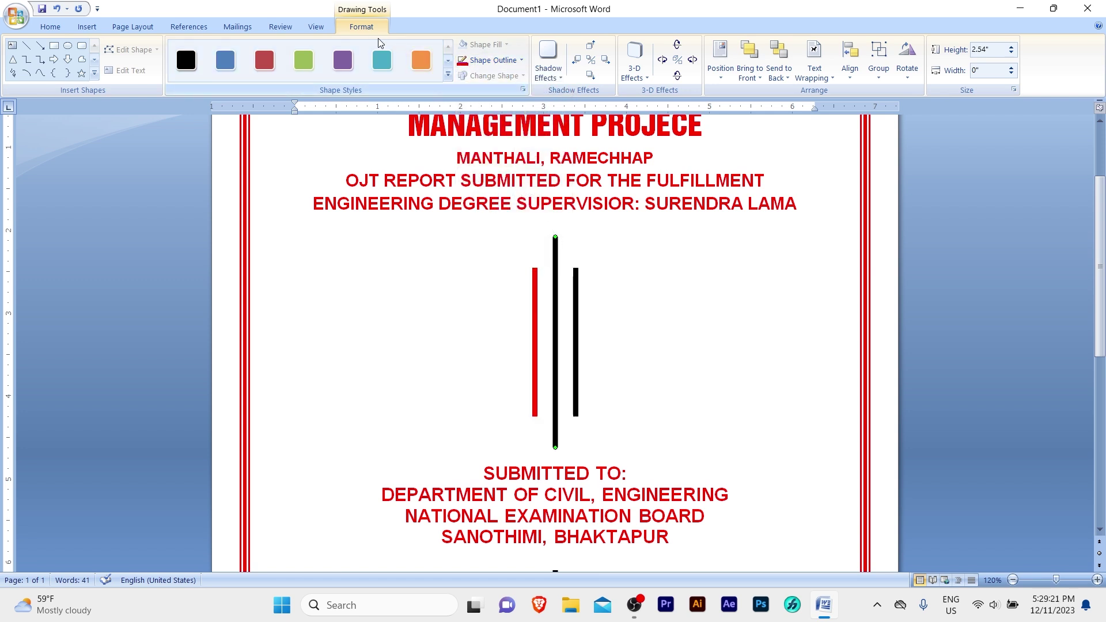
click(514, 59)
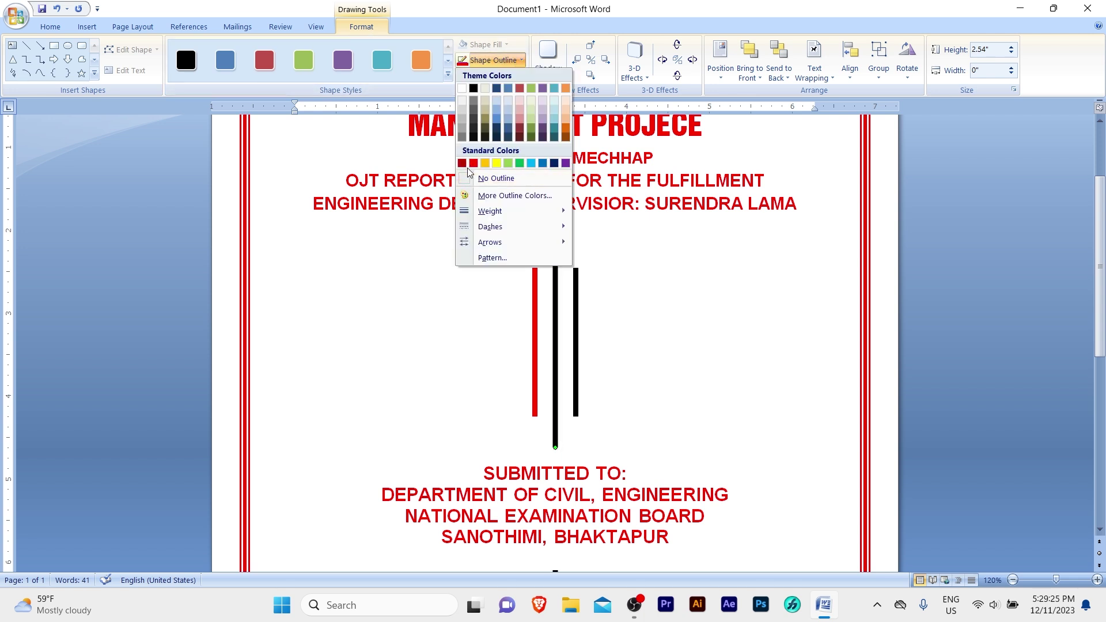
click(475, 164)
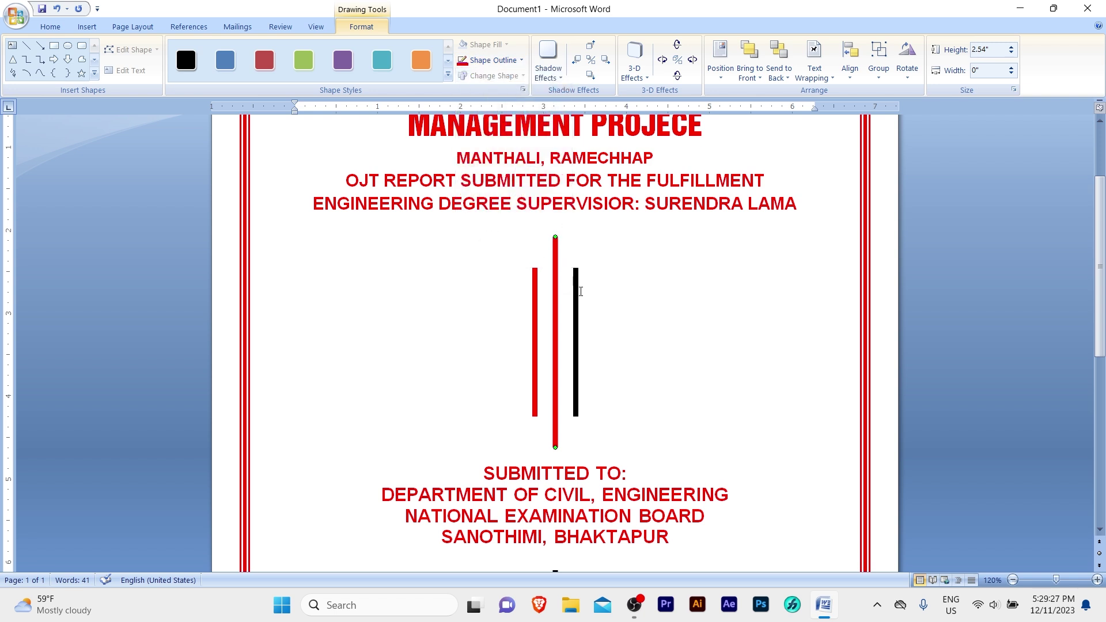
click(576, 282)
click(490, 60)
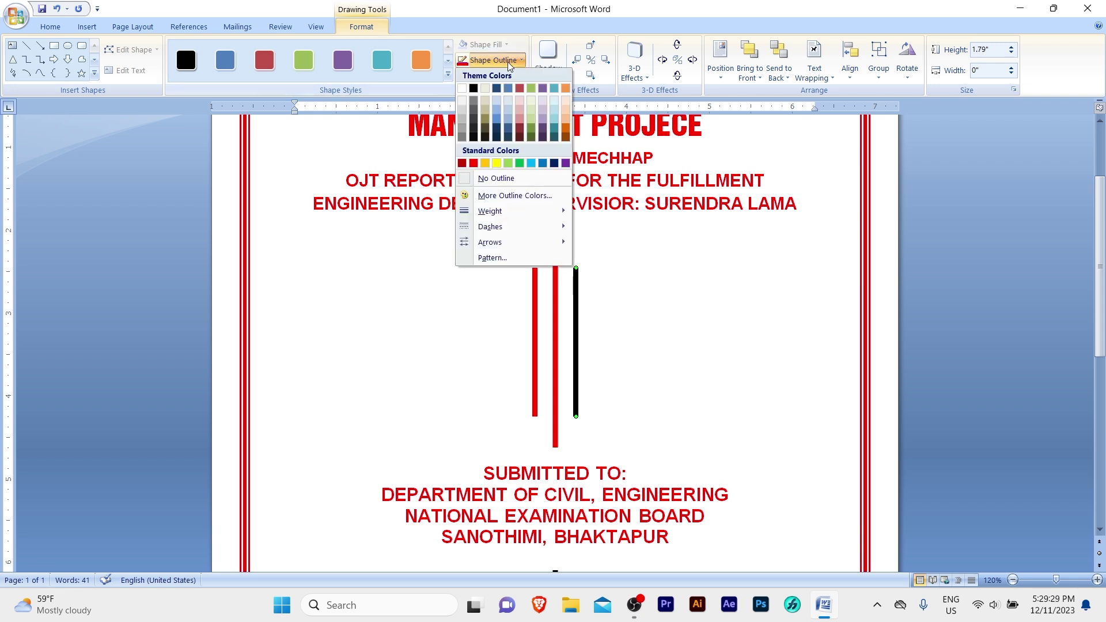
click(474, 163)
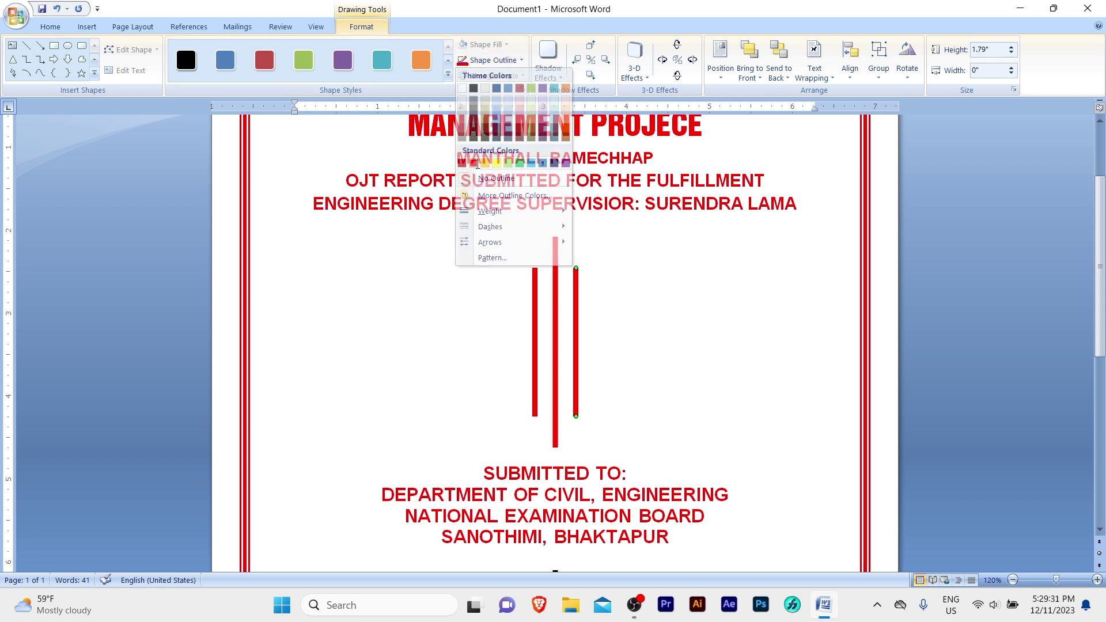
click(624, 322)
scroll(625, 323, down, 2)
scroll(625, 322, down, 8)
scroll(625, 322, up, 3)
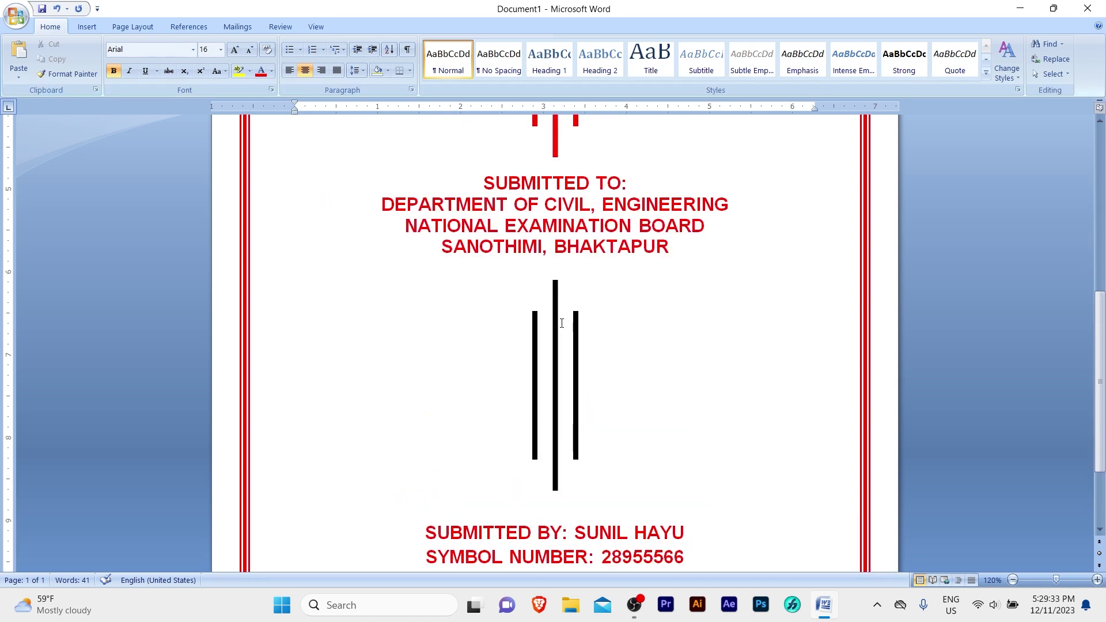
Ungroup the lower three-line ornament into separate lines.
click(553, 318)
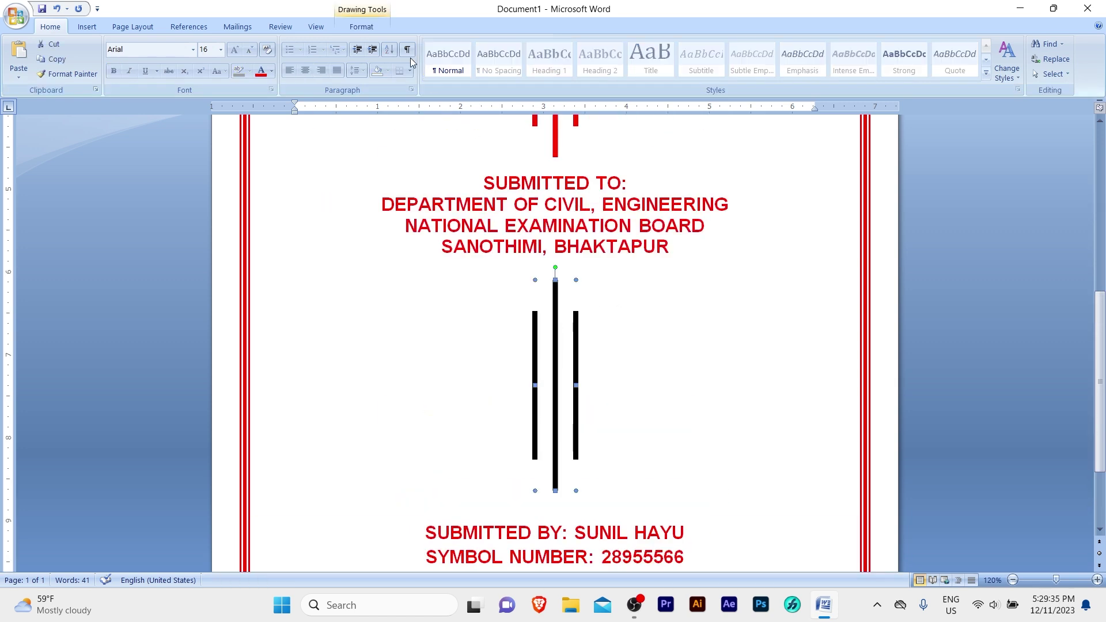
click(361, 27)
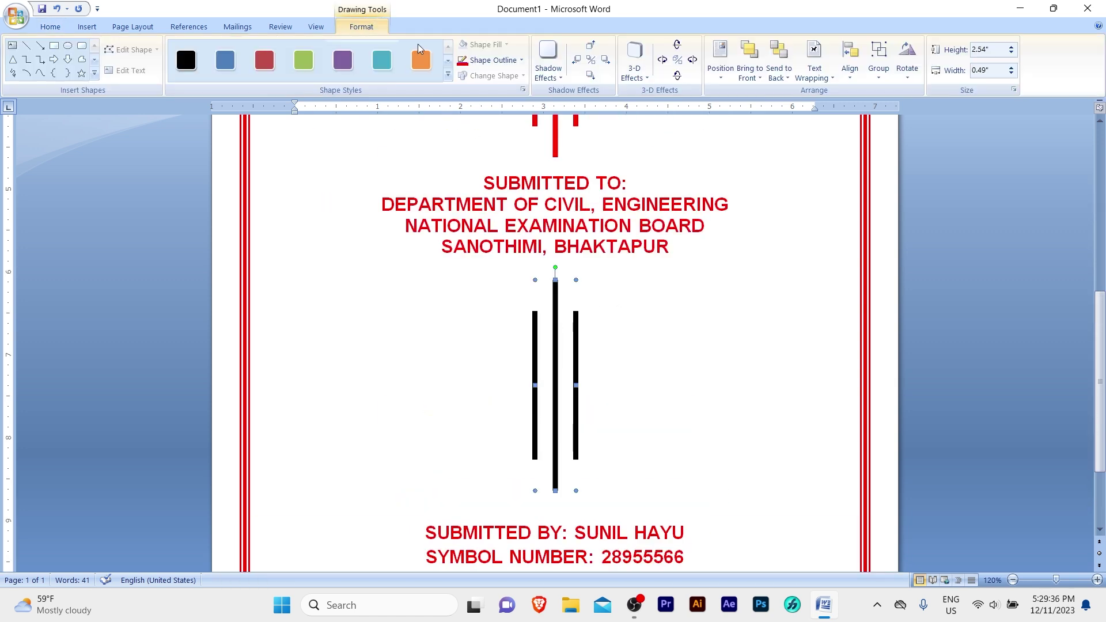
click(876, 78)
click(899, 123)
click(600, 321)
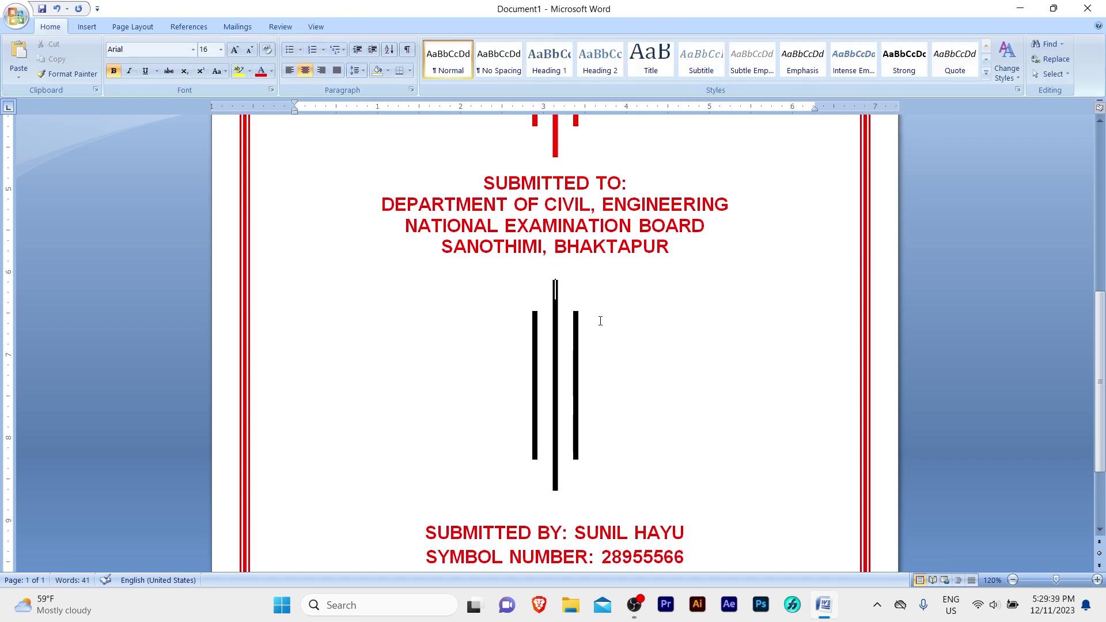
Give the middle, right and left lines of the lower ornament a red outline.
click(556, 314)
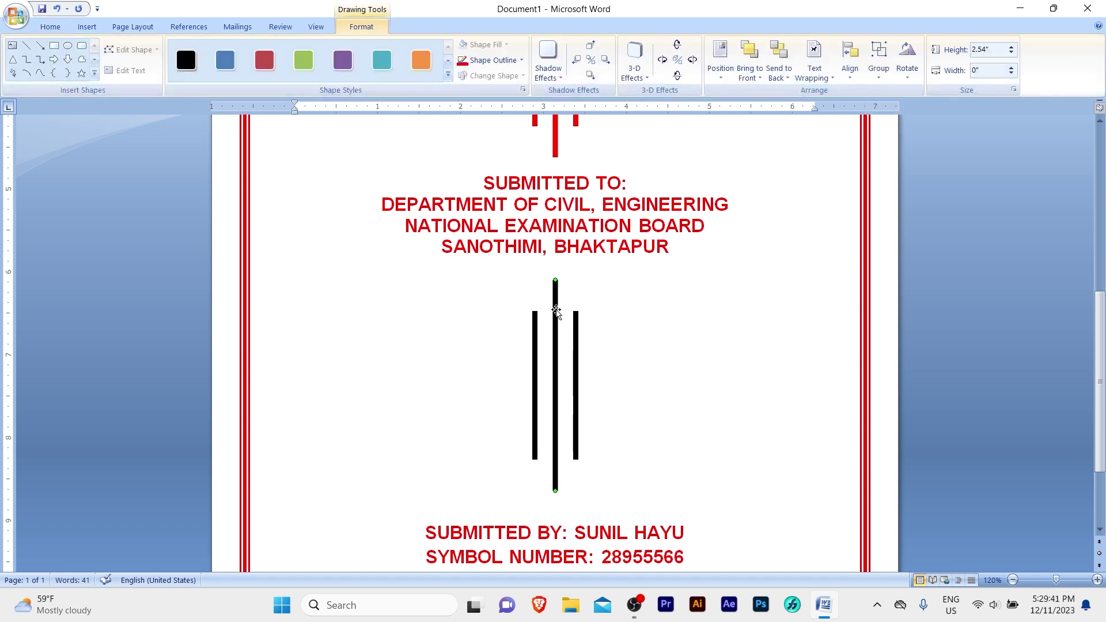
click(499, 60)
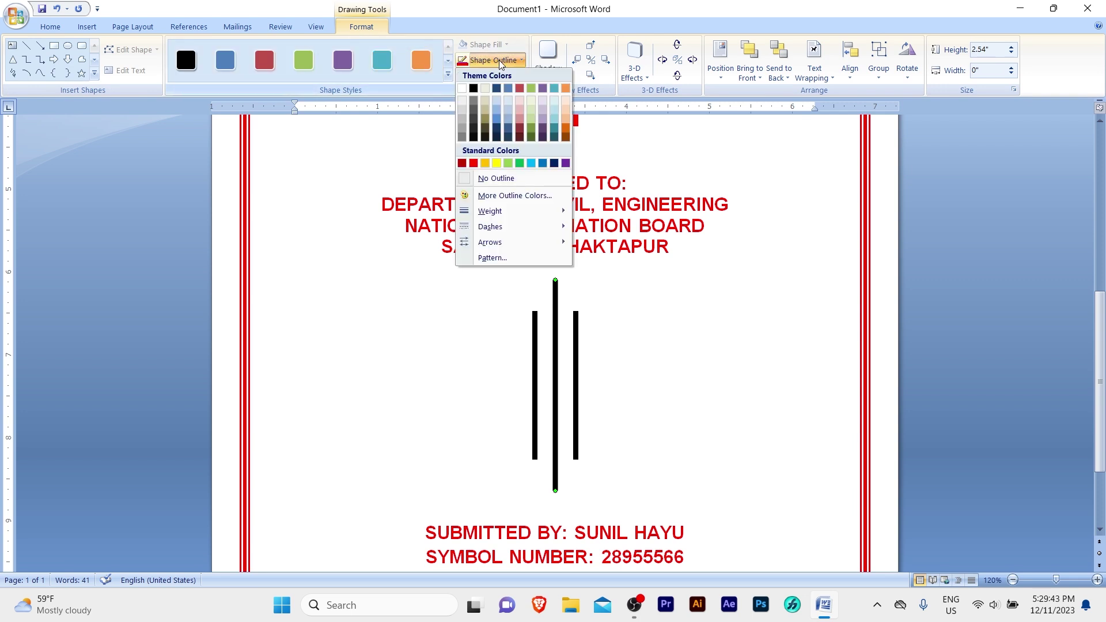
click(473, 163)
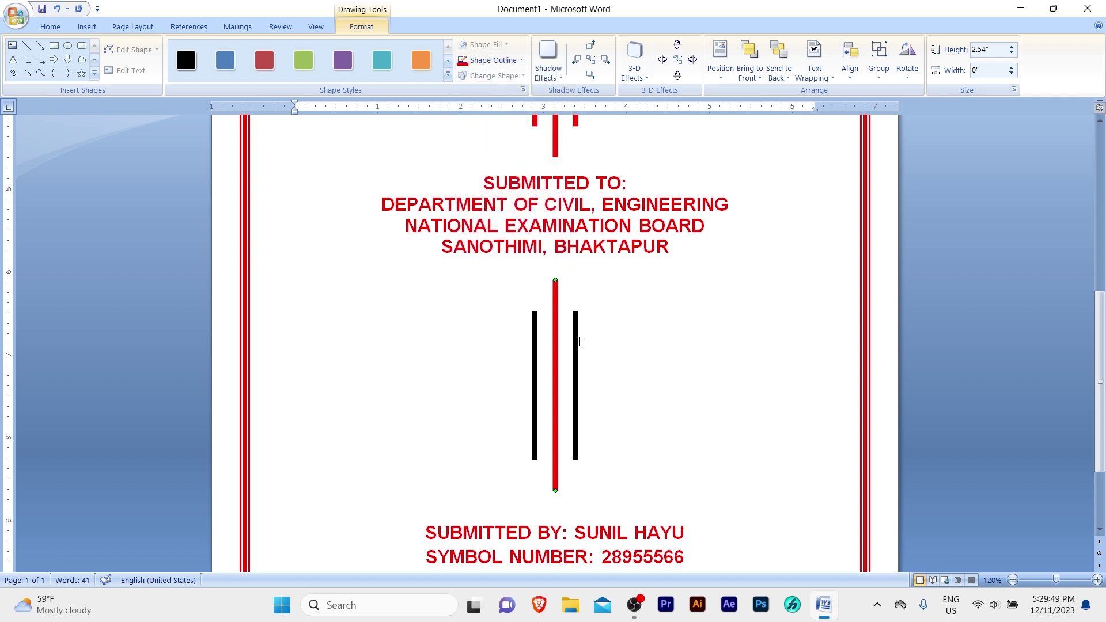
click(580, 342)
click(576, 344)
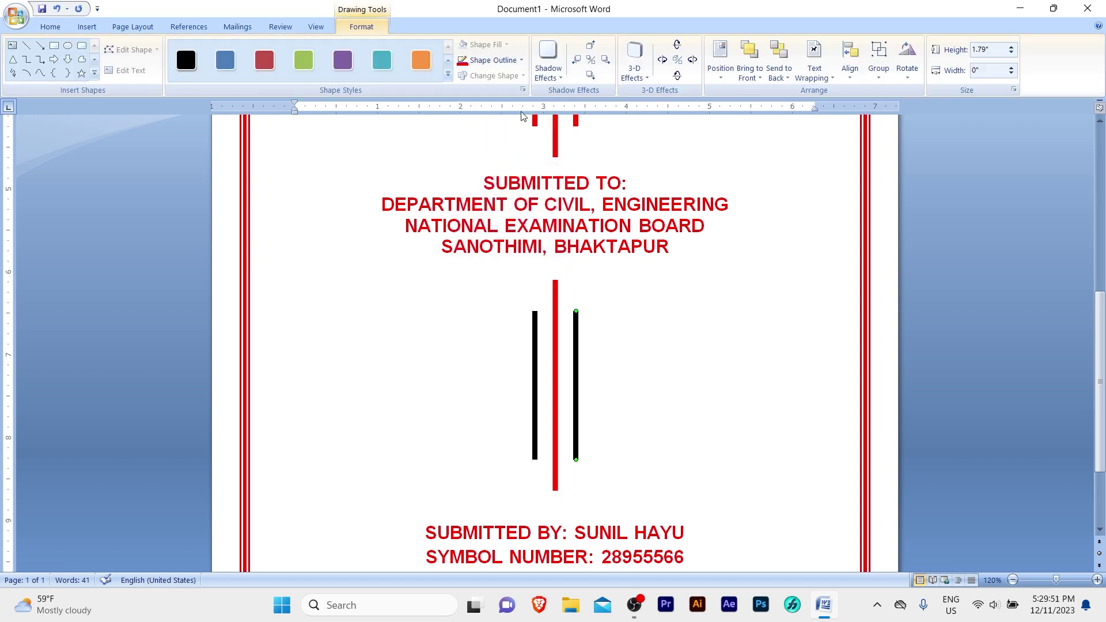
click(492, 57)
click(474, 162)
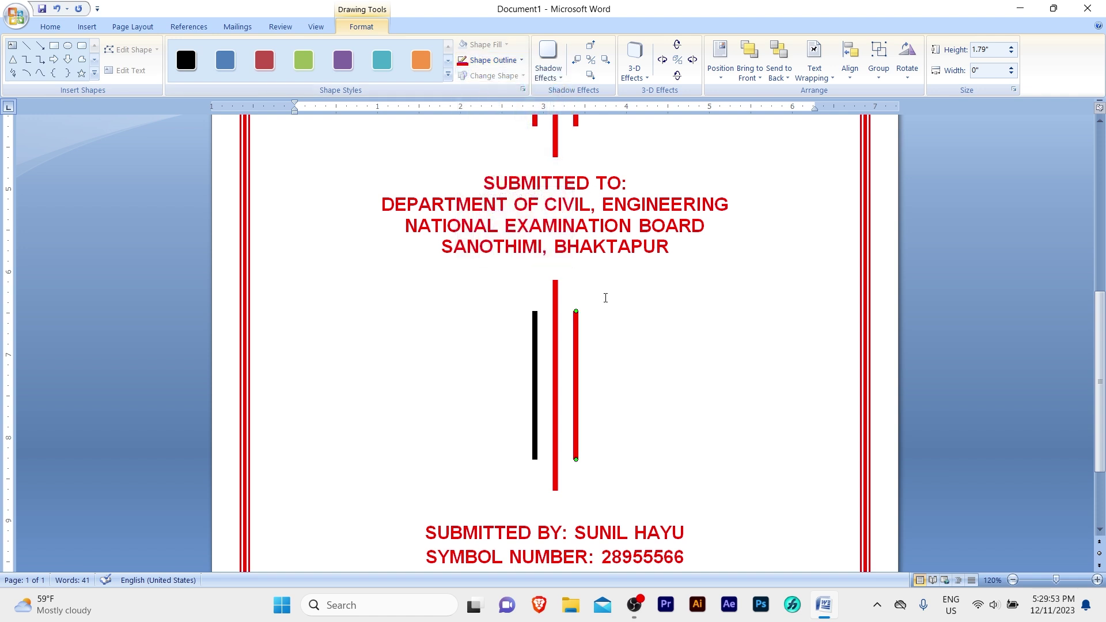
click(568, 317)
click(536, 334)
click(495, 60)
click(474, 162)
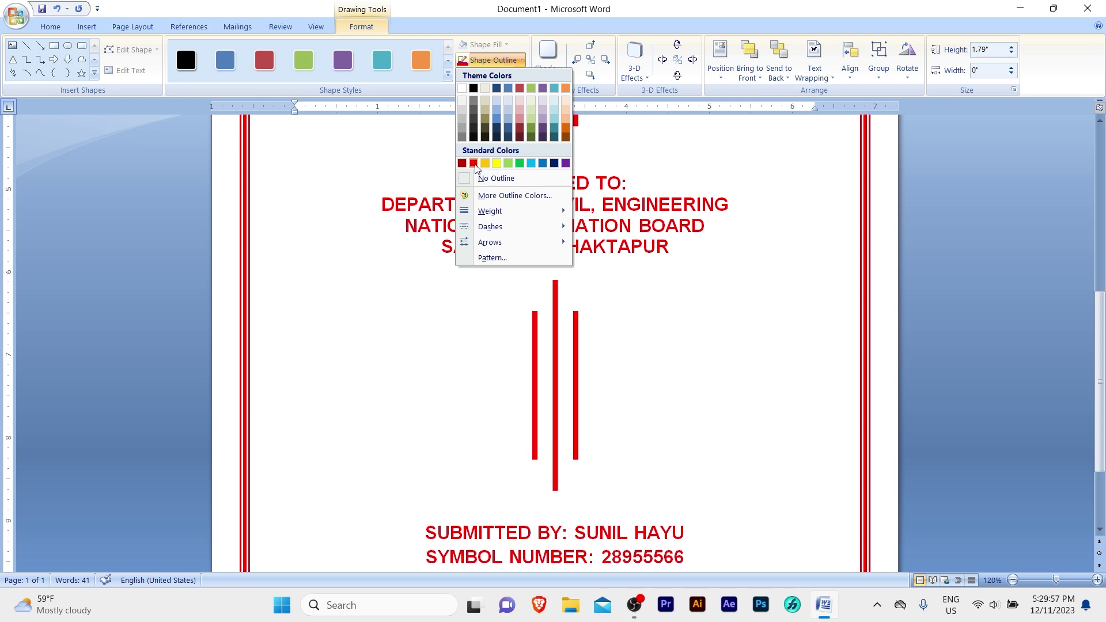
click(624, 298)
scroll(625, 299, up, 6)
scroll(625, 298, up, 3)
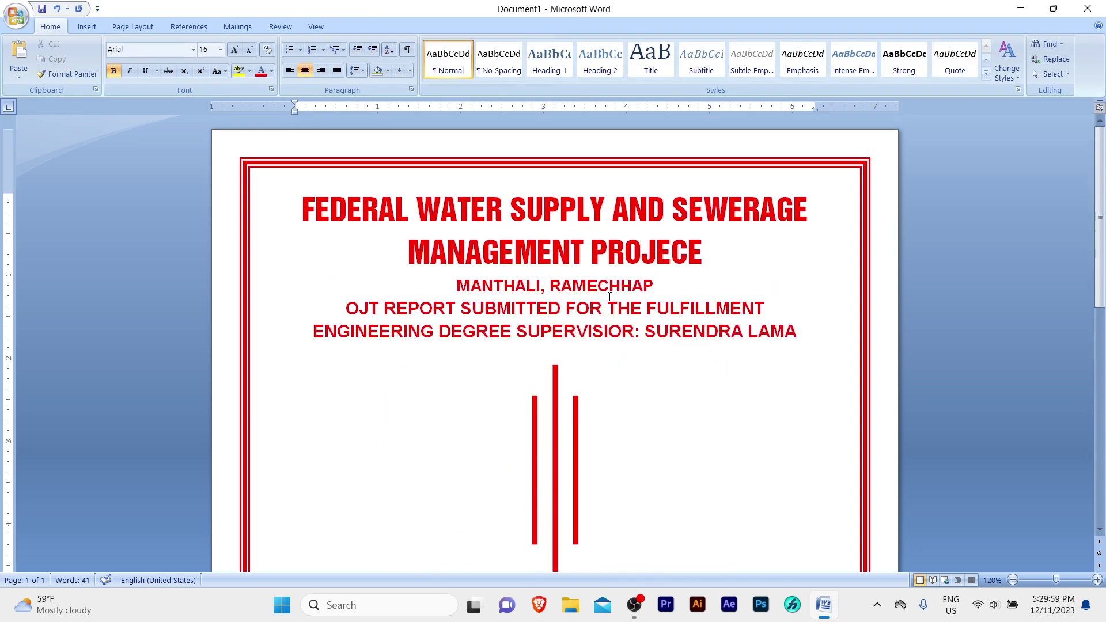
scroll(637, 295, down, 3)
scroll(638, 294, down, 7)
scroll(637, 294, up, 8)
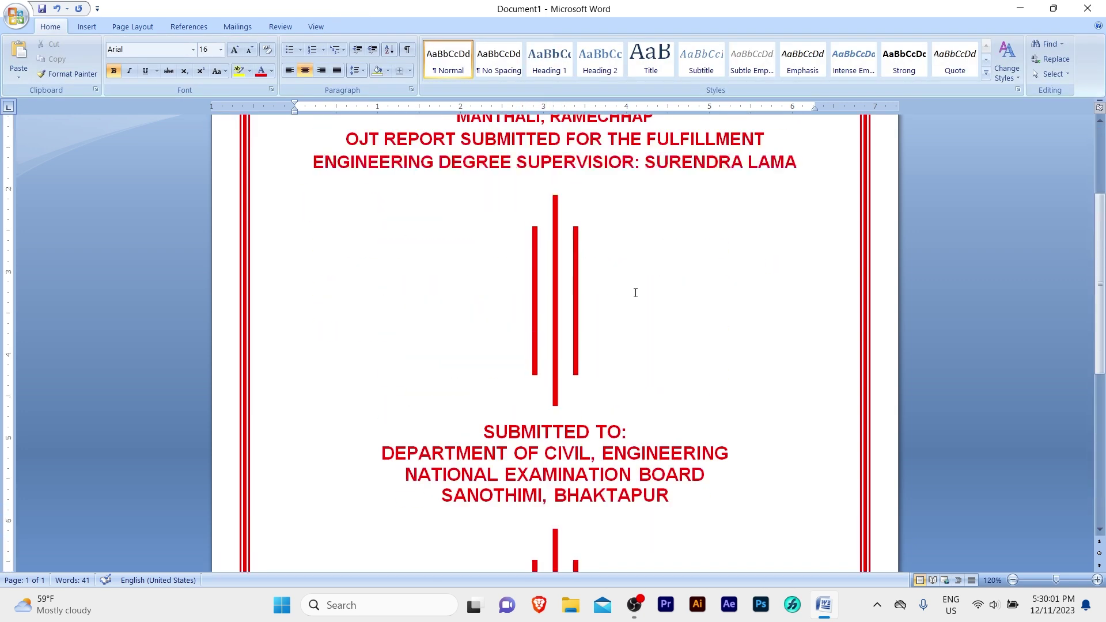
scroll(636, 293, up, 2)
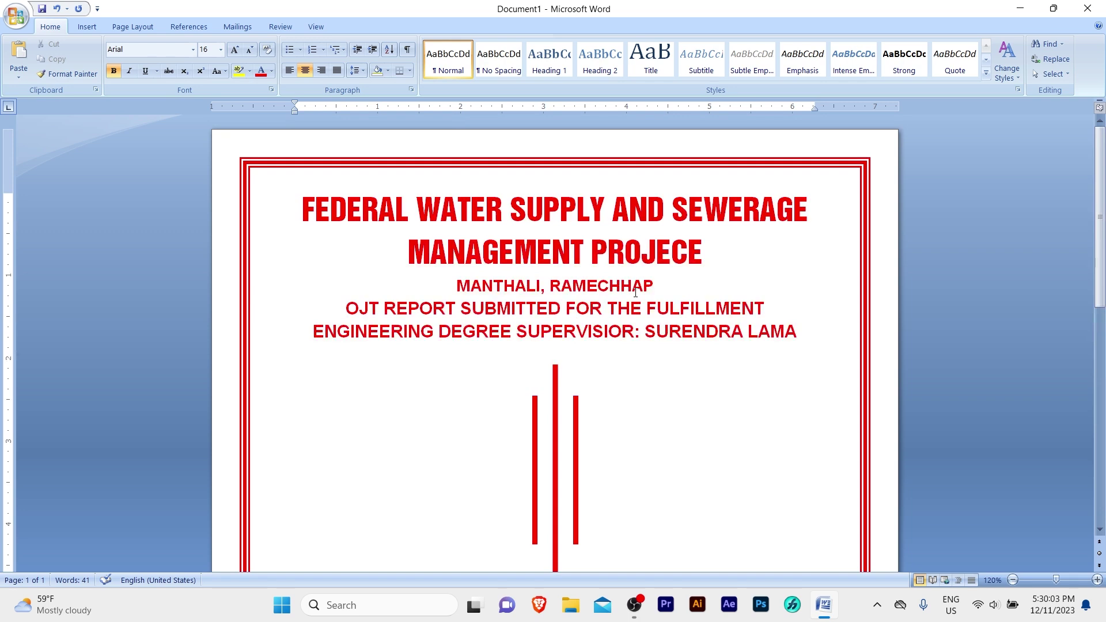
scroll(648, 306, down, 3)
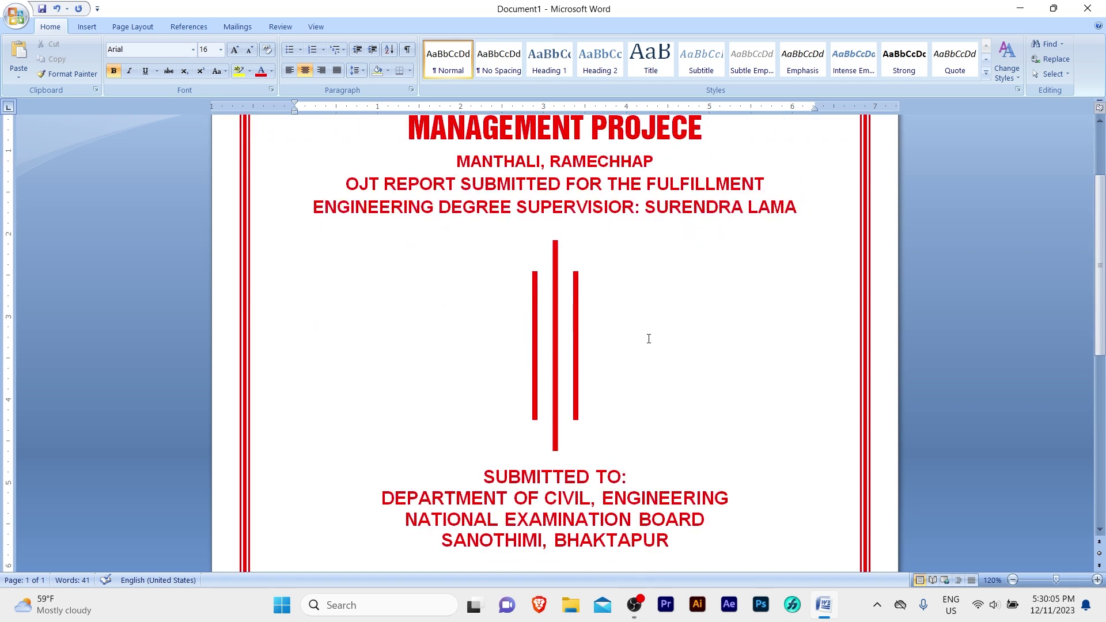
scroll(649, 339, down, 1)
scroll(649, 339, down, 2)
scroll(649, 339, down, 7)
scroll(649, 339, up, 10)
scroll(649, 339, up, 3)
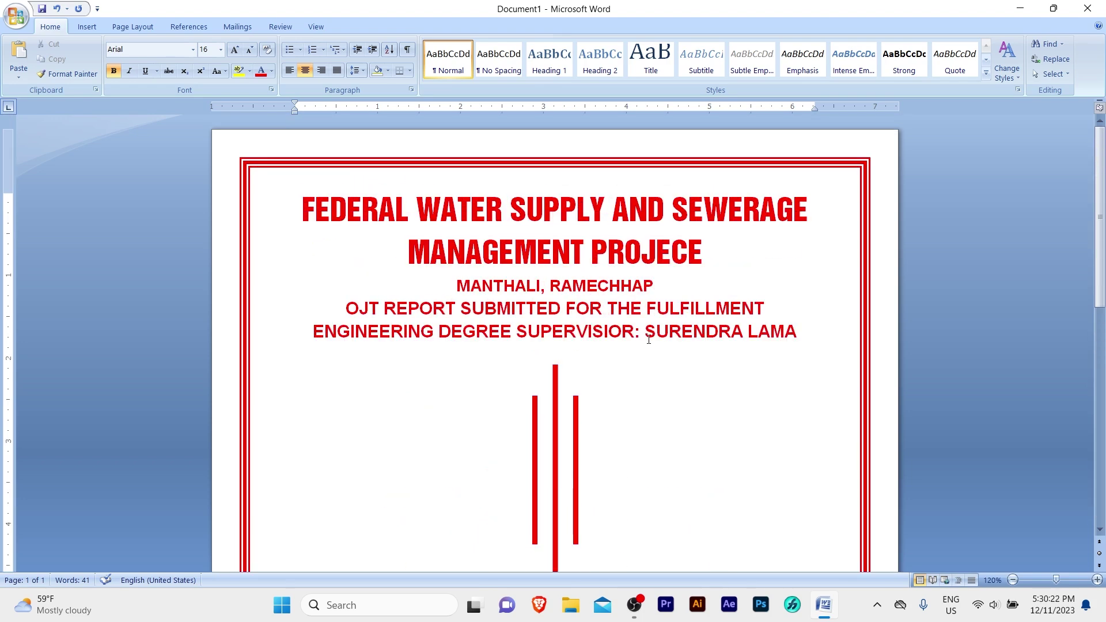
scroll(649, 340, down, 6)
scroll(649, 340, down, 6)
scroll(649, 339, down, 2)
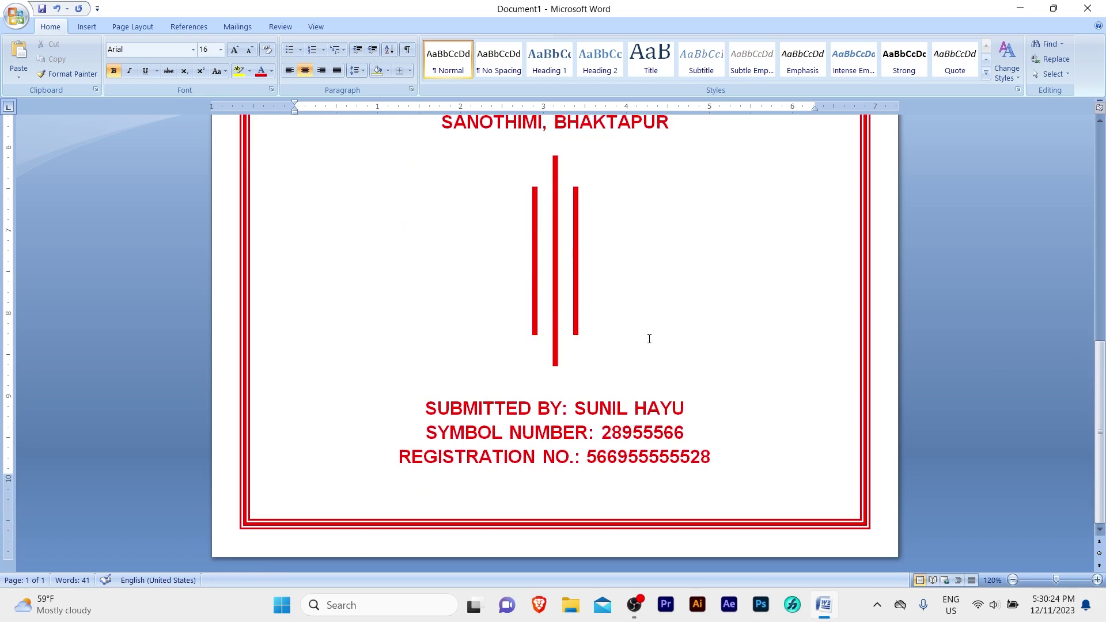
scroll(649, 339, up, 2)
scroll(649, 338, up, 3)
scroll(649, 339, up, 7)
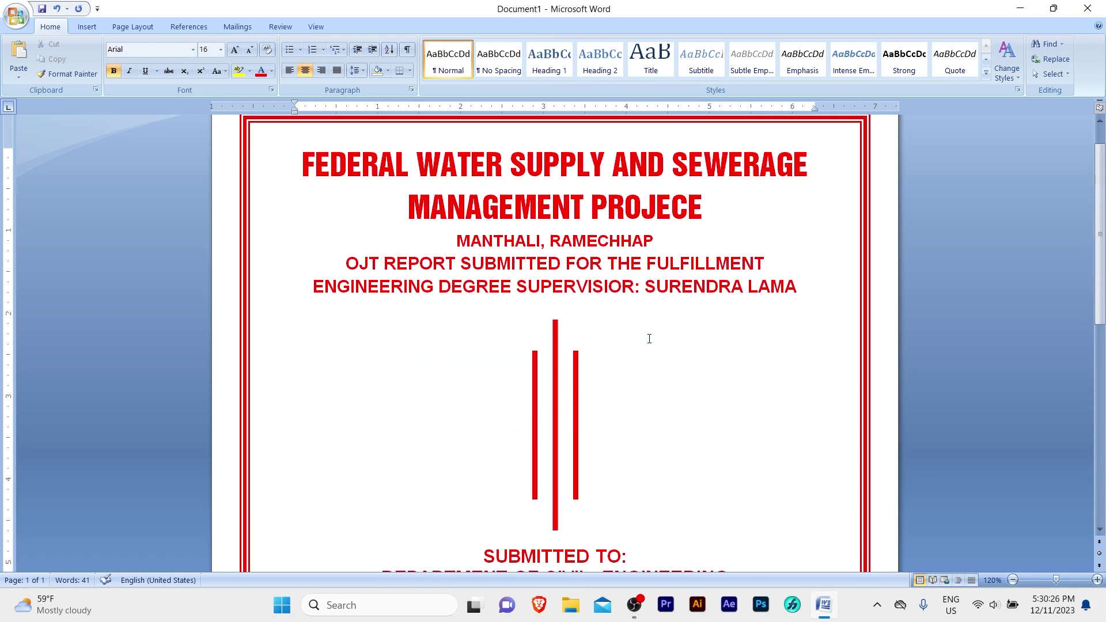
scroll(649, 339, up, 1)
scroll(650, 339, down, 2)
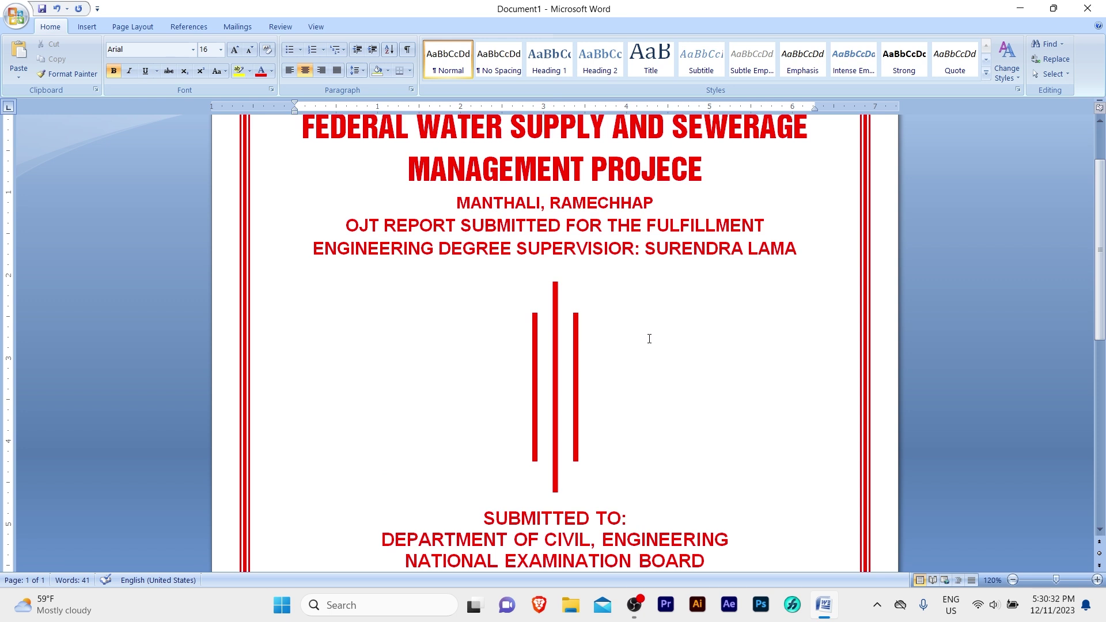
scroll(649, 339, up, 2)
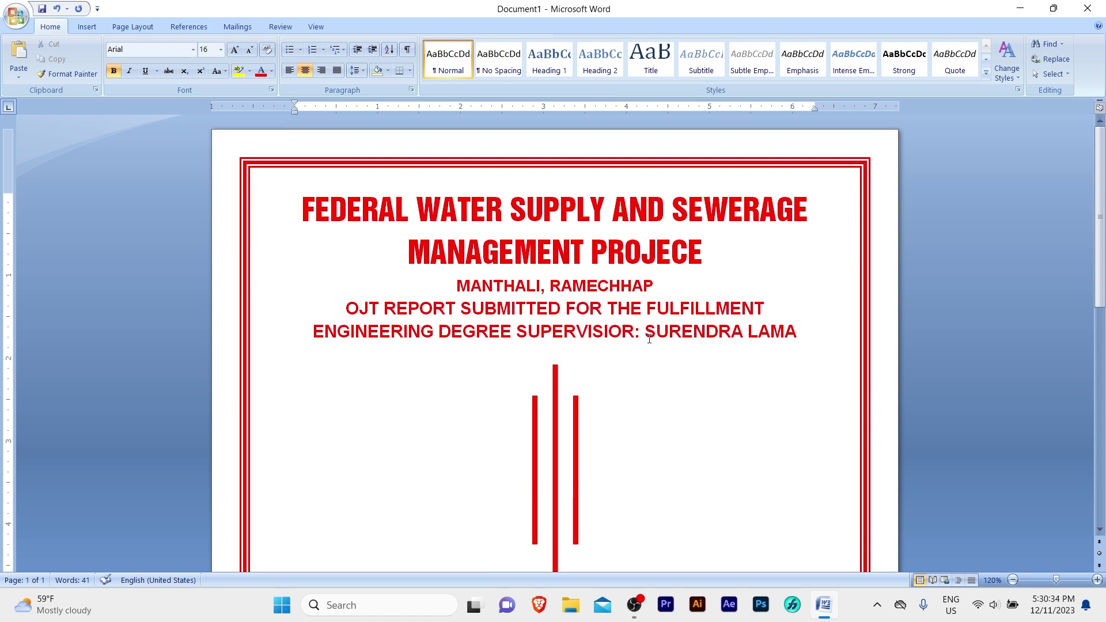